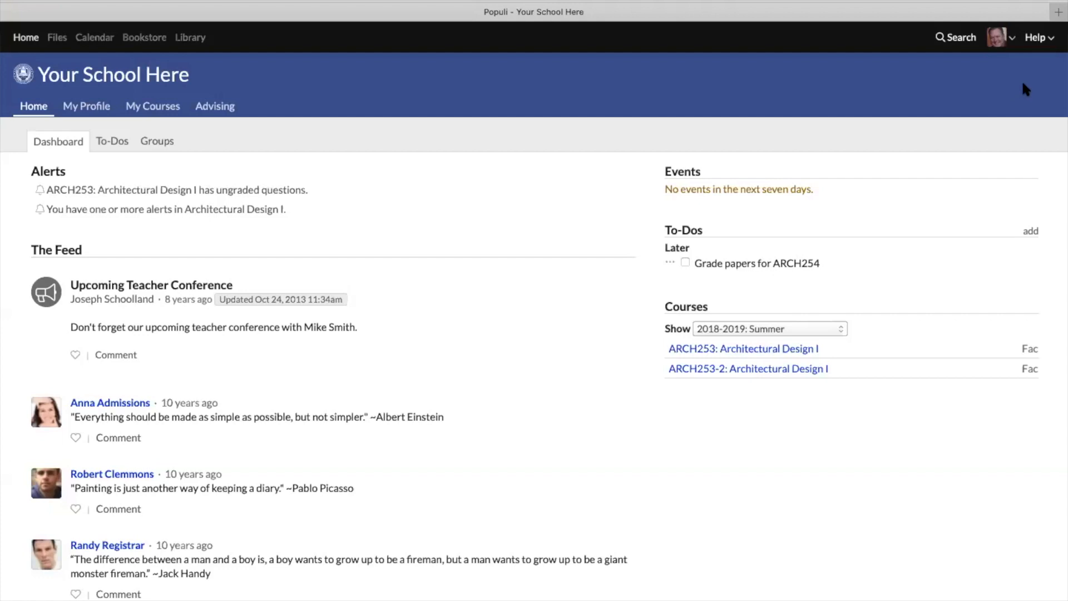
# Try to open the Knowledge Base from the help options, and close the page it opens.
pyautogui.click(1043, 44)
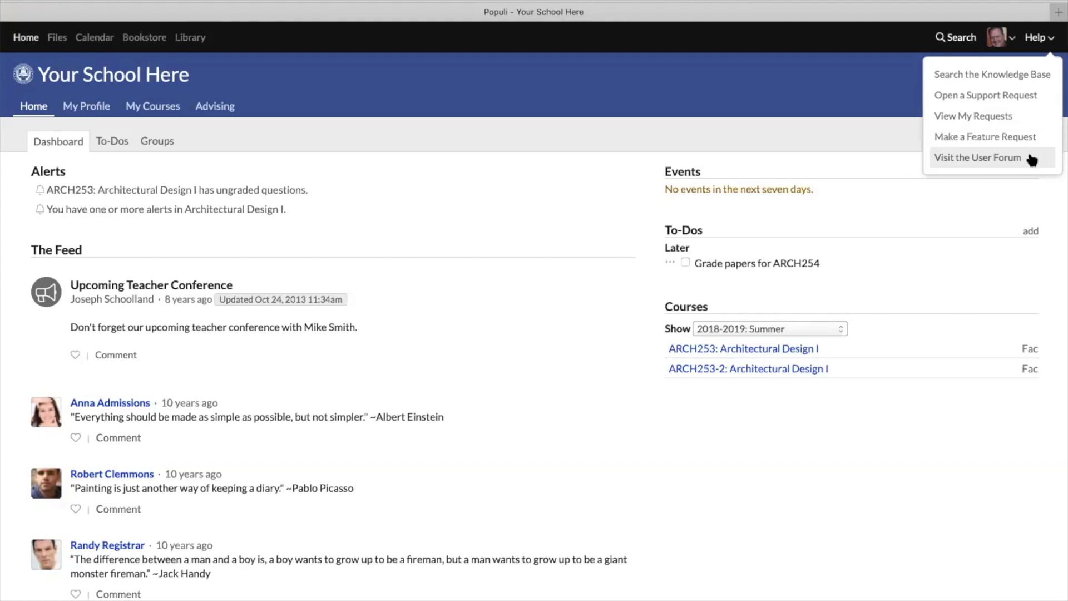
pyautogui.click(1011, 77)
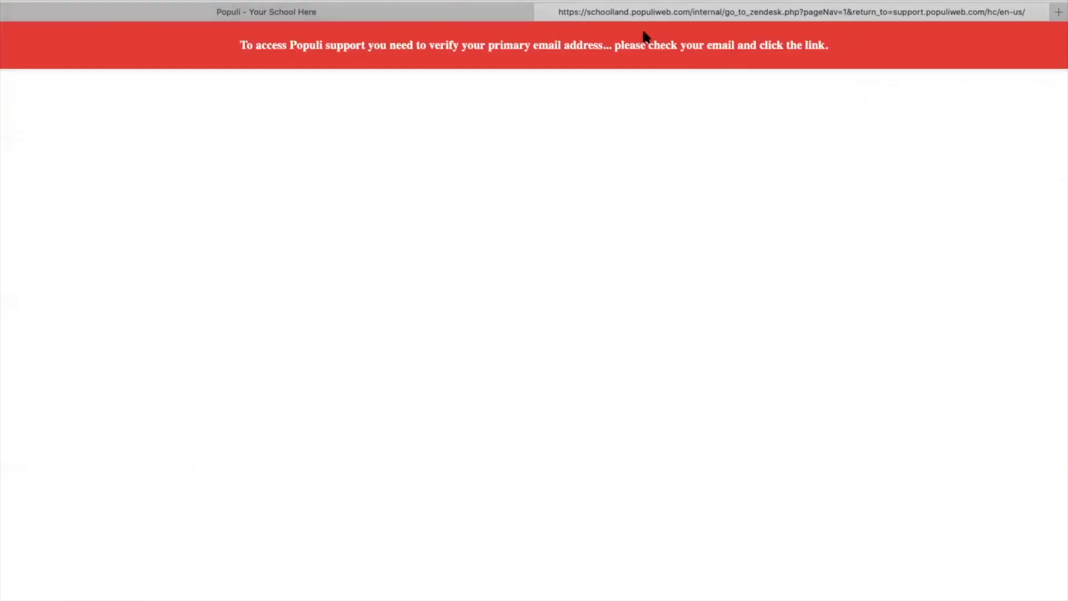
pyautogui.click(543, 12)
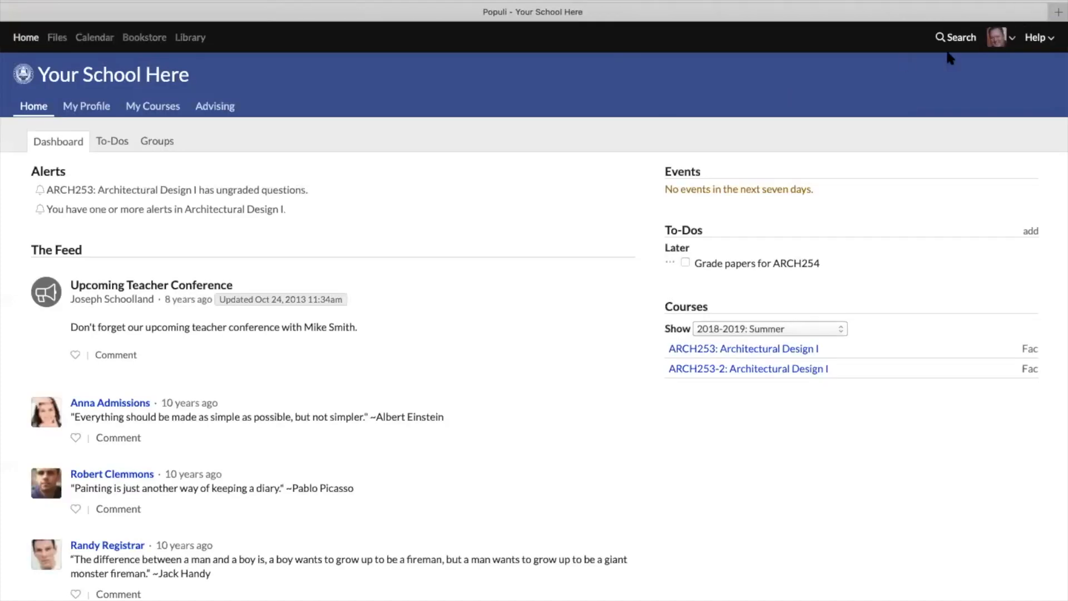
# Log out of the faculty account and sign in with the saved username and password of the administrator account.
pyautogui.click(1010, 44)
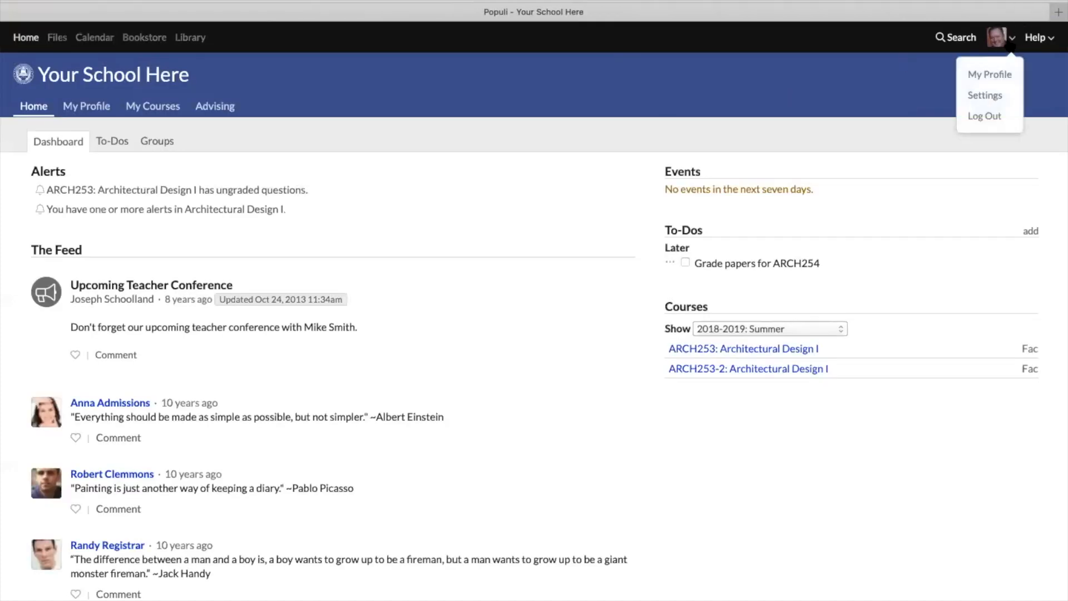
pyautogui.click(984, 115)
pyautogui.scroll(-1, 479, 401)
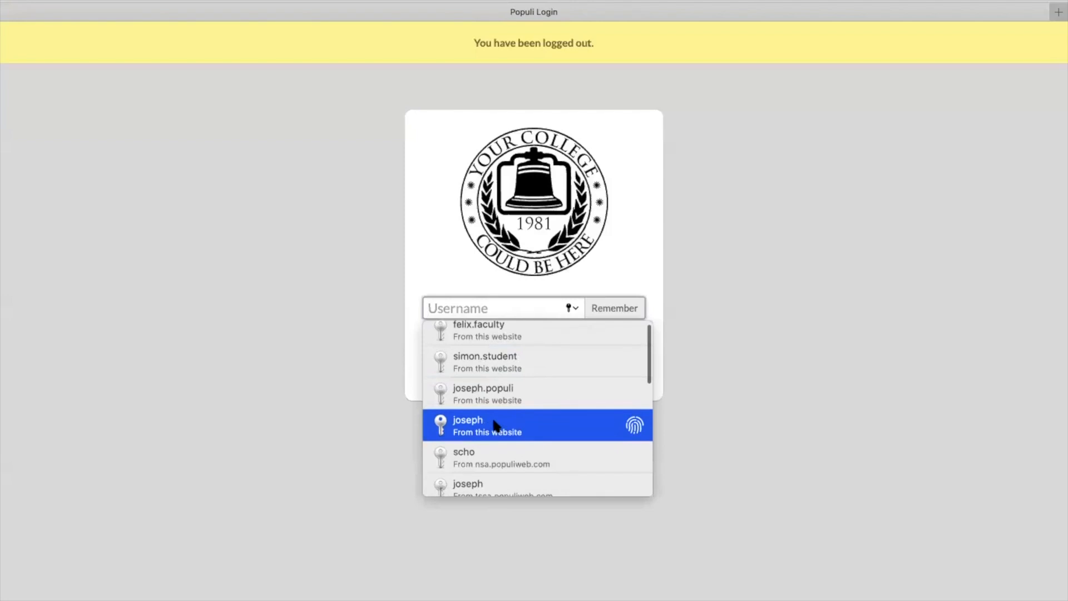
pyautogui.click(499, 430)
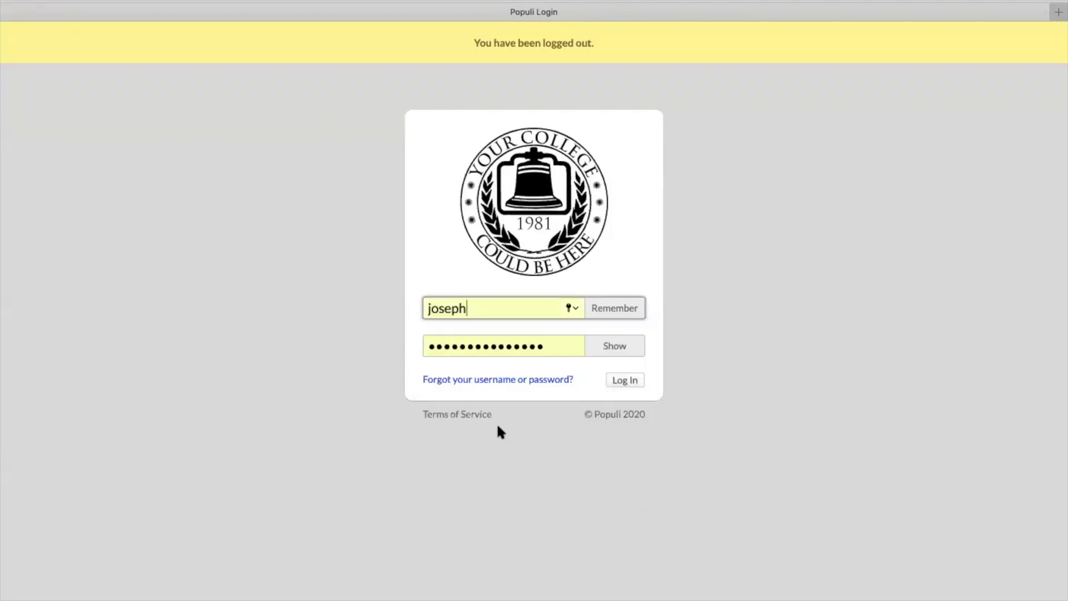
pyautogui.click(610, 382)
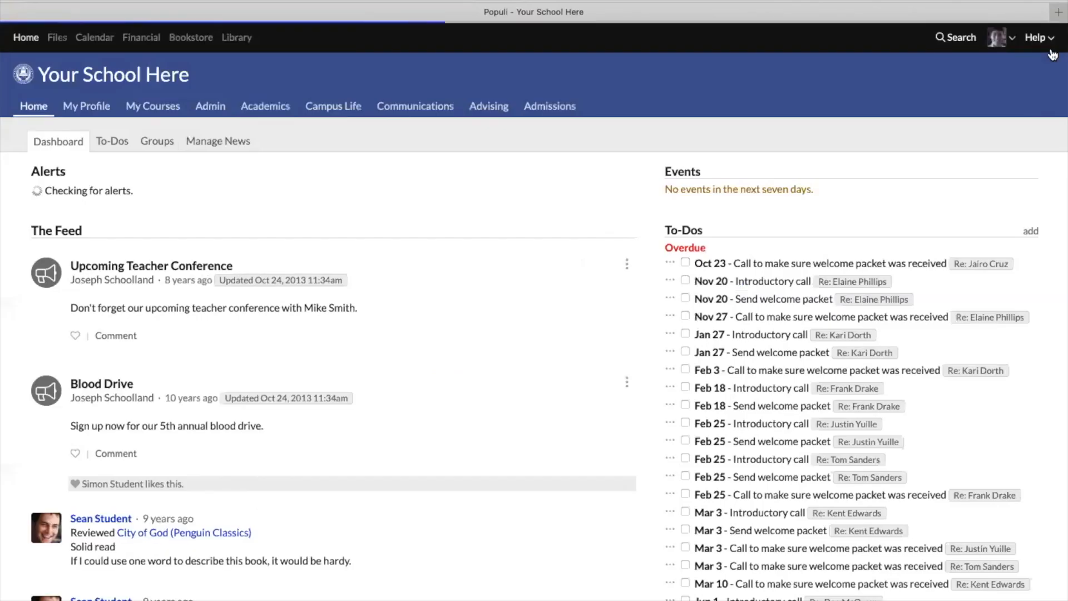
# Browse the Knowledge Base's Courses/Faculty category to its Discussions section, view the Graded discussions article and return to the section list.
pyautogui.click(1050, 40)
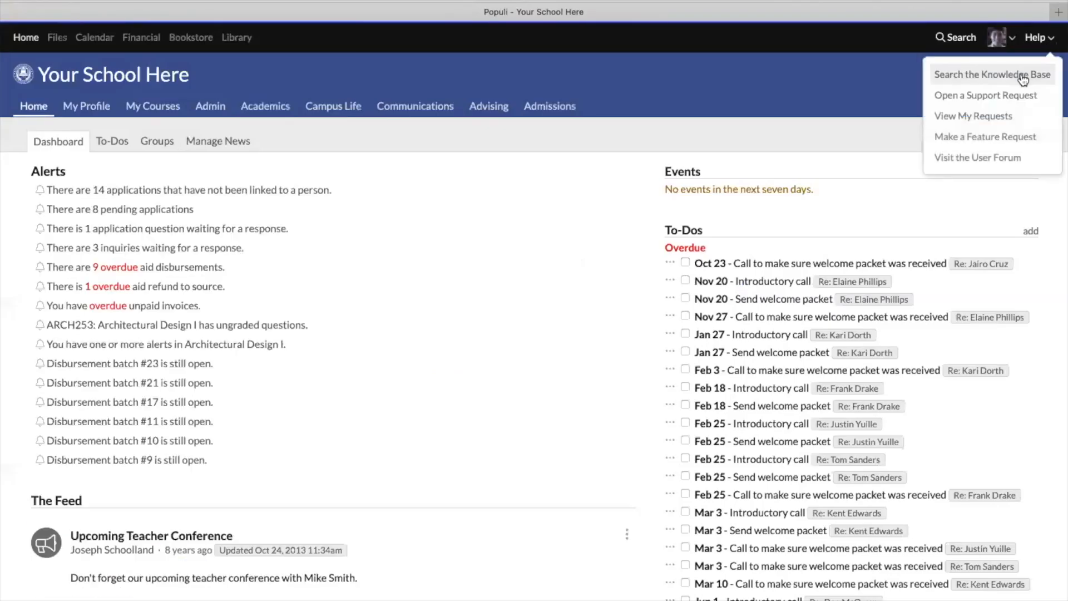
pyautogui.click(1023, 75)
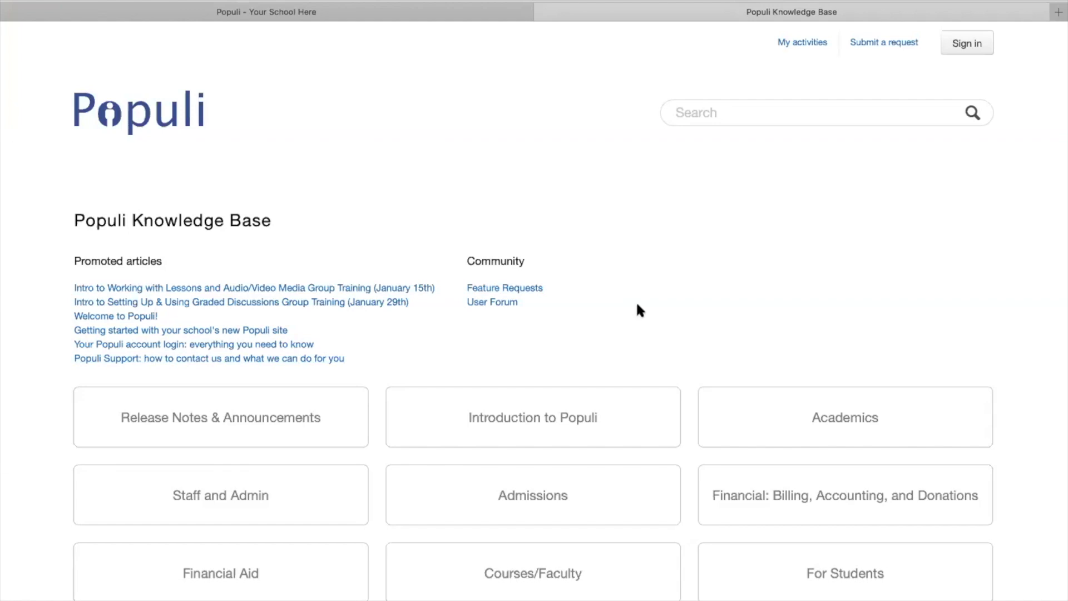
pyautogui.scroll(-6, 638, 310)
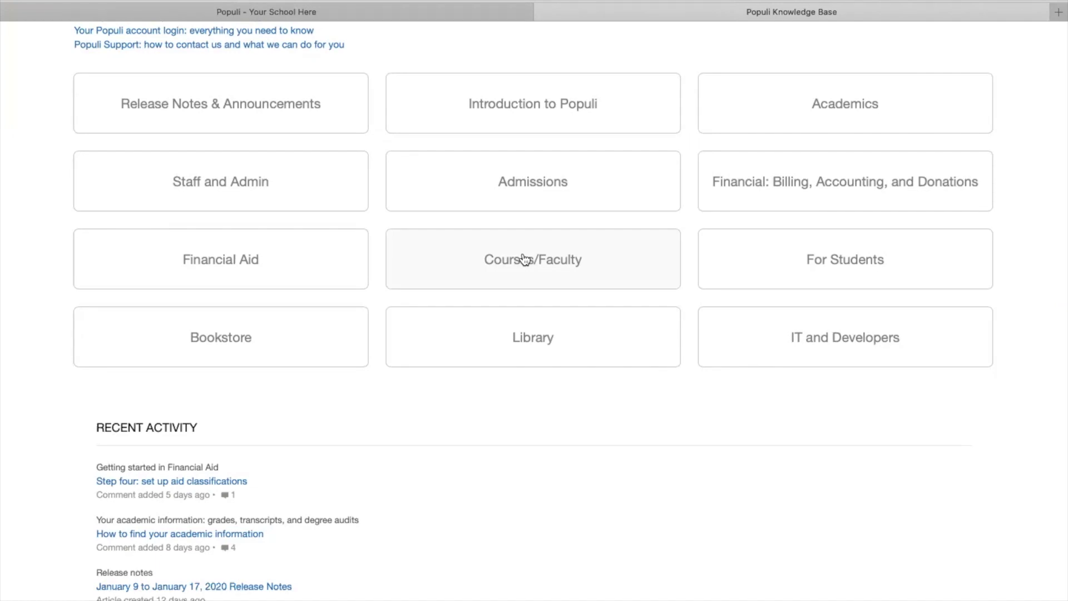
pyautogui.click(530, 260)
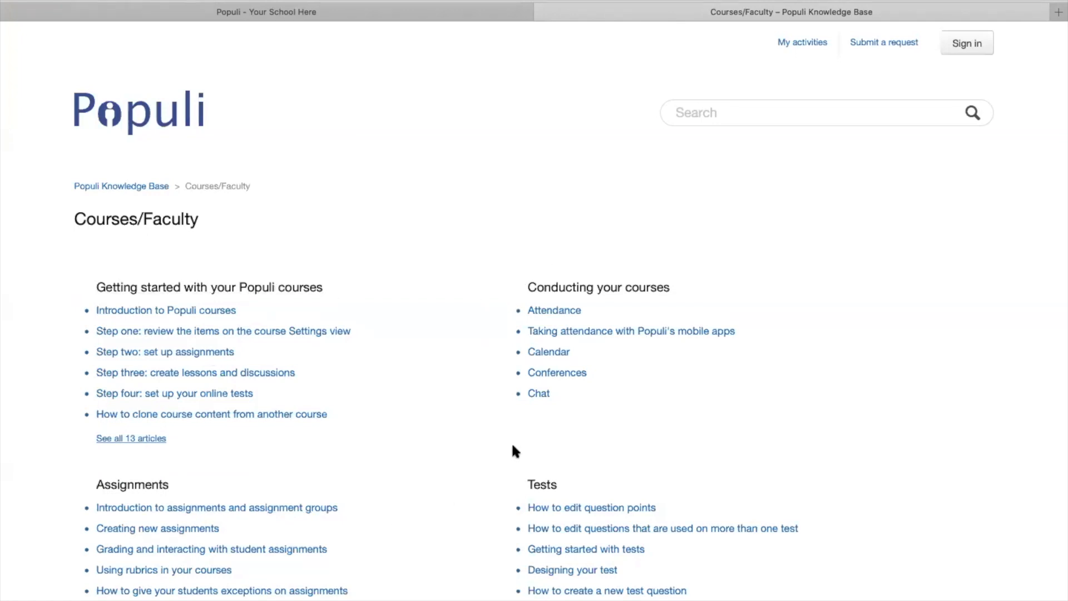
pyautogui.scroll(-10, 509, 439)
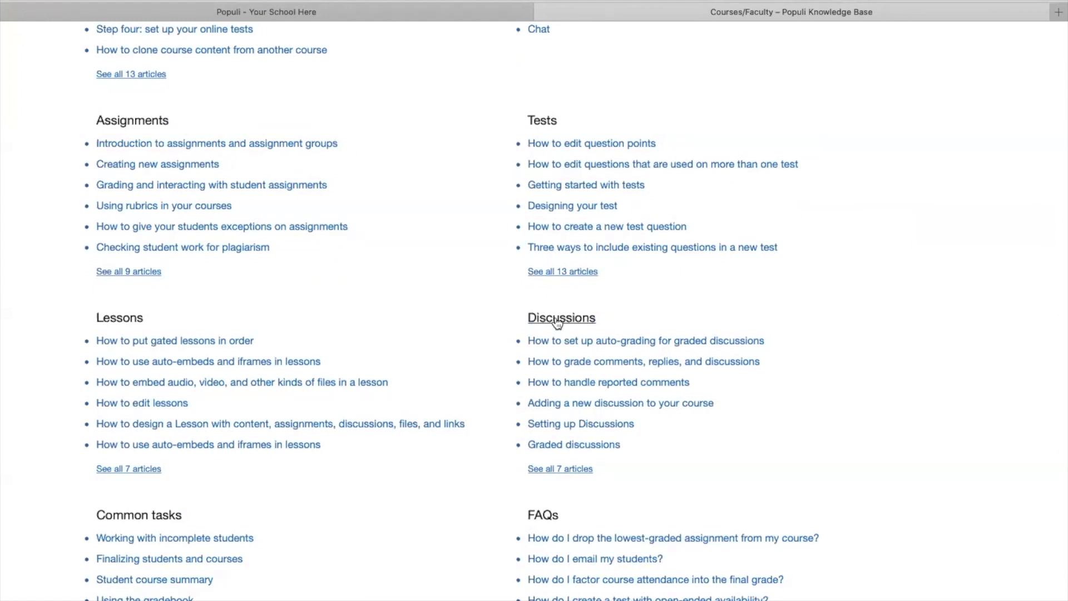
pyautogui.click(535, 322)
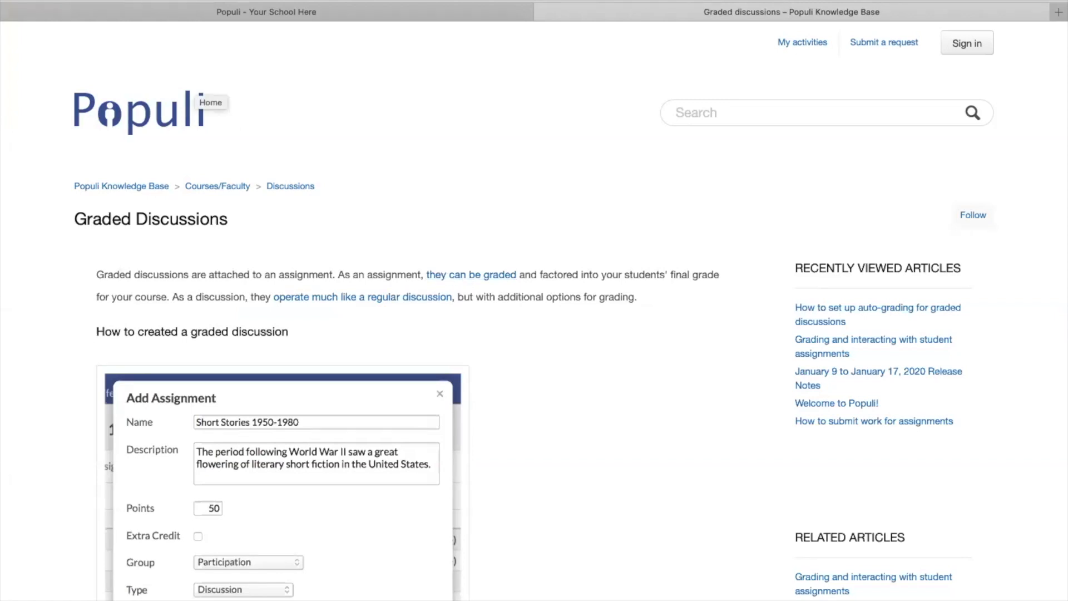
pyautogui.press('super+[')
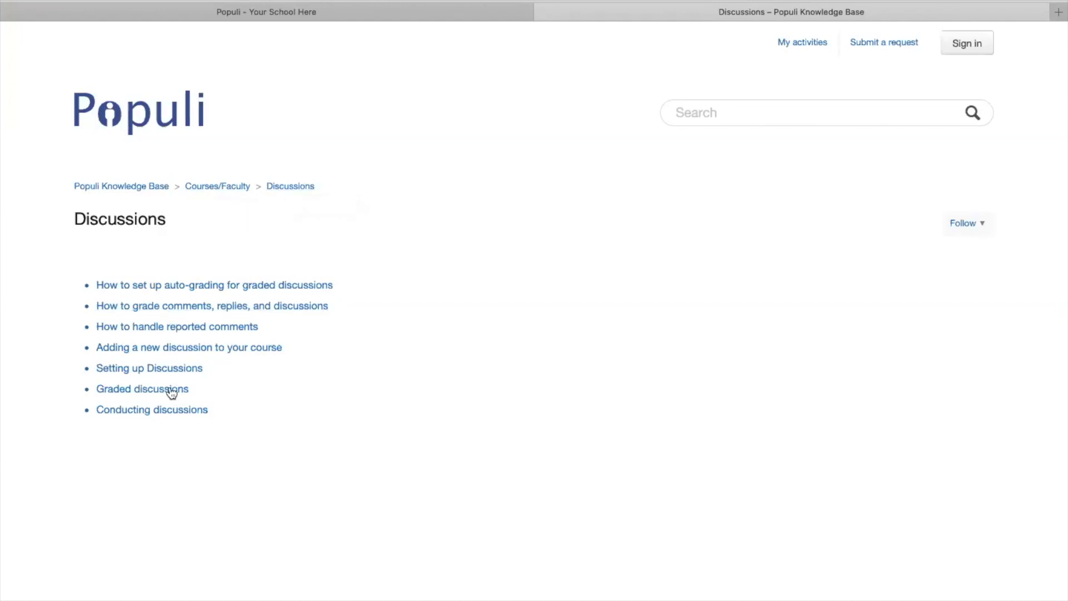
# Return to the school site, log out and sign in with the faculty account's saved username and password.
pyautogui.click(263, 15)
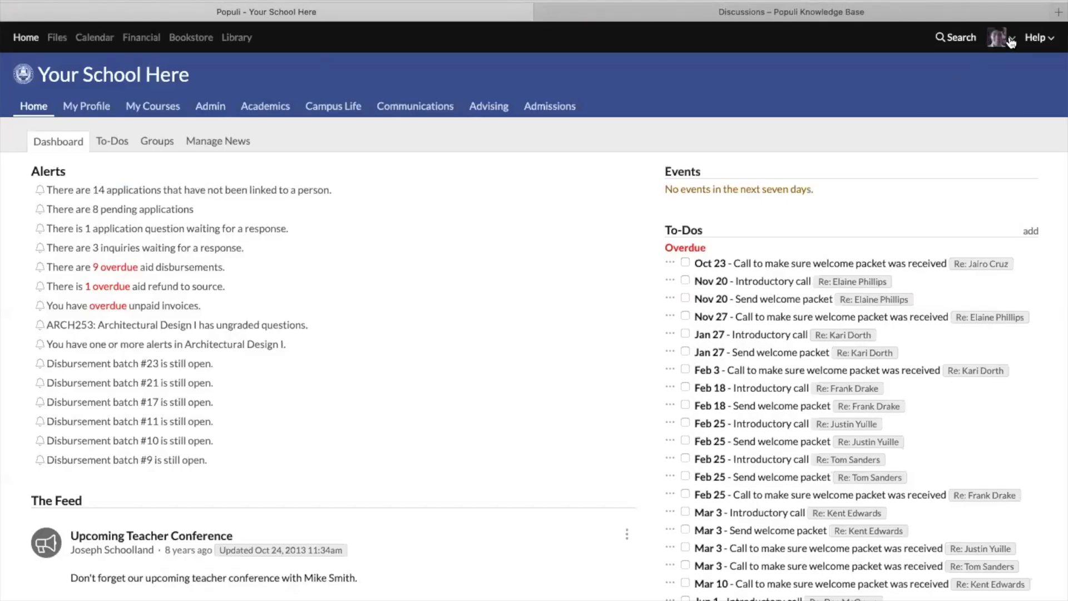
pyautogui.click(998, 40)
pyautogui.click(957, 120)
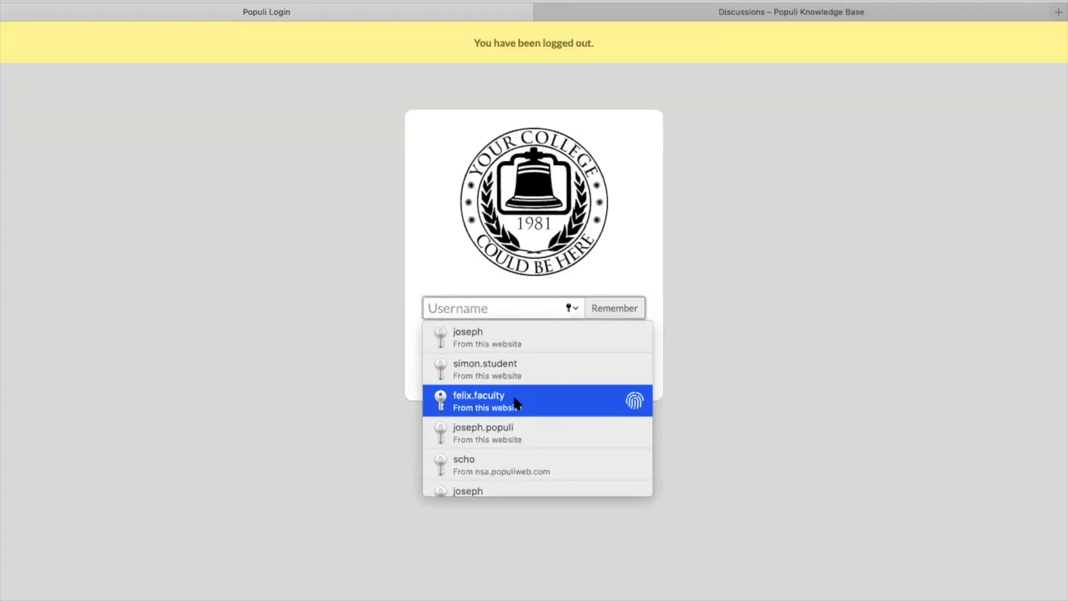
pyautogui.click(515, 399)
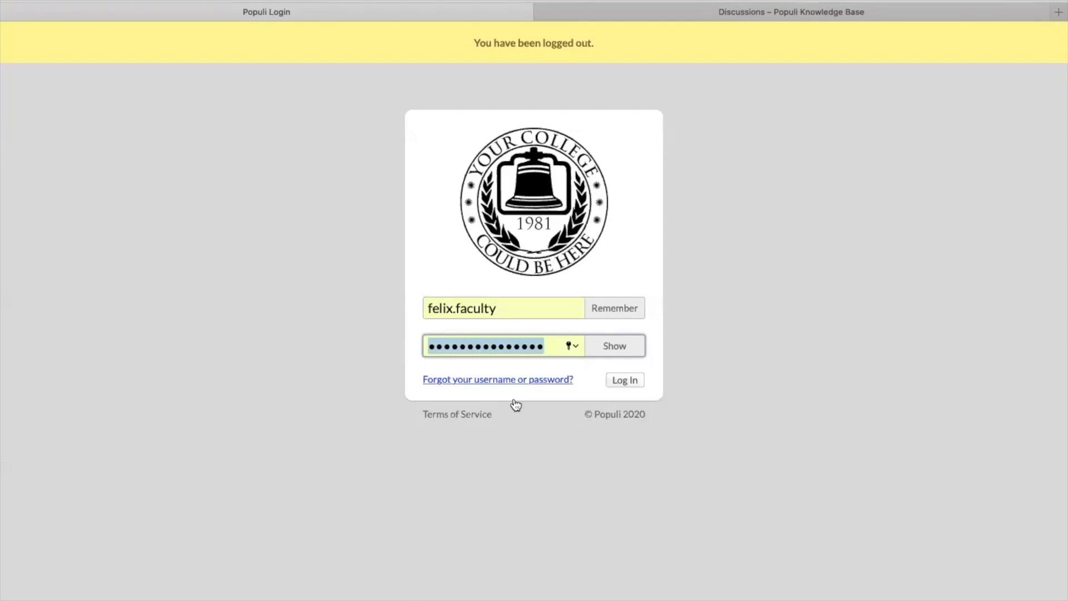
pyautogui.click(622, 379)
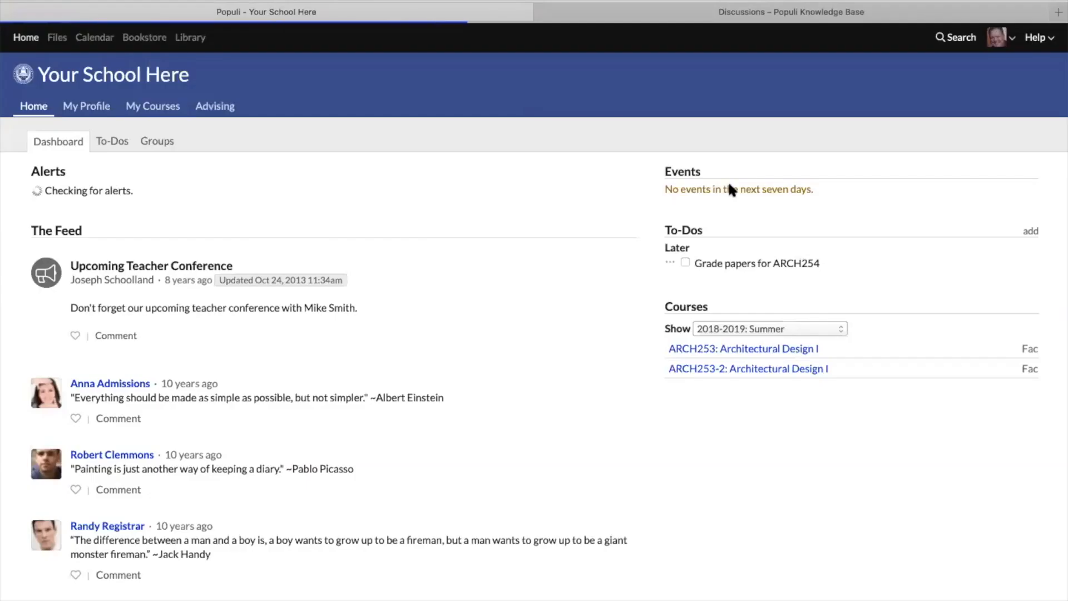
# Show the Fall 2013-2014 courses and open ARCH253: Architectural Design I.
pyautogui.click(763, 329)
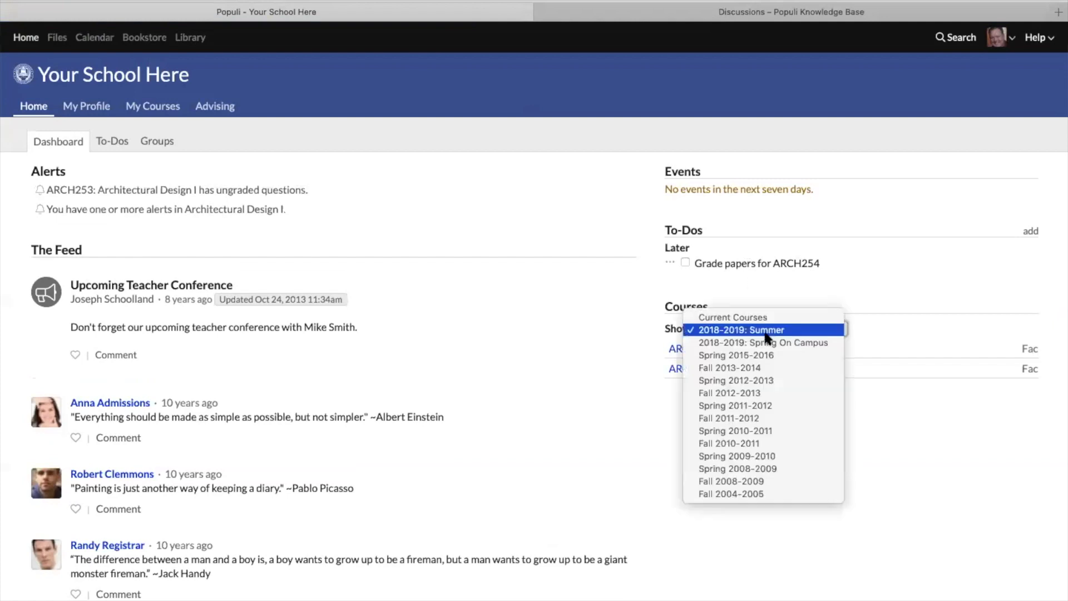
pyautogui.click(763, 369)
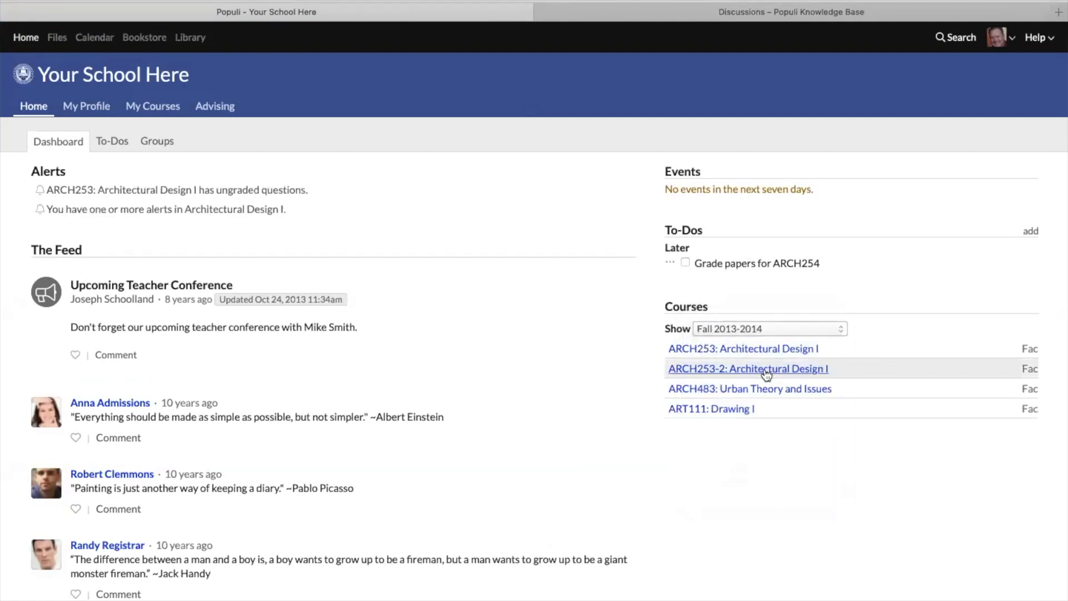
pyautogui.click(728, 349)
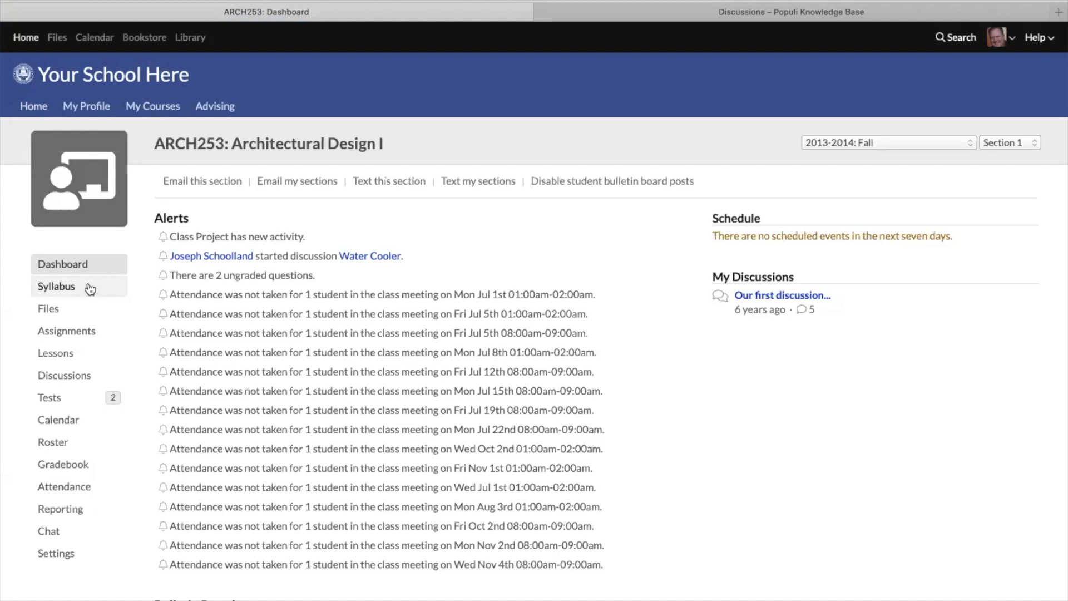
# Look over the course's assignments and its discussions, and return to the assignments page.
pyautogui.click(68, 334)
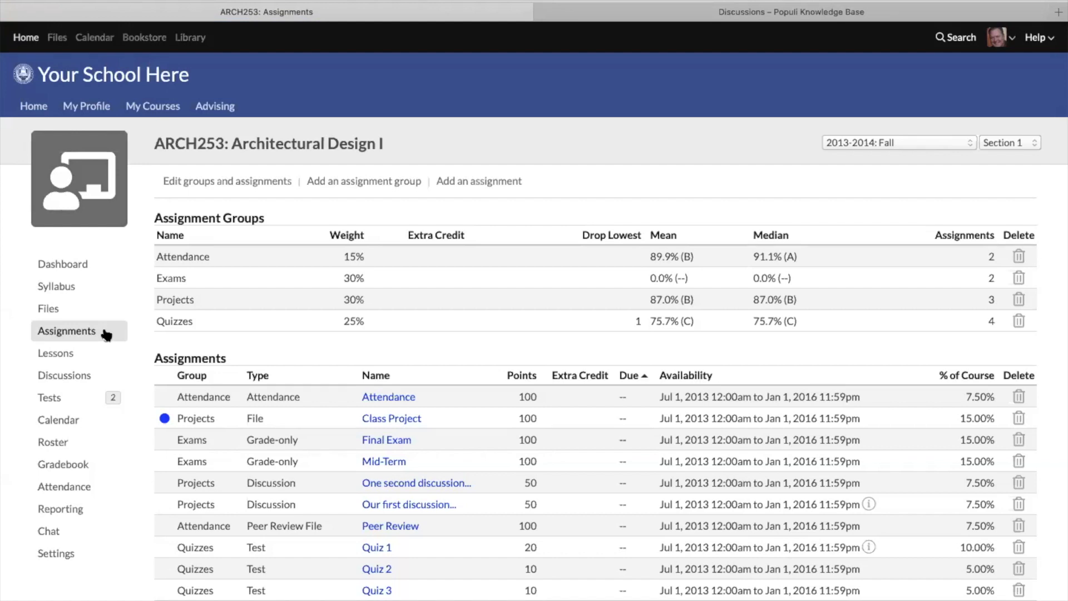
pyautogui.click(76, 382)
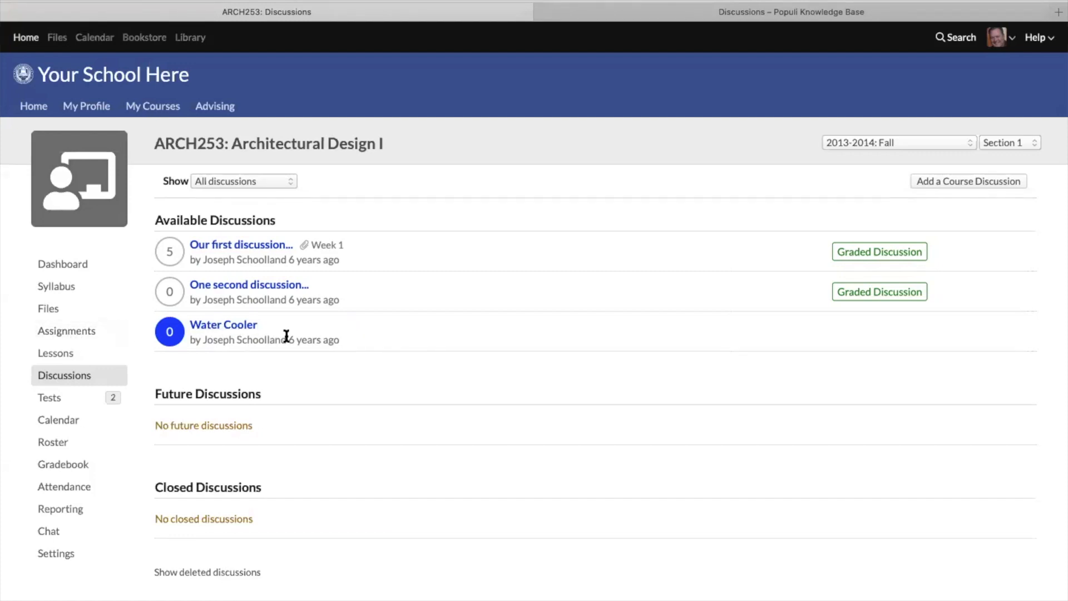
pyautogui.click(60, 333)
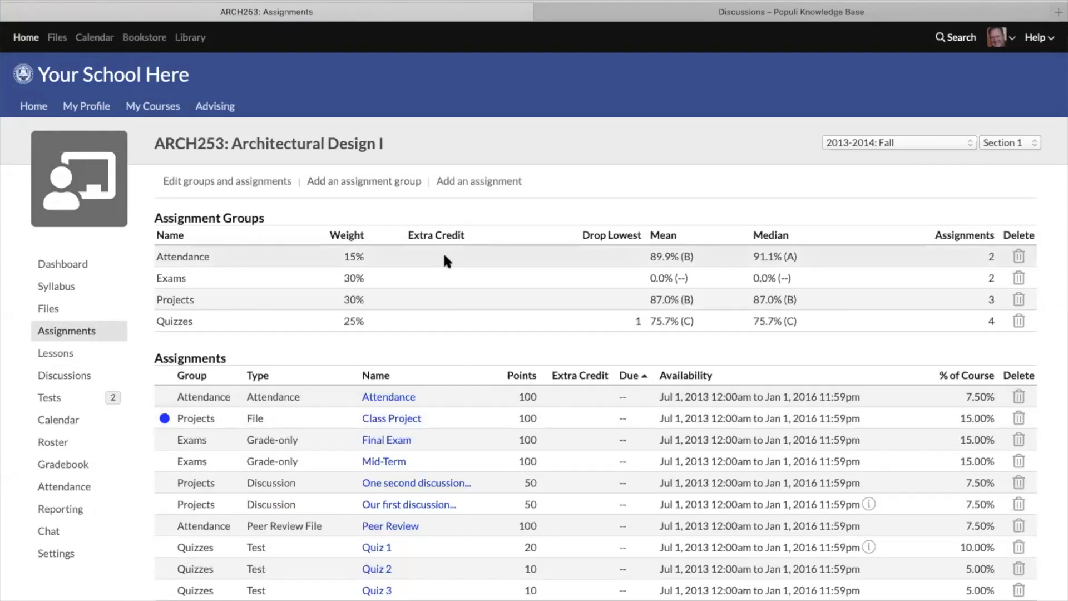
# Start a new assignment in the course and name it "Why are you here?".
pyautogui.scroll(-2, 445, 267)
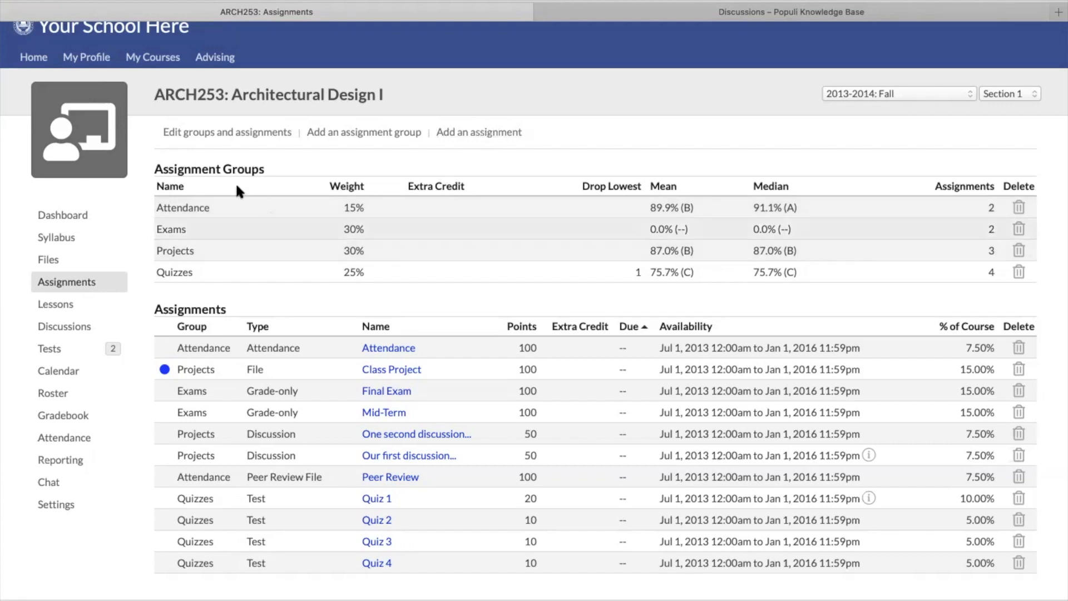
pyautogui.click(471, 138)
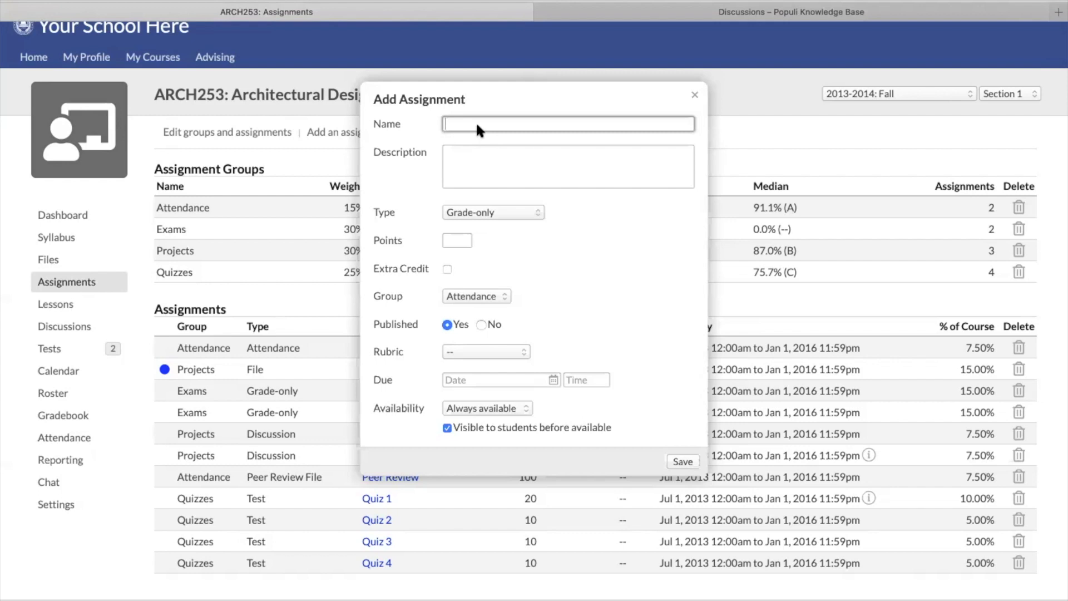
pyautogui.write('Why are you here?')
pyautogui.press('Tab')
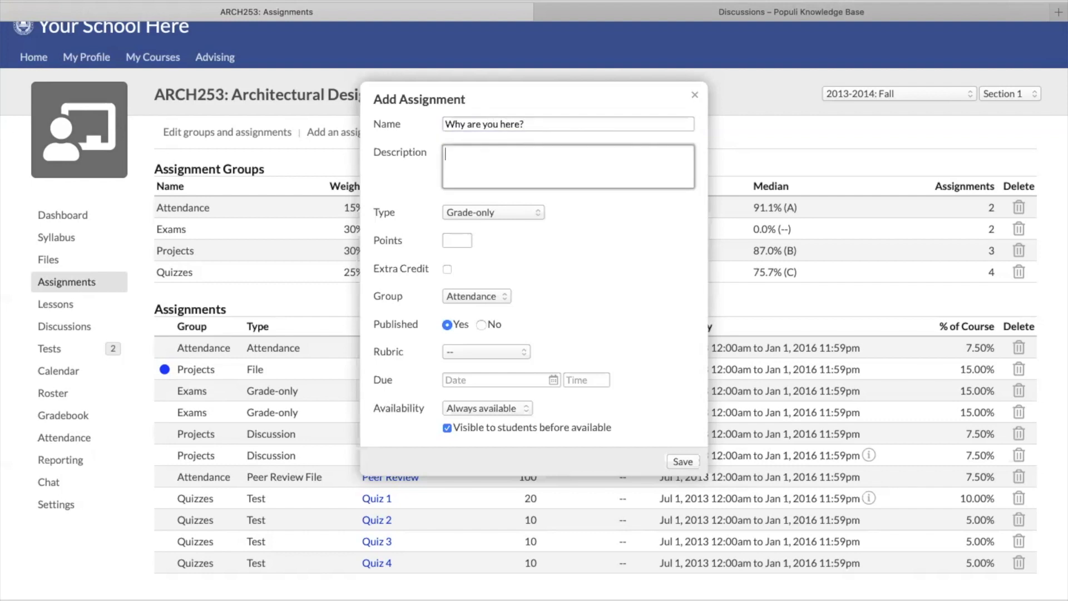
# Enter the assignment description "What do you love (or not love) about architecture?".
pyautogui.write('What do you love about ')
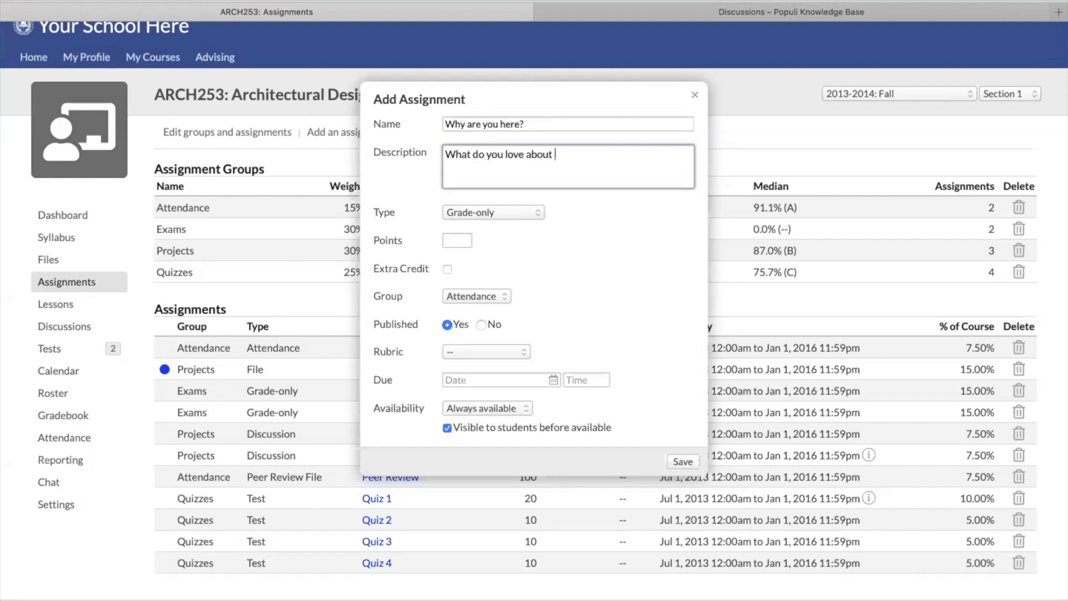
pyautogui.write('architecture?')
pyautogui.press('Left')
pyautogui.press('Left')
pyautogui.press('Left')
pyautogui.press('Left')
pyautogui.press('Left')
pyautogui.press('Left')
pyautogui.press('Left')
pyautogui.press('Left')
pyautogui.press('Left')
pyautogui.press('Left')
pyautogui.press('Left')
pyautogui.press('Left')
pyautogui.press('Left')
pyautogui.press('Left')
pyautogui.press('Left')
pyautogui.press('Left')
pyautogui.press('Left')
pyautogui.press('Left')
pyautogui.press('Left')
pyautogui.write('() ')
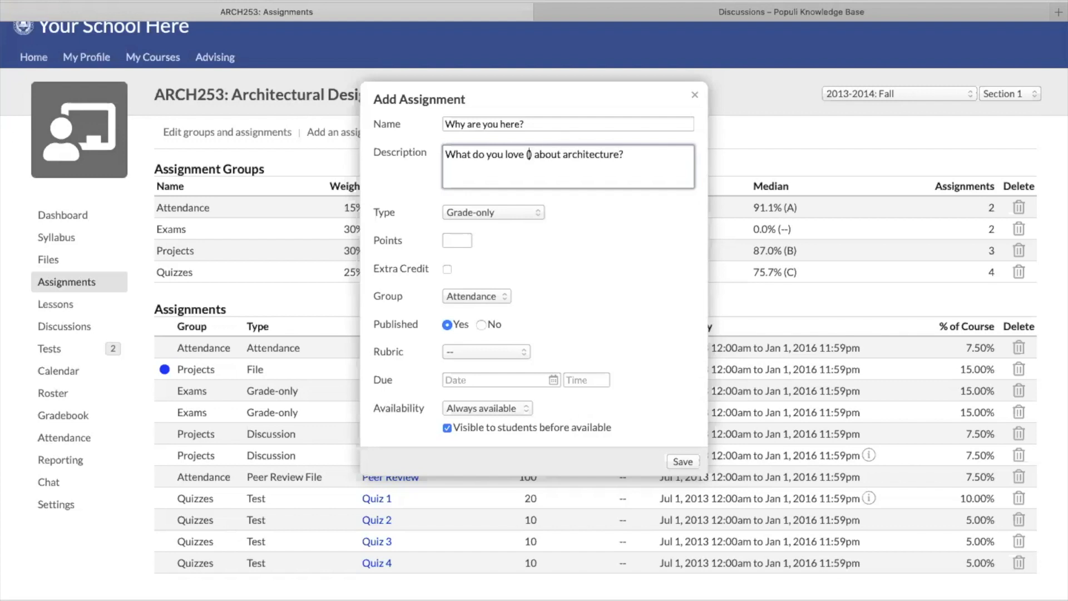
pyautogui.write('or not')
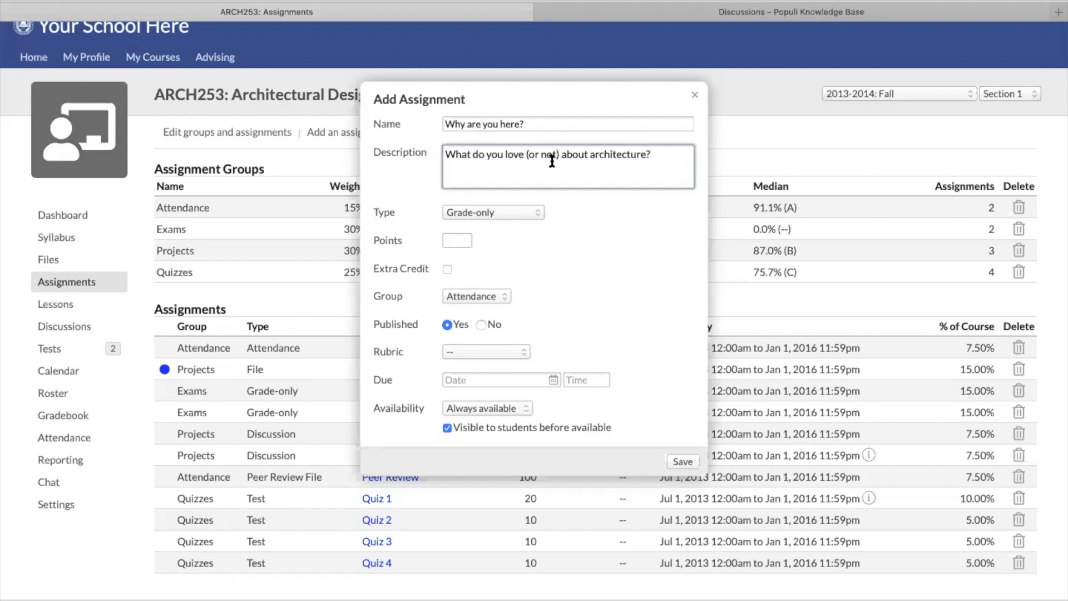
pyautogui.write('love')
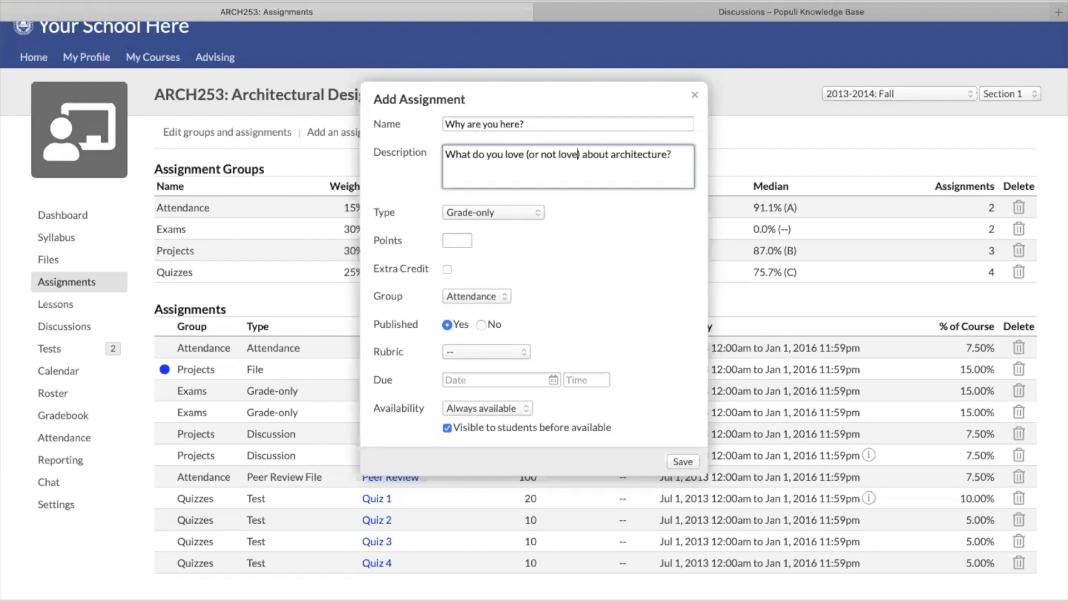
# Set the assignment type to Discussion with a new discussion, and make it worth 100 points.
pyautogui.click(506, 214)
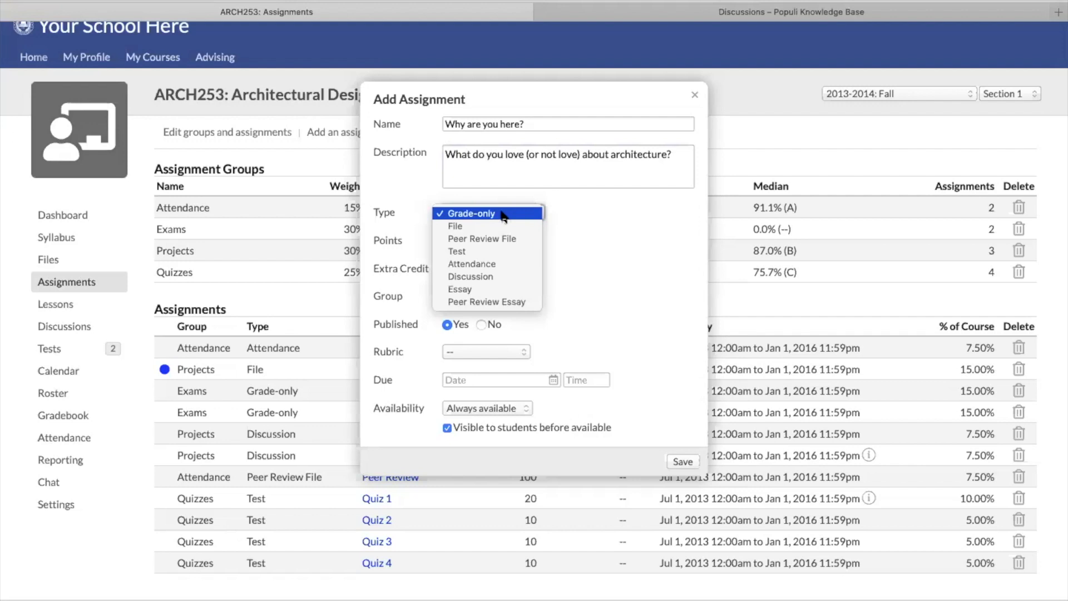
pyautogui.click(470, 277)
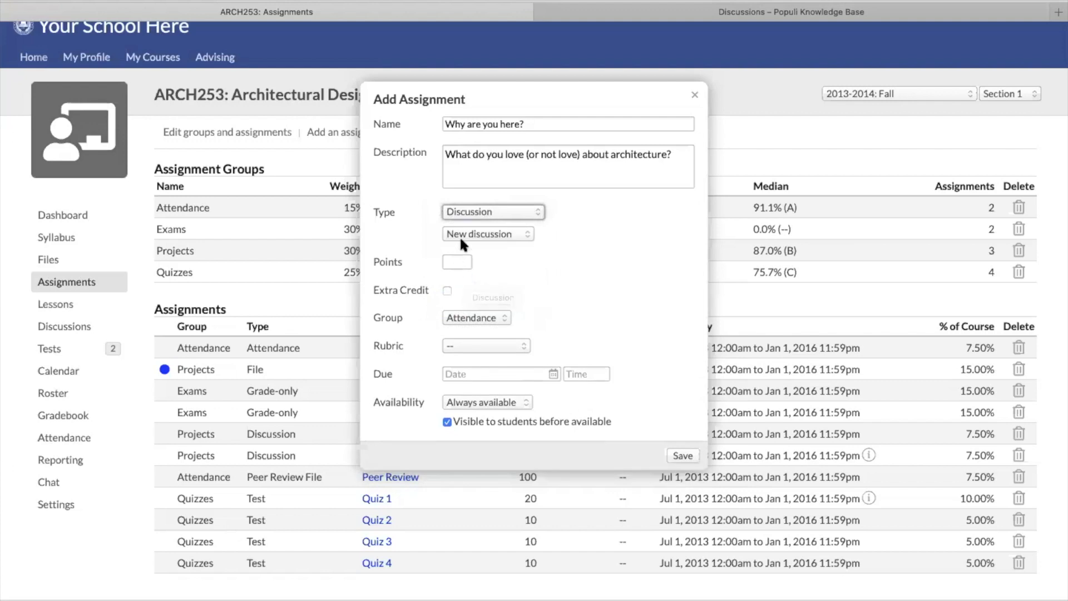
pyautogui.click(462, 236)
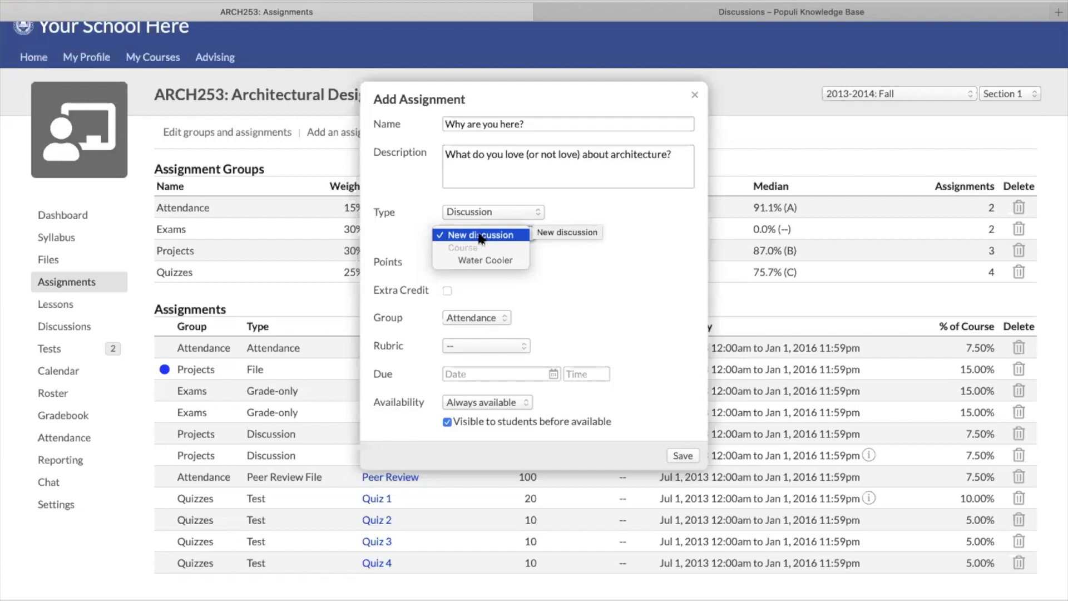
pyautogui.click(482, 236)
pyautogui.click(466, 260)
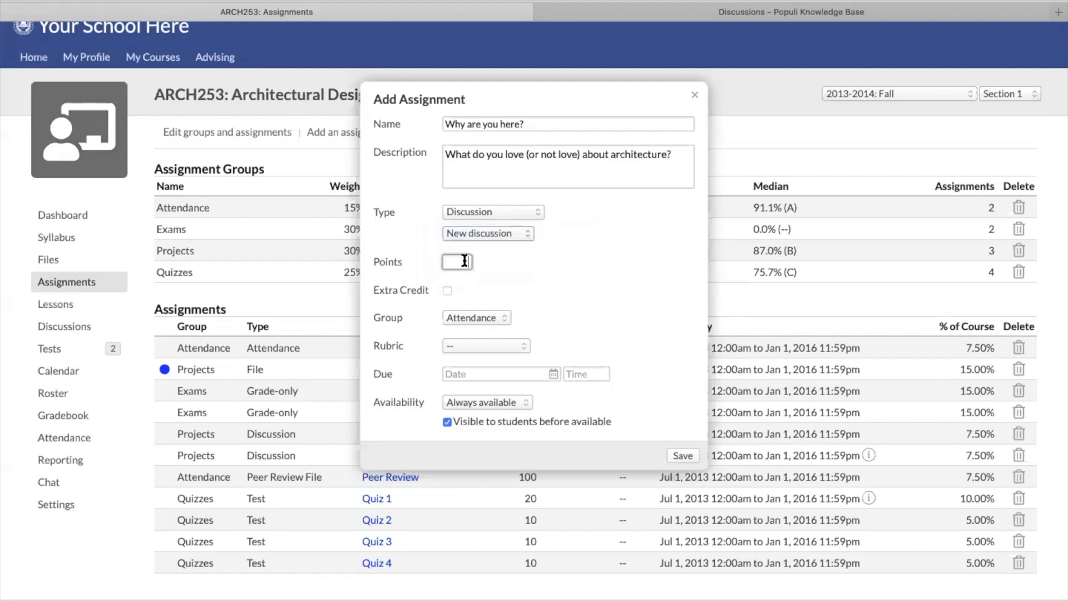
pyautogui.write('100')
# Put the assignment in the Projects group and set its due date to 01/01/2016.
pyautogui.click(471, 318)
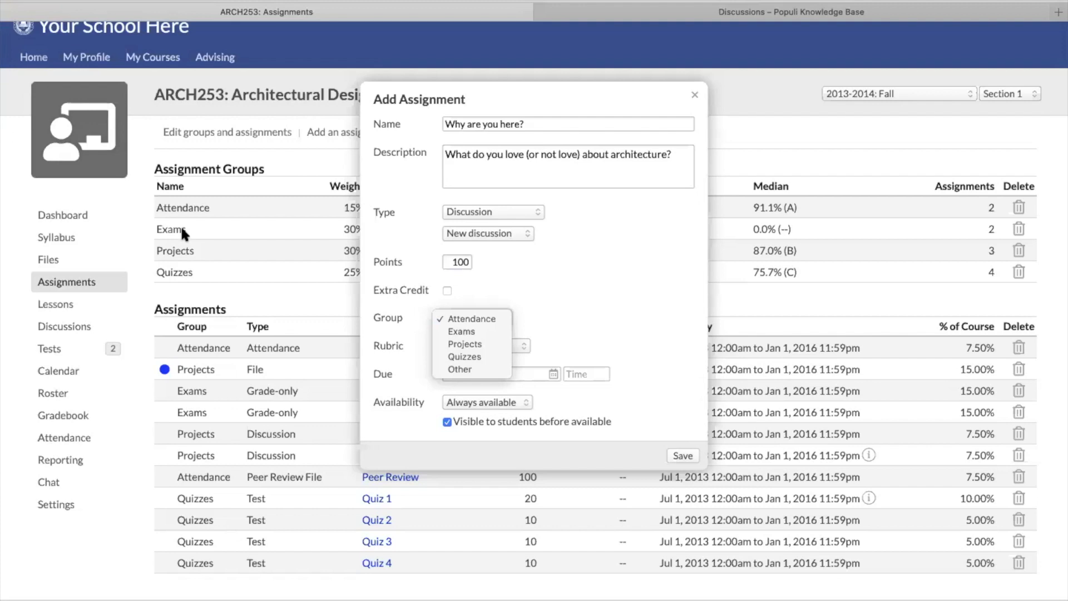
pyautogui.click(467, 344)
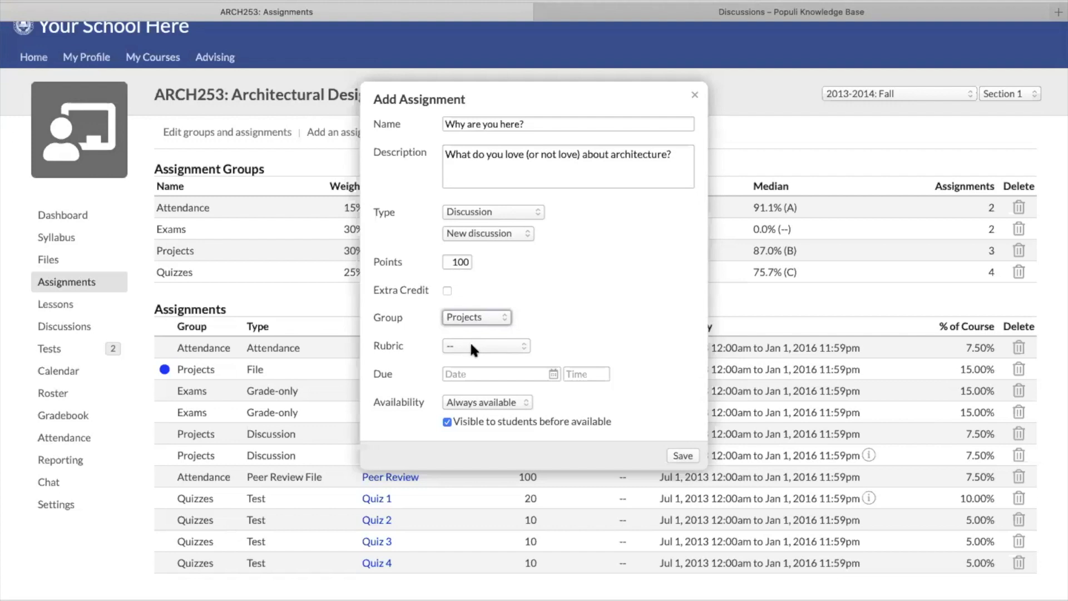
pyautogui.click(484, 376)
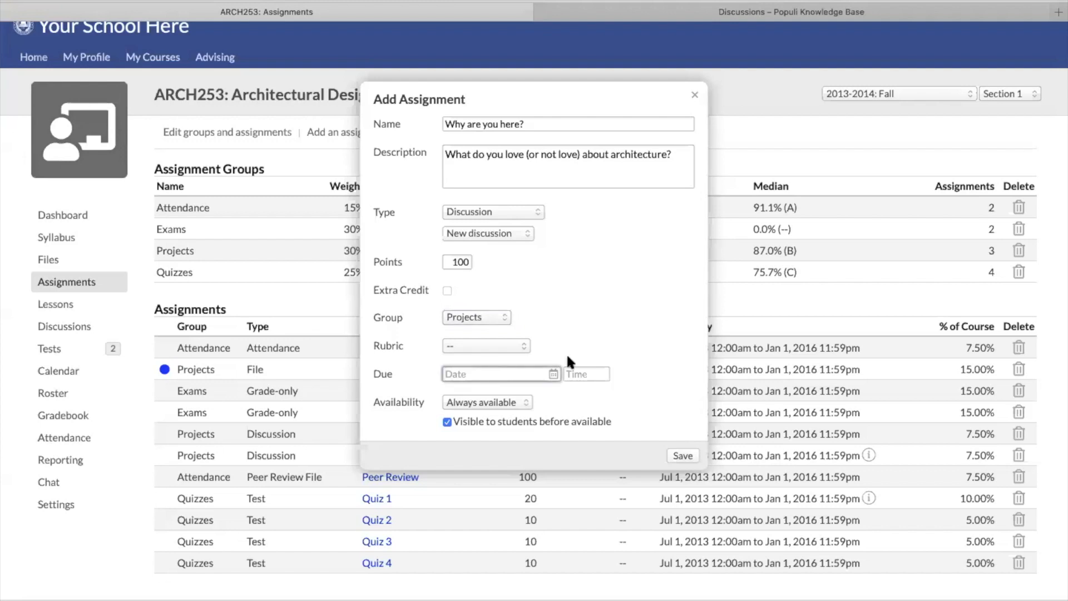
pyautogui.click(553, 374)
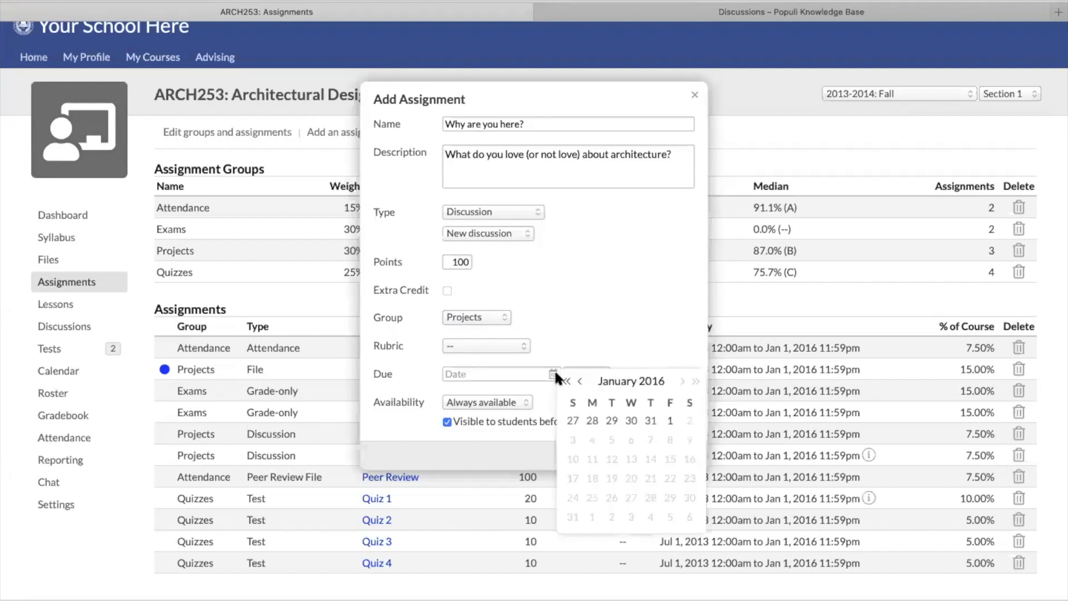
pyautogui.click(670, 421)
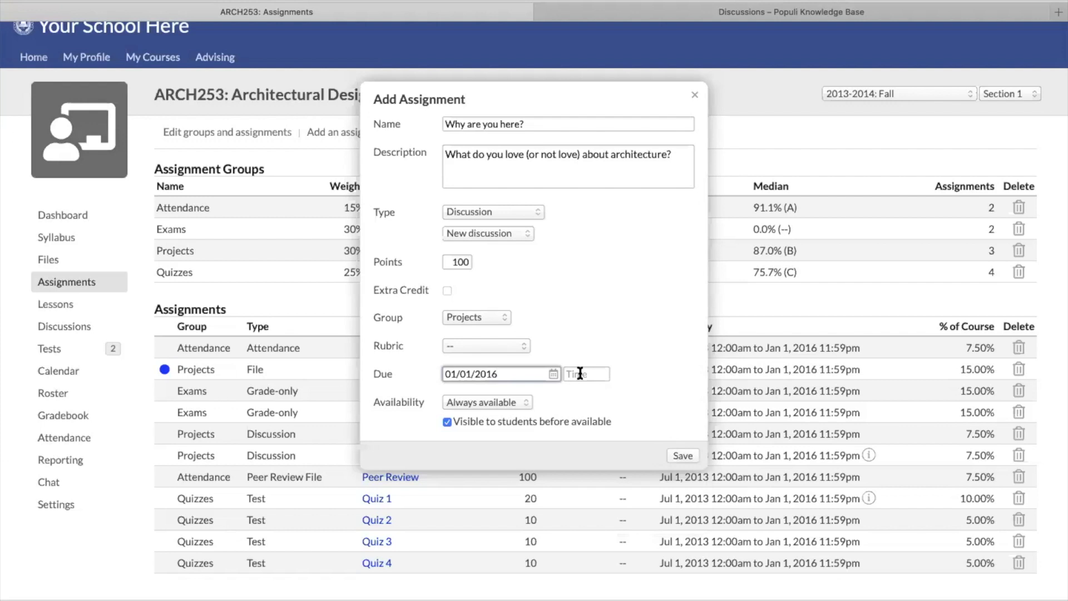
# Try the availability options Available from, Available after and Available until, and restore Always available.
pyautogui.click(497, 405)
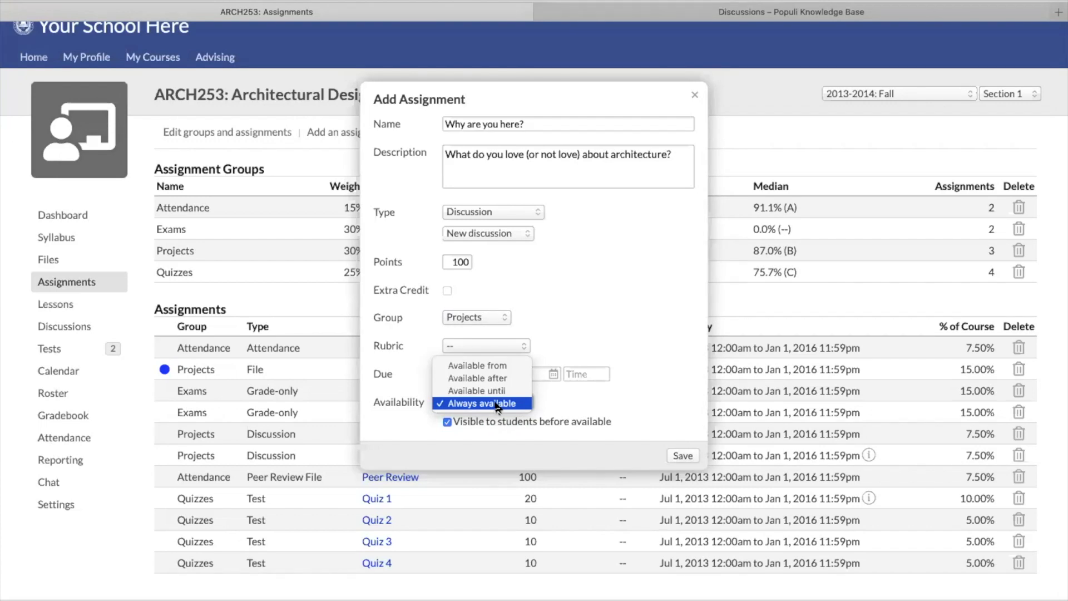
pyautogui.click(496, 366)
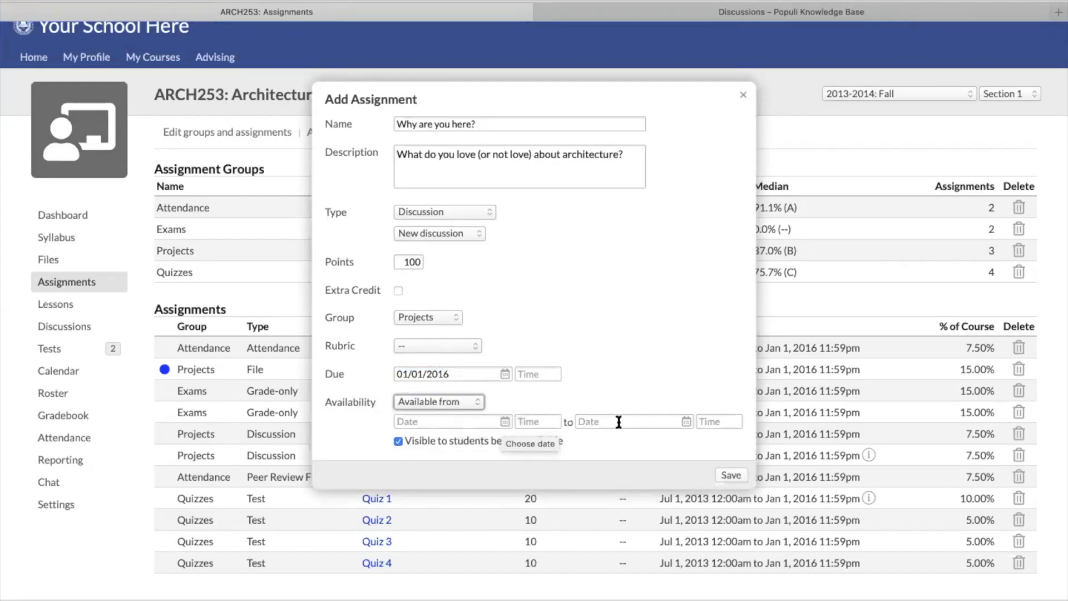
pyautogui.click(470, 403)
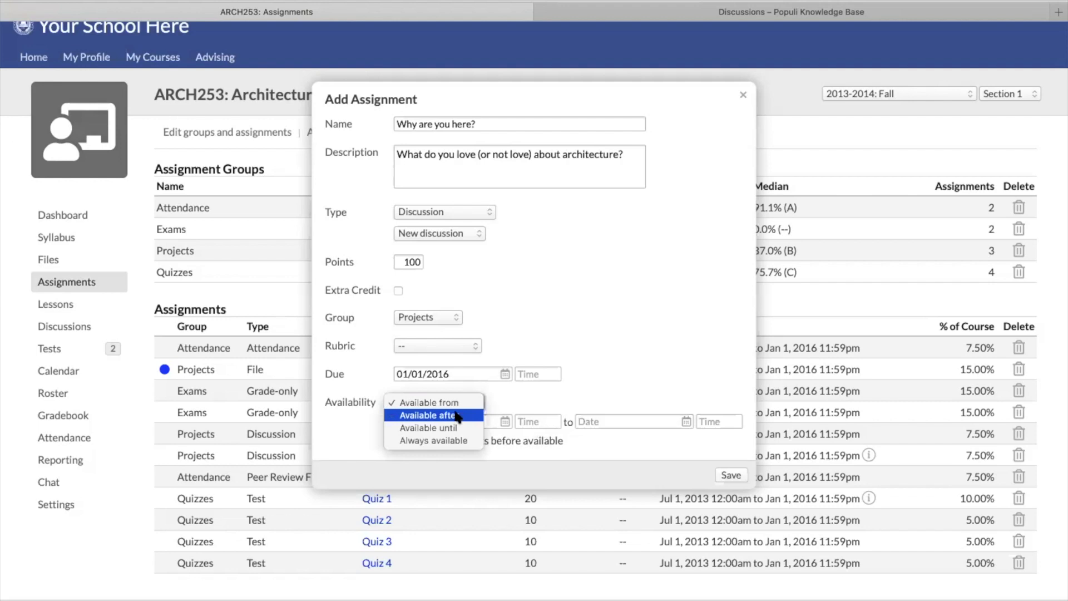
pyautogui.click(455, 415)
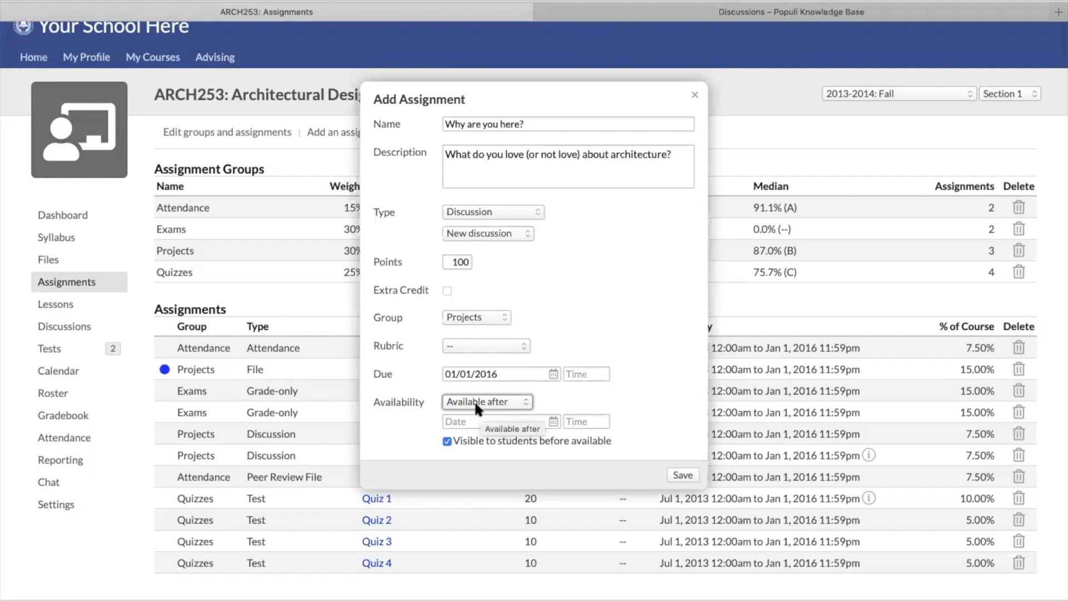
pyautogui.click(475, 403)
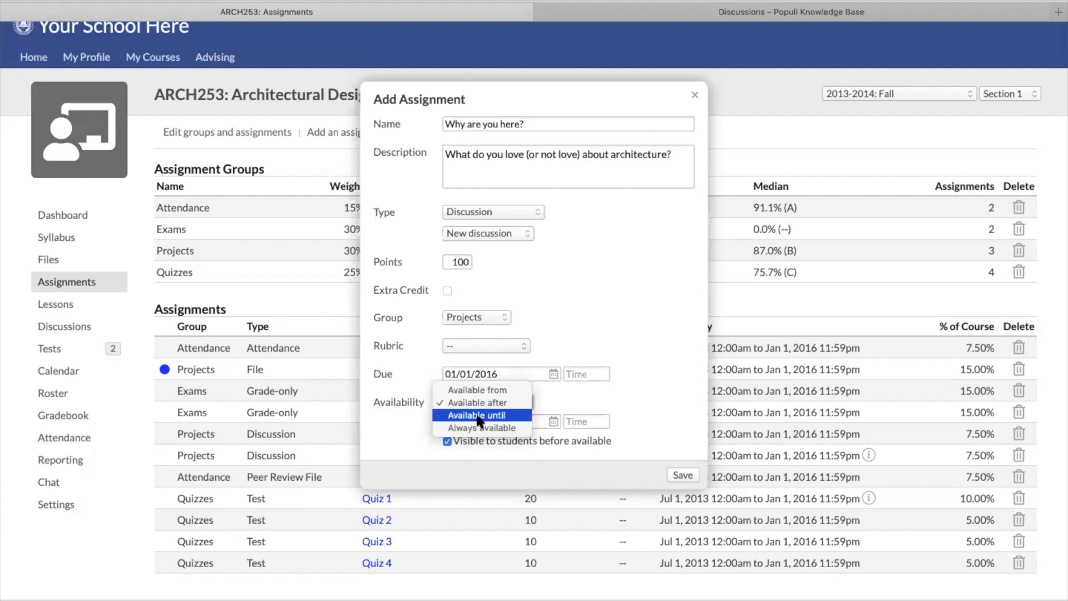
pyautogui.click(477, 418)
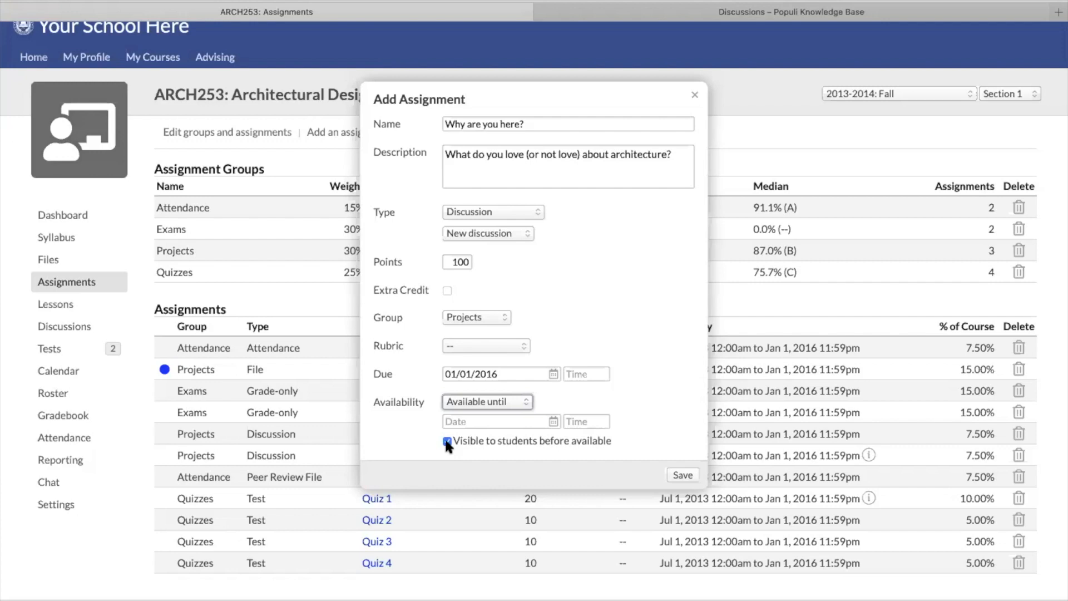
pyautogui.click(501, 401)
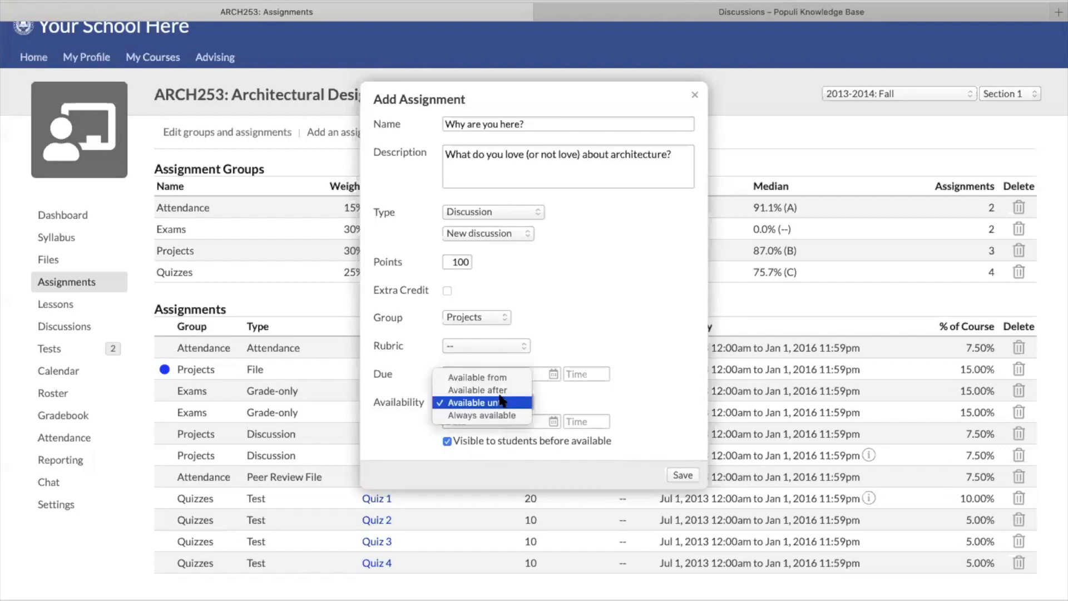
pyautogui.click(492, 412)
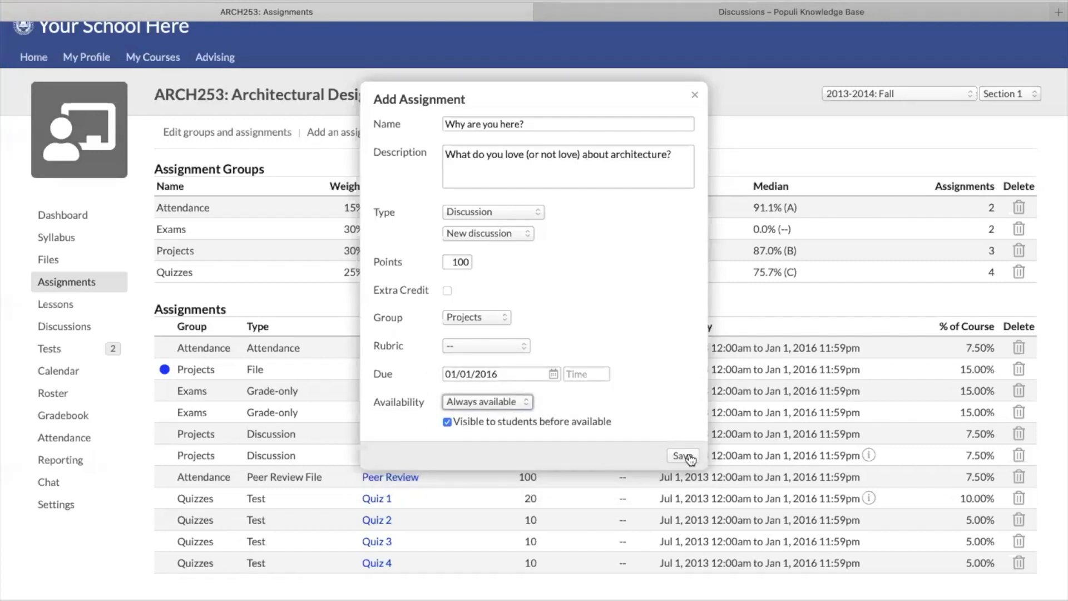
# Save the new assignment and open "Why are you here?" from the course's assignments list.
pyautogui.click(689, 457)
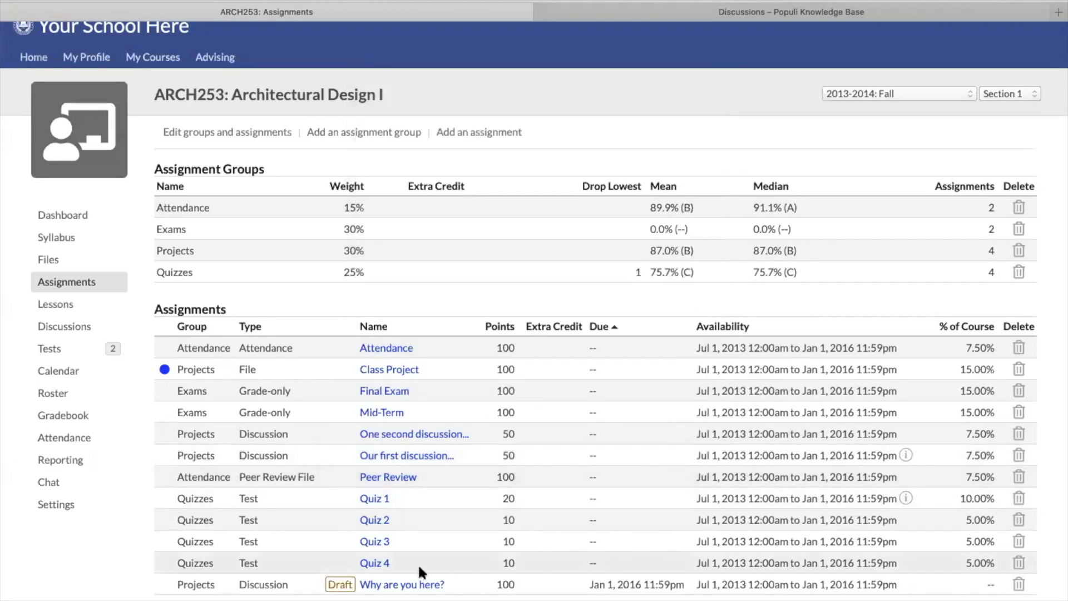
pyautogui.scroll(-1, 409, 557)
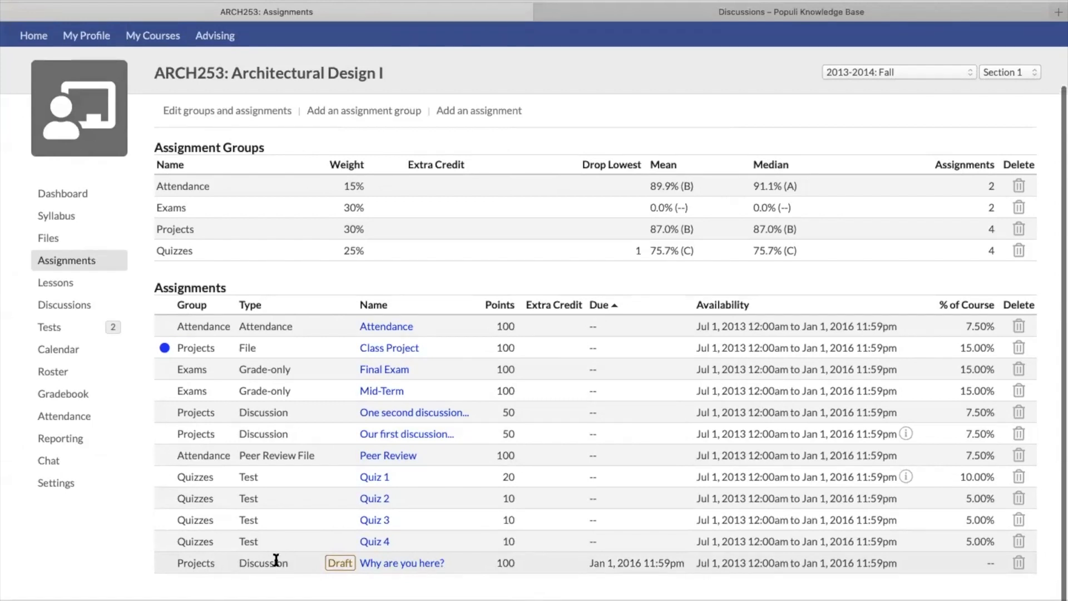
pyautogui.moveTo(344, 563)
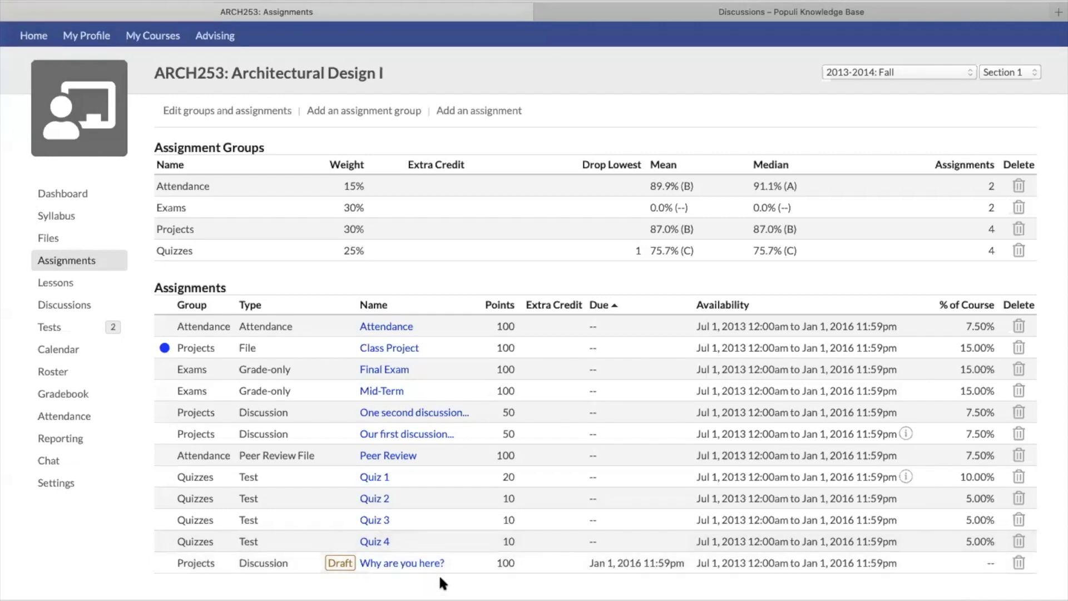
pyautogui.click(382, 565)
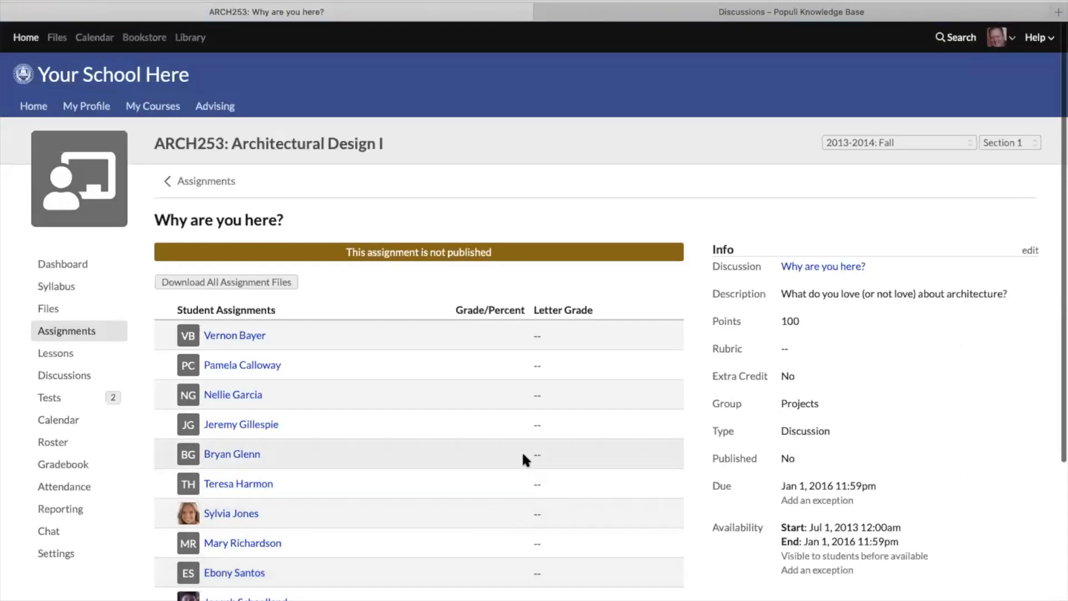
pyautogui.scroll(-3, 524, 454)
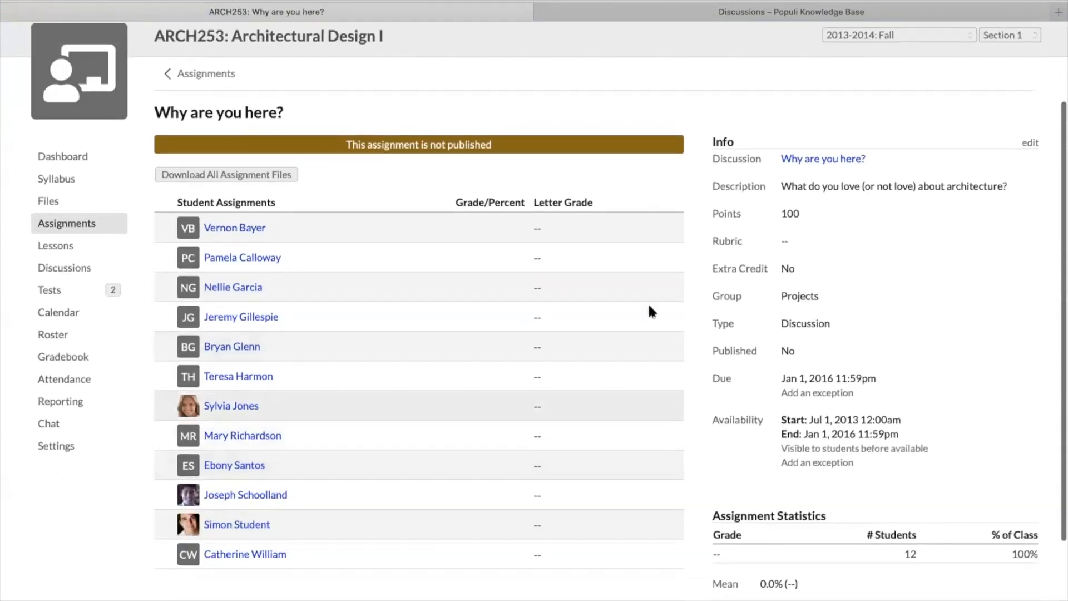
# Look at the assignment's linked discussion, the assignments list and the course's discussions list.
pyautogui.click(819, 160)
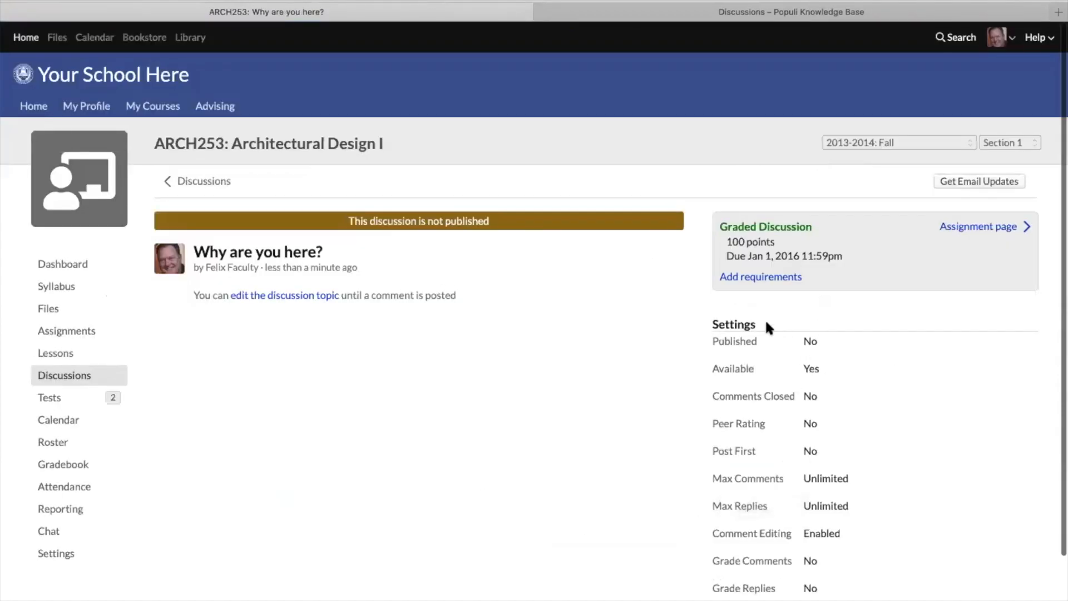
pyautogui.click(62, 327)
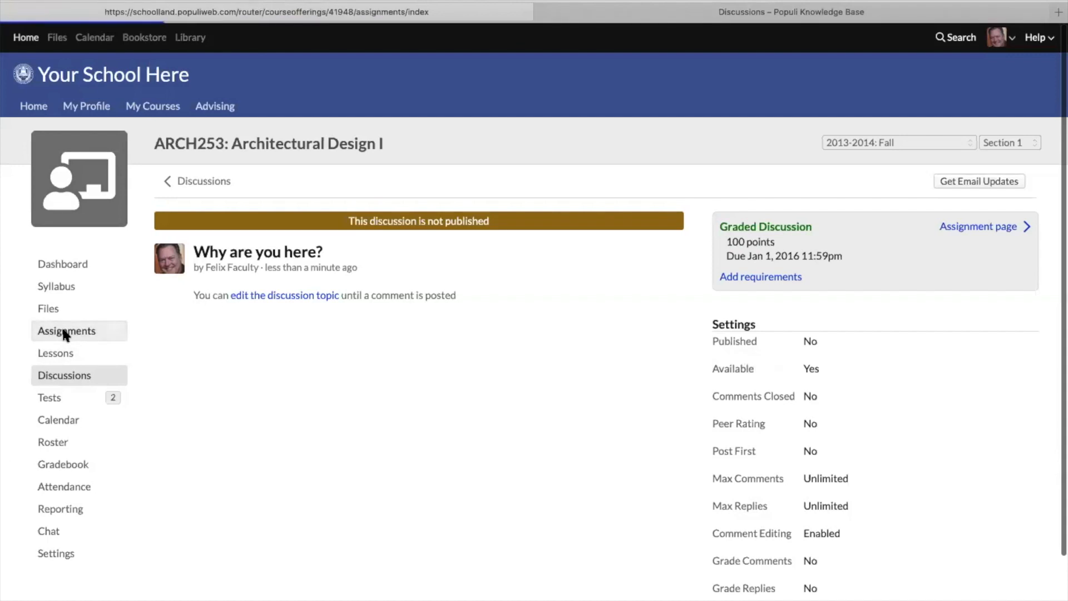
pyautogui.scroll(-3, 493, 548)
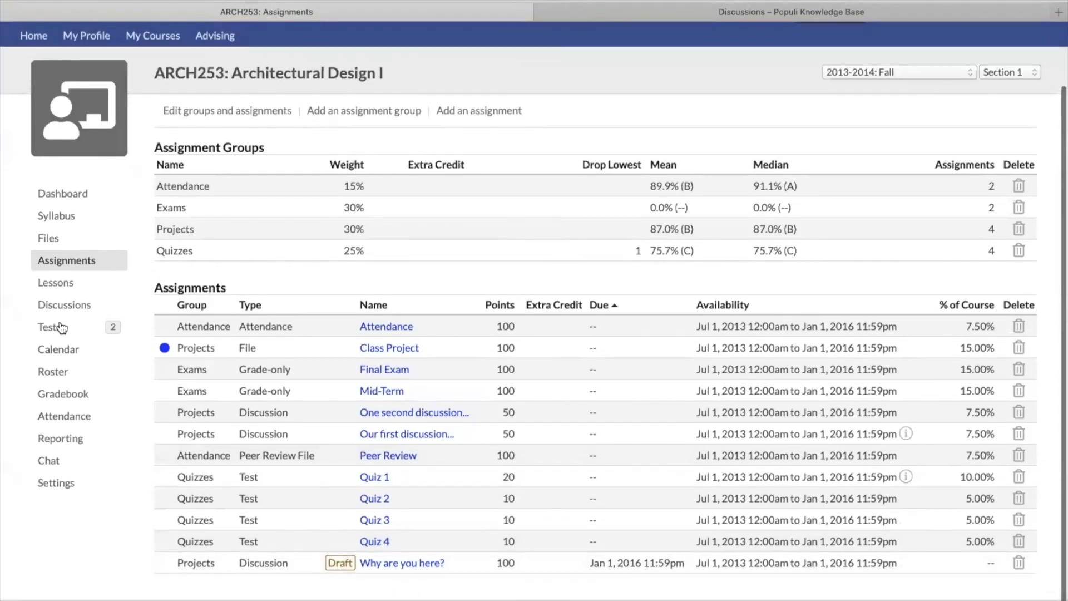
pyautogui.click(54, 307)
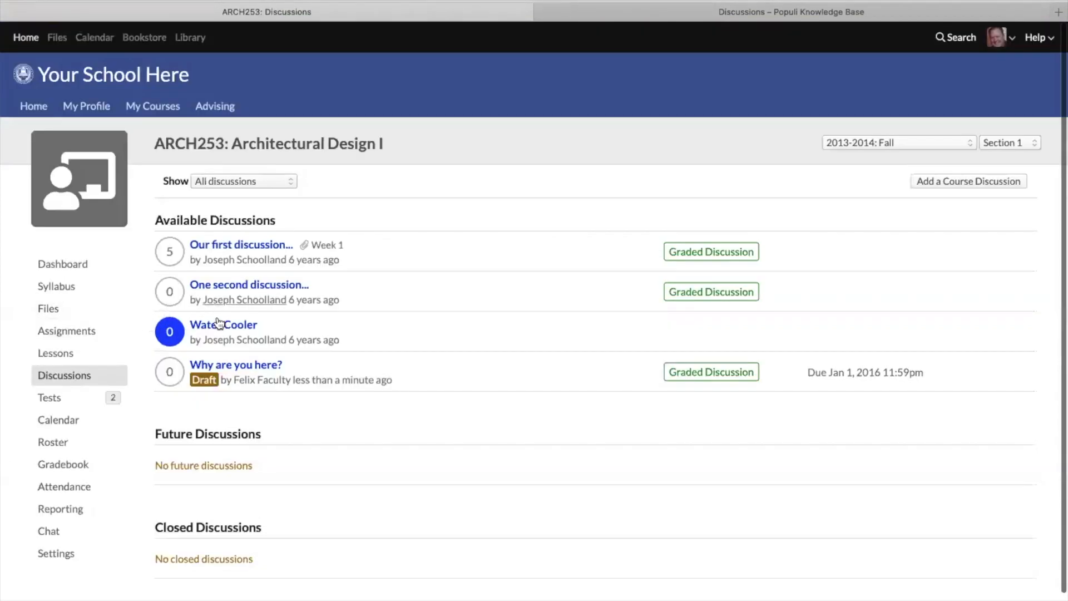
# Give the "Why are you here?" discussion the topic "What do you love (or not love) about architecture?" and save it without publishing.
pyautogui.click(229, 367)
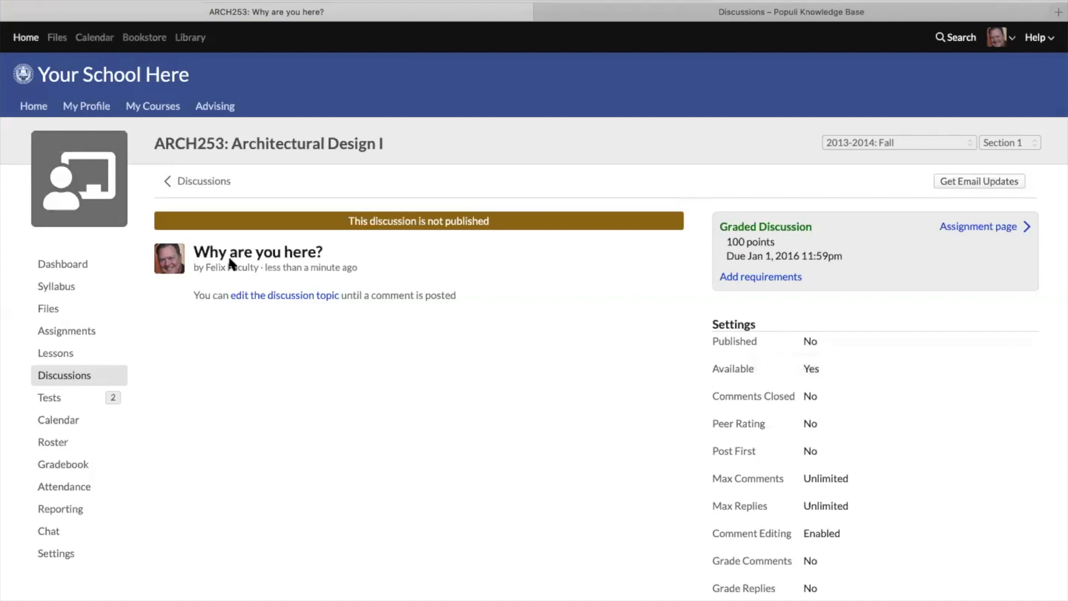
pyautogui.click(248, 298)
pyautogui.click(287, 322)
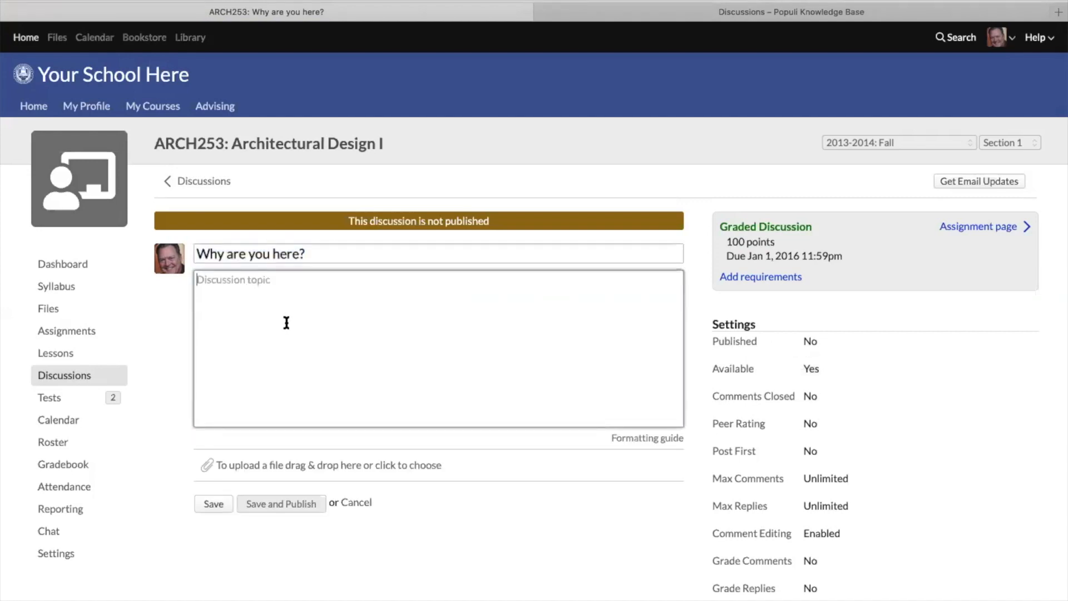
pyautogui.write('What')
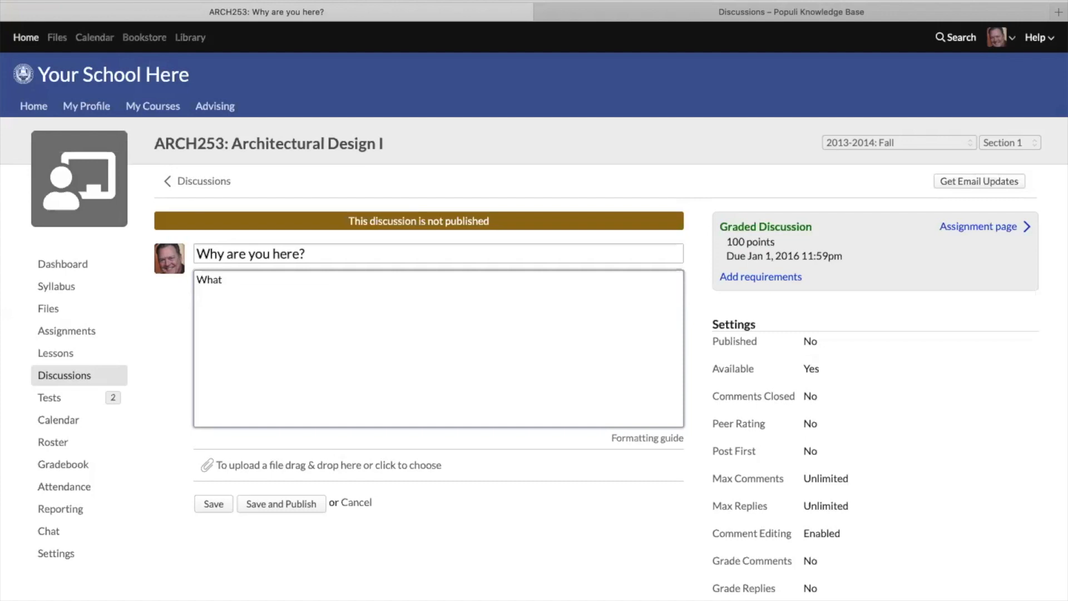
pyautogui.write('do you love ()or not love')
pyautogui.press('Right')
pyautogui.write('ab')
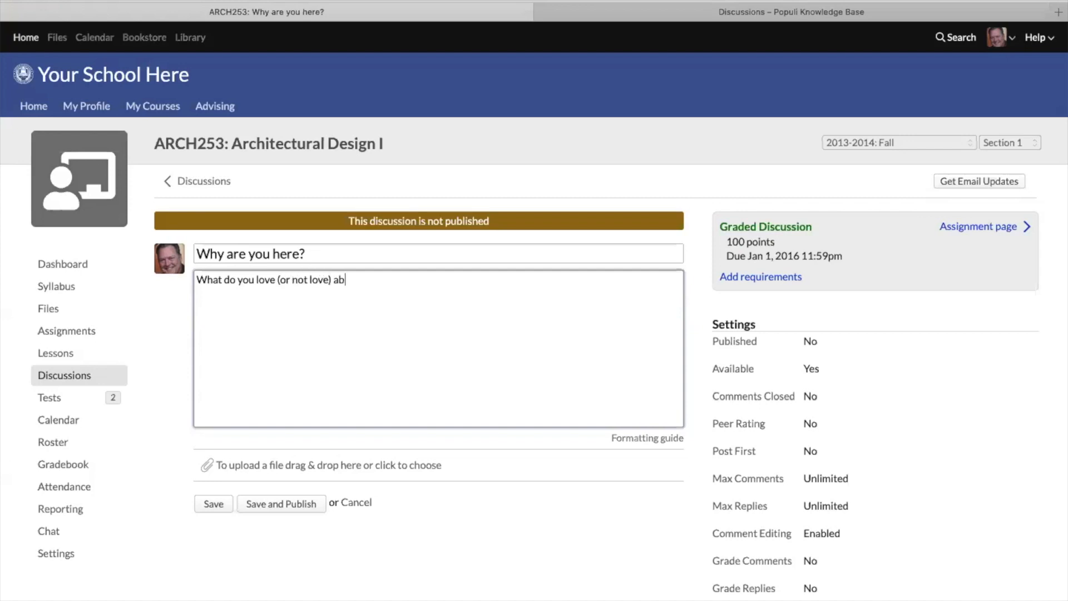
pyautogui.write('out atchitecture?')
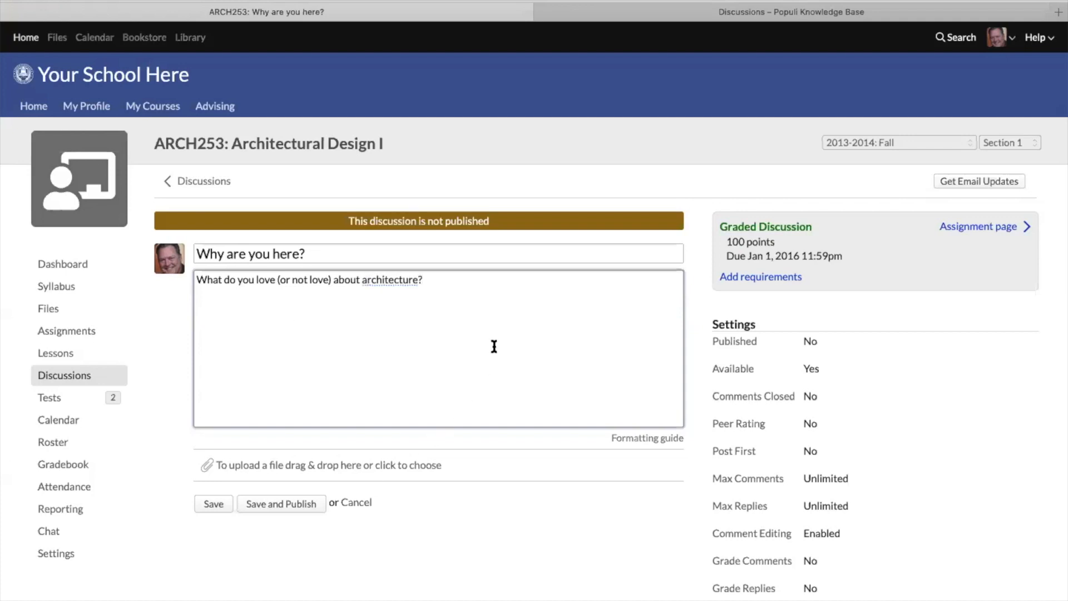
pyautogui.click(205, 504)
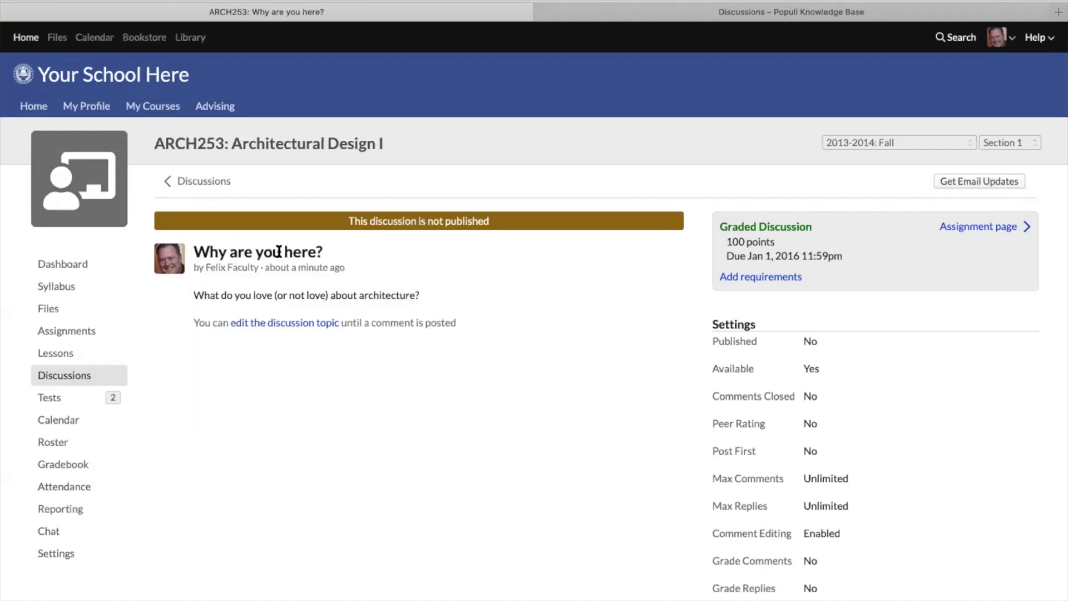
# Look at the draft "Why are you here?" in the course's discussions list and reopen it.
pyautogui.moveTo(195, 294); pyautogui.dragTo(431, 293)
pyautogui.click(435, 289)
pyautogui.click(192, 181)
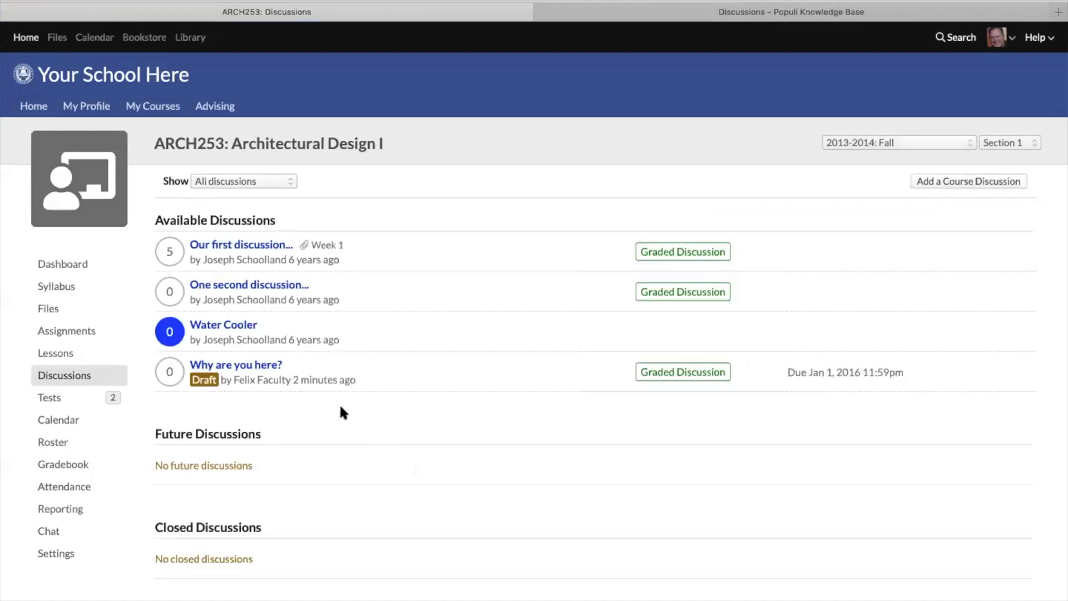
pyautogui.click(240, 366)
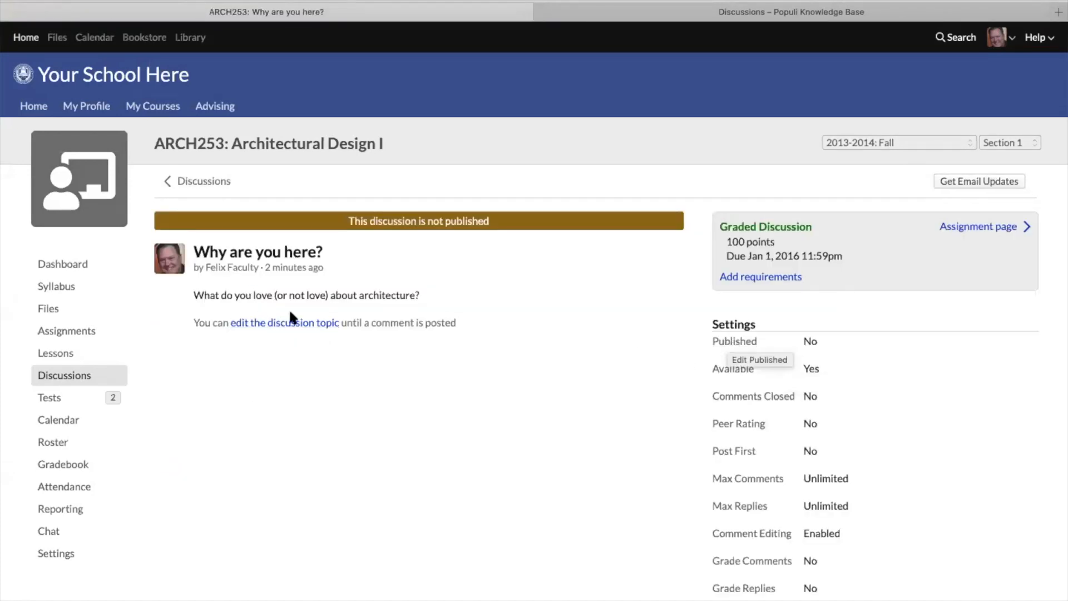
# Publish the "Why are you here?" discussion by changing its Published setting to Yes, leaving the topic text as it is.
pyautogui.click(286, 323)
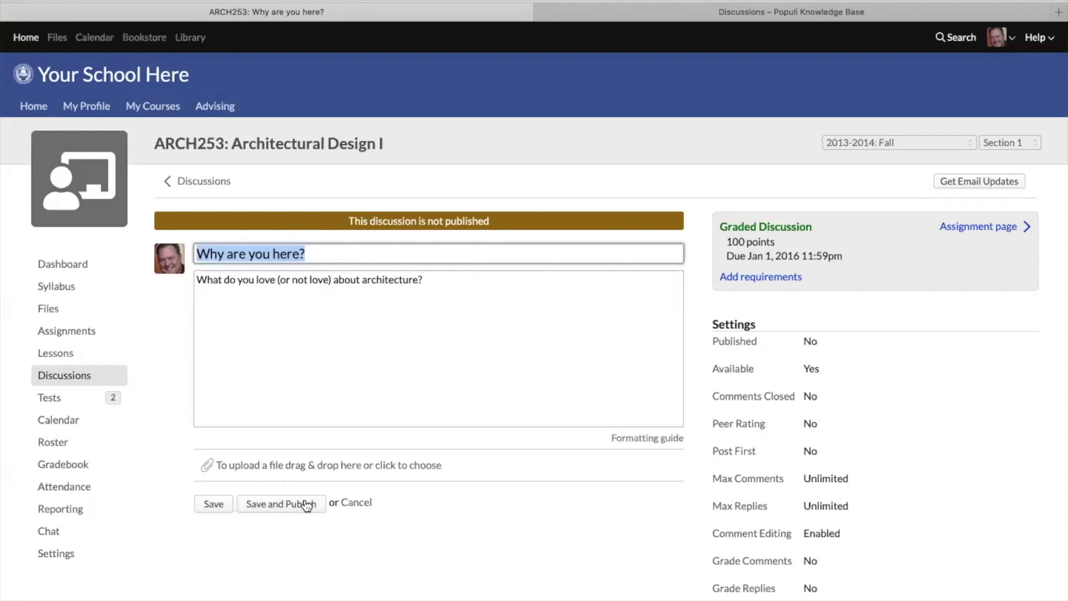
pyautogui.click(367, 501)
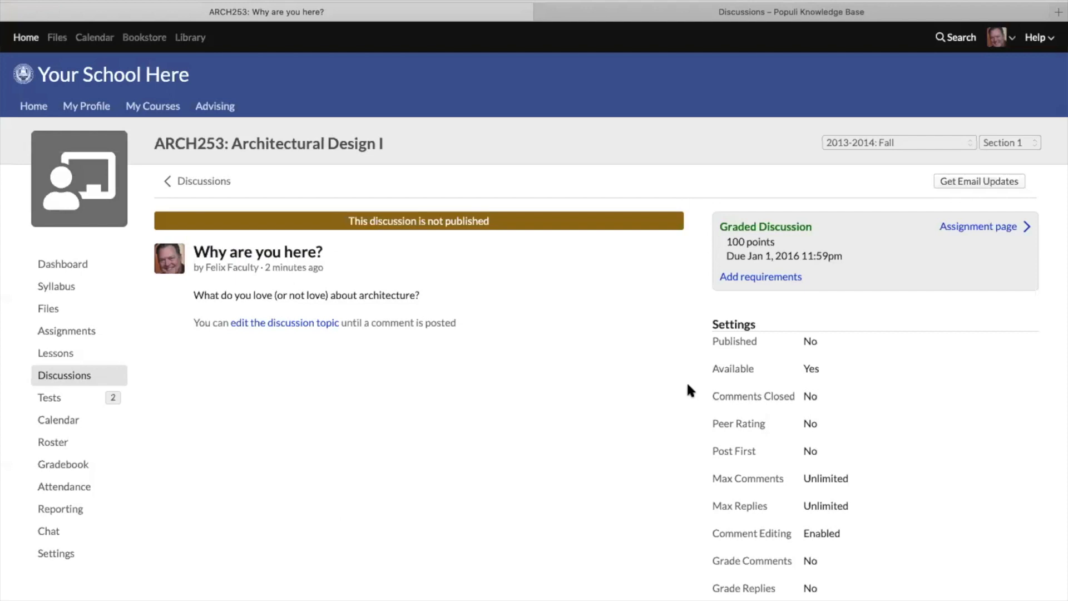
pyautogui.click(729, 341)
pyautogui.click(819, 359)
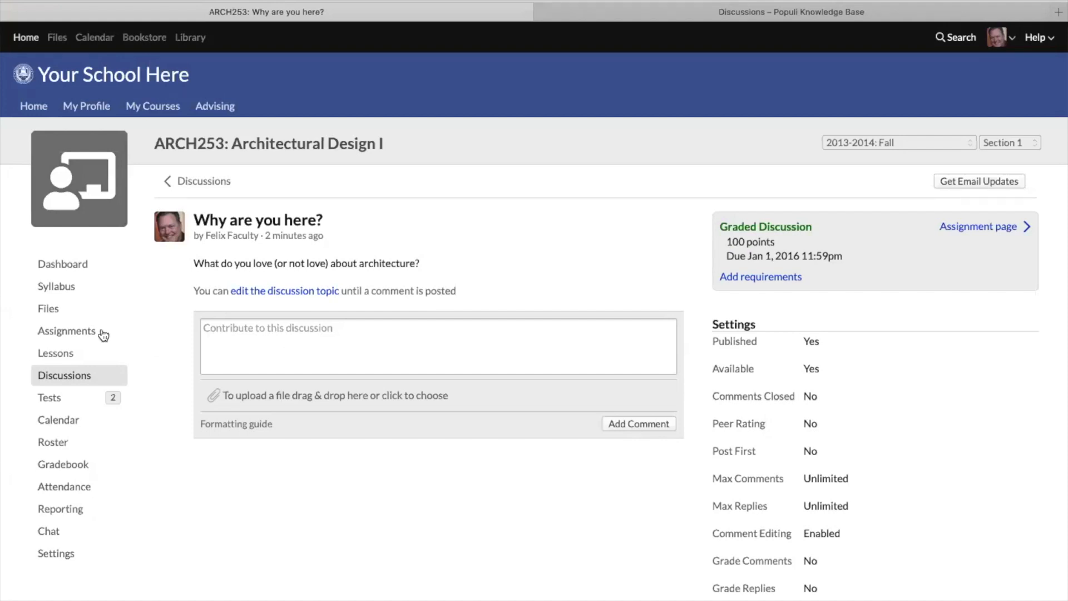
# Open "Why are you here?" from the course's assignments list and look over its student grade entry and assignment info.
pyautogui.click(65, 330)
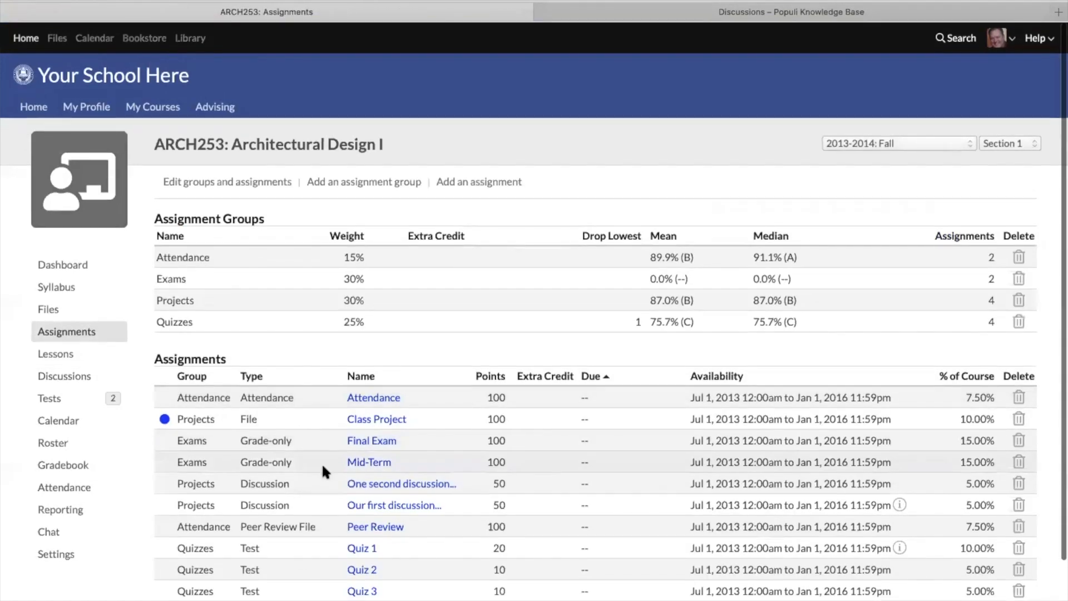
pyautogui.scroll(-3, 356, 501)
pyautogui.click(390, 564)
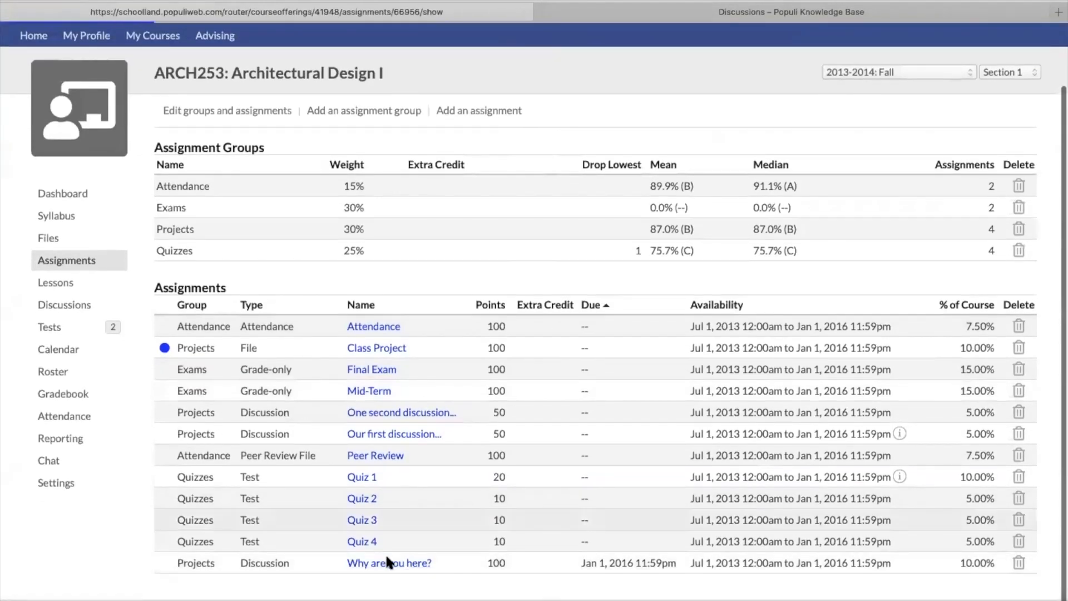
pyautogui.click(179, 251)
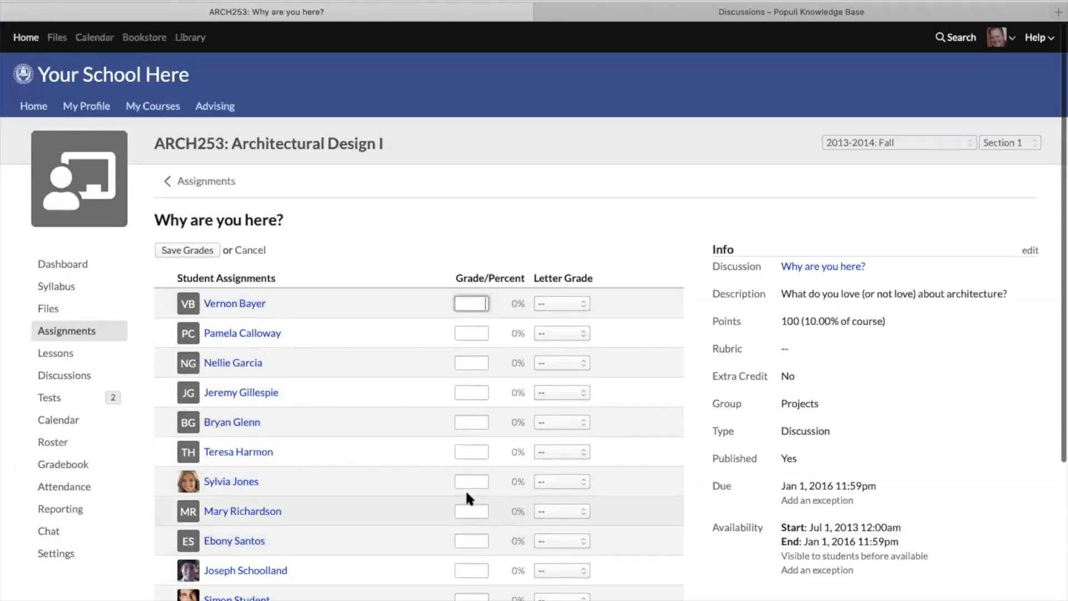
pyautogui.scroll(-4, 456, 477)
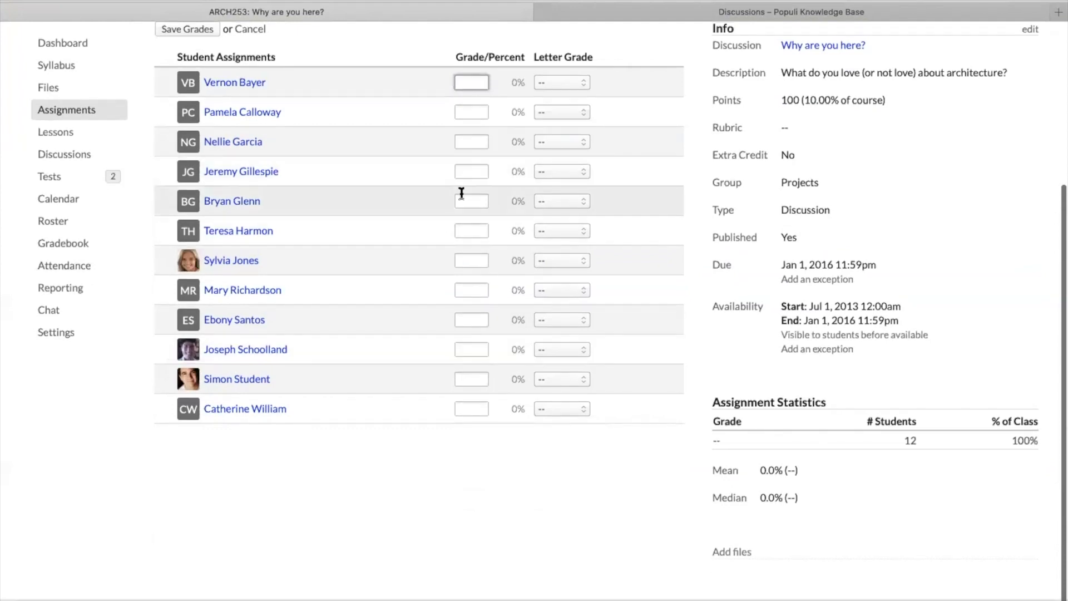
pyautogui.scroll(2, 458, 278)
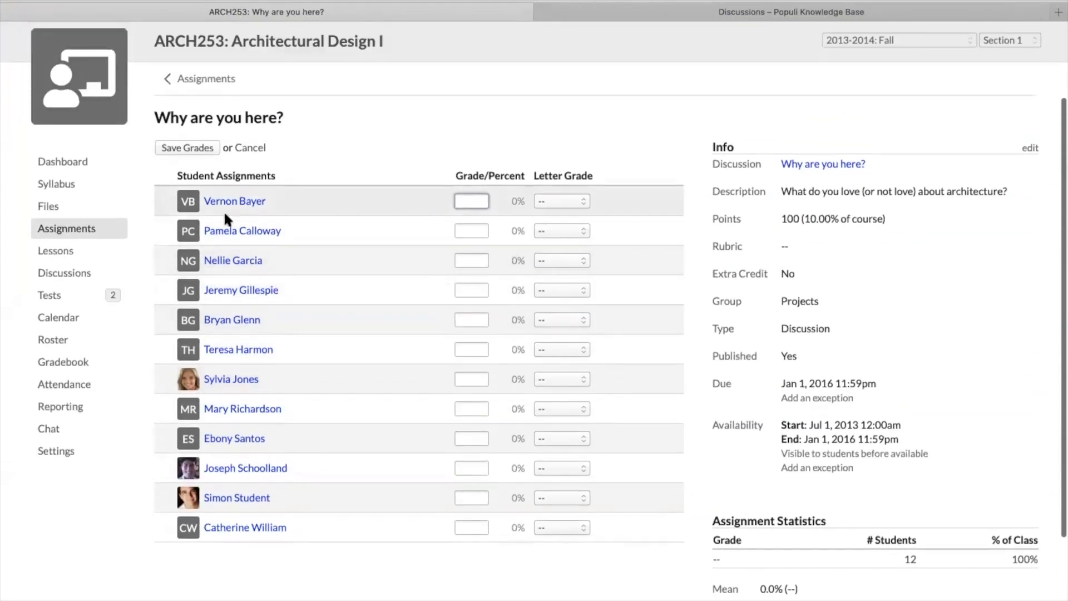
# Return to the "Why are you here?" discussion and set Post First to Yes.
pyautogui.click(61, 274)
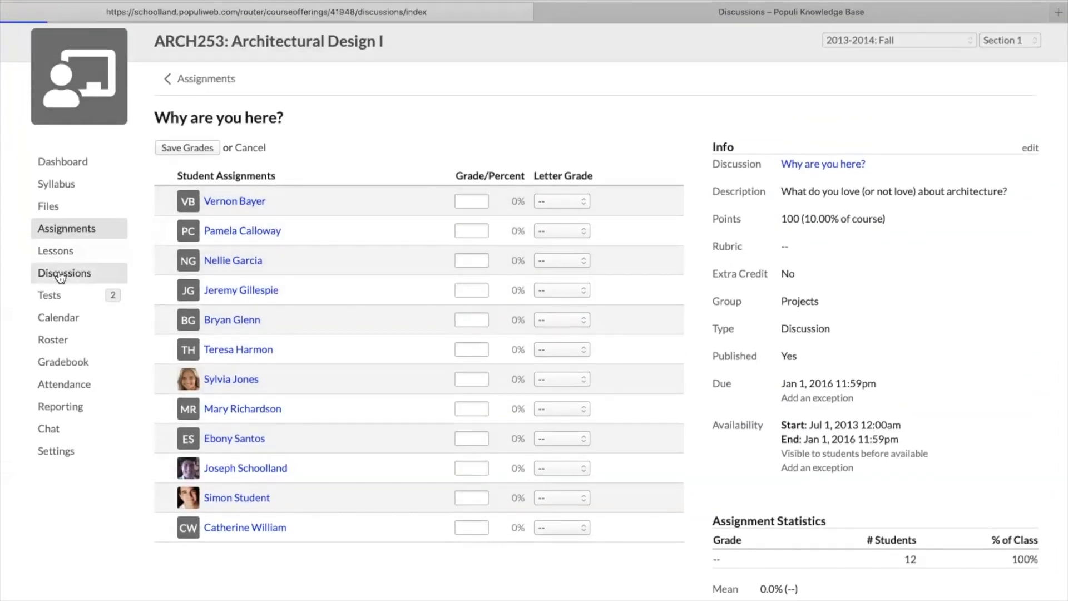
pyautogui.click(202, 366)
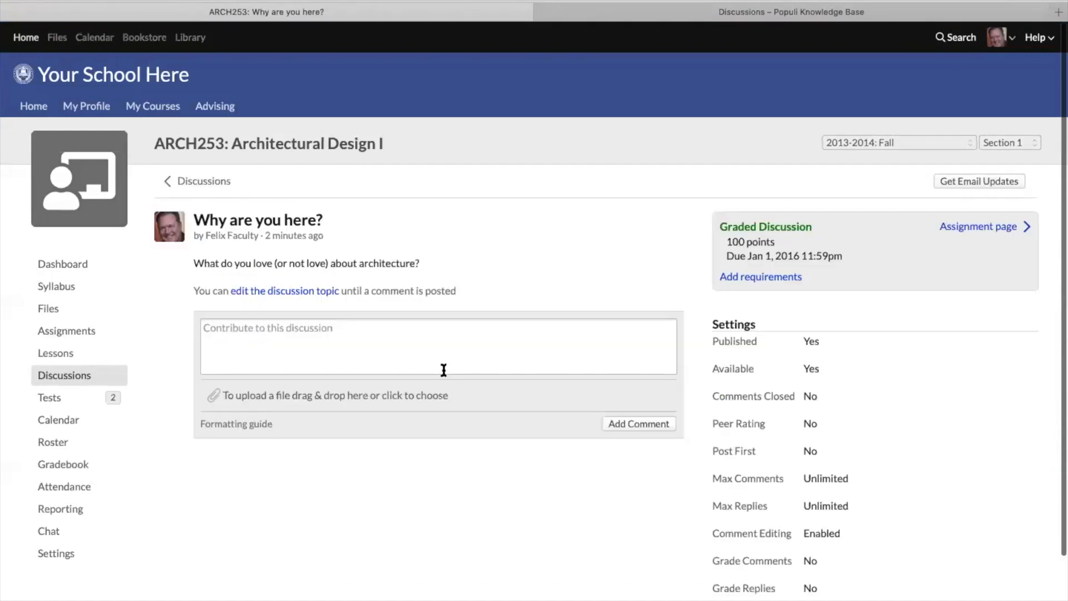
pyautogui.scroll(-2, 894, 467)
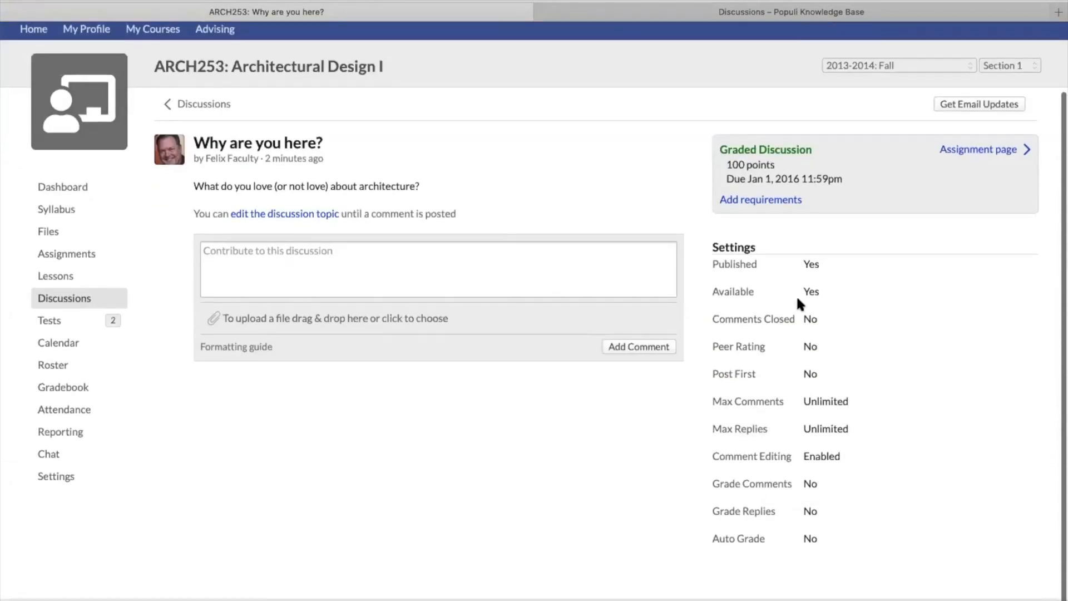
pyautogui.click(736, 375)
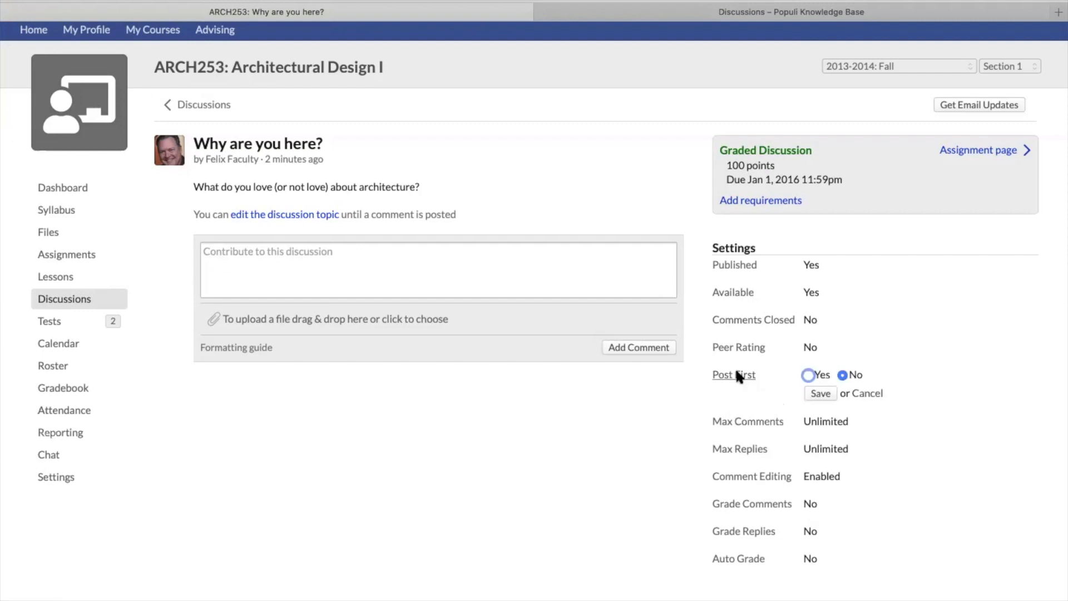
pyautogui.click(805, 374)
pyautogui.click(814, 395)
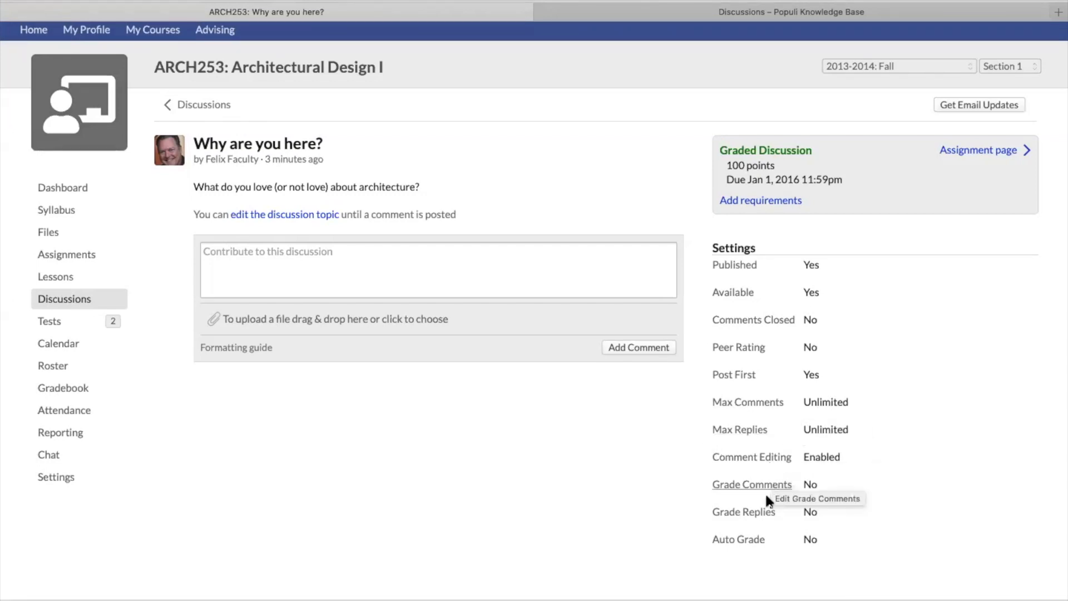
# Turn on grading of comments and of replies in the discussion settings, each out of 30 points.
pyautogui.click(754, 457)
pyautogui.click(871, 474)
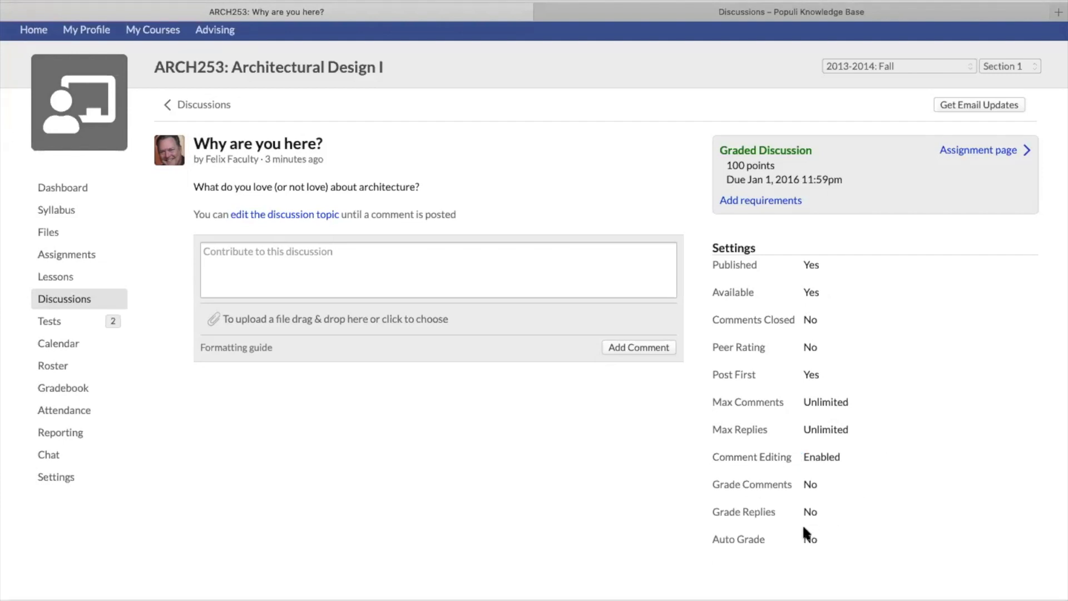
pyautogui.click(767, 487)
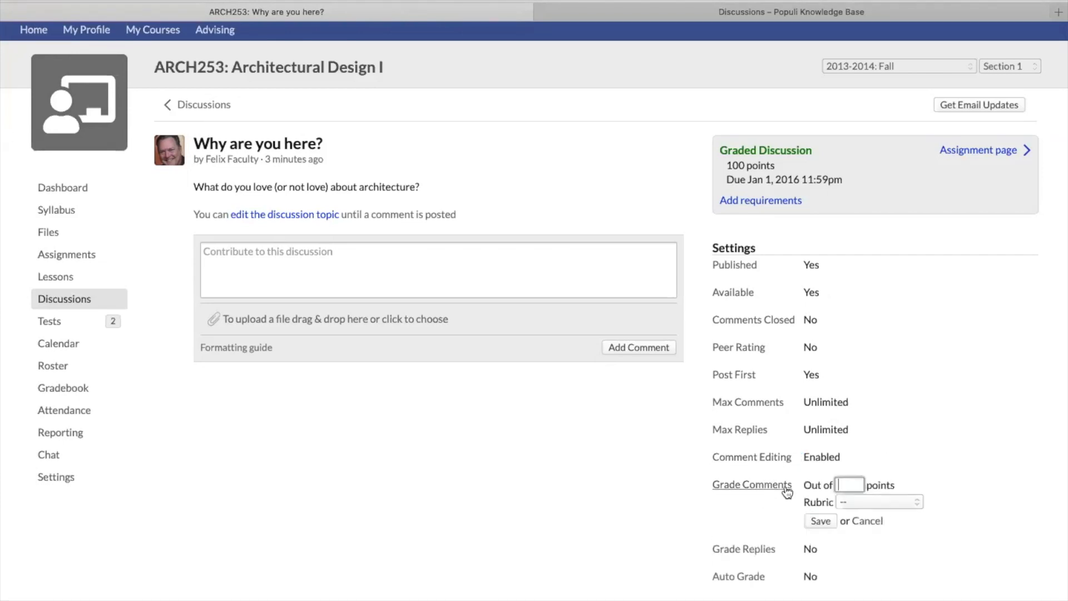
pyautogui.click(840, 485)
pyautogui.write('30')
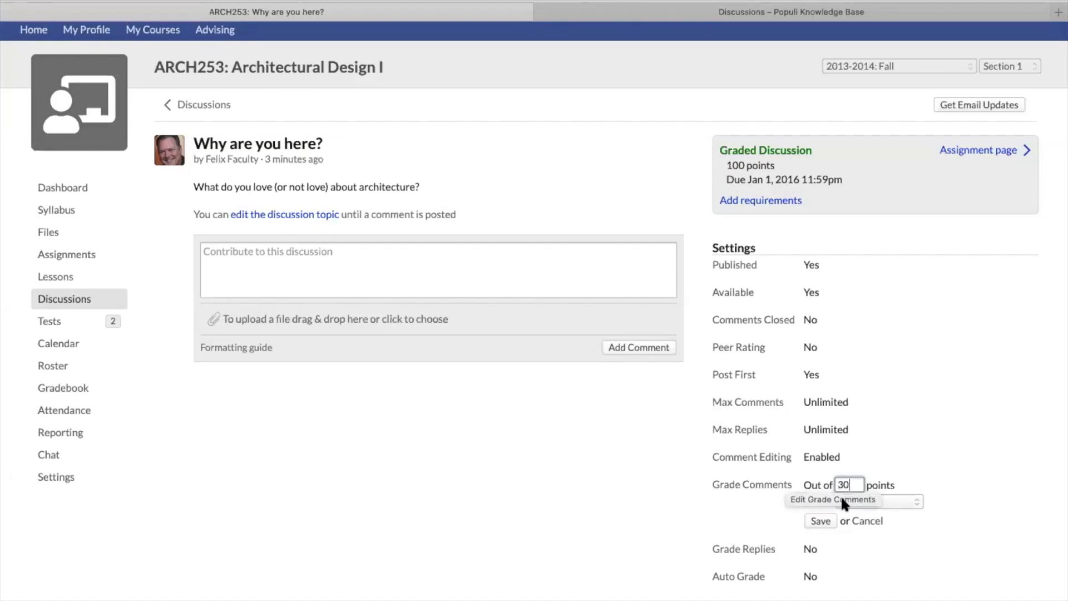
pyautogui.click(821, 522)
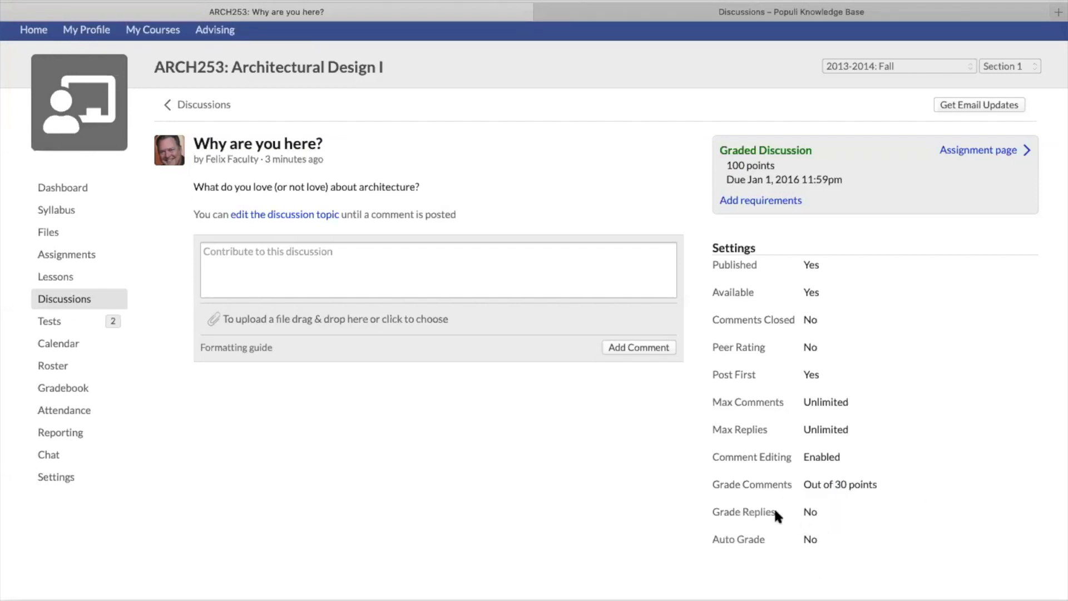
pyautogui.click(747, 513)
pyautogui.write('30')
pyautogui.click(824, 546)
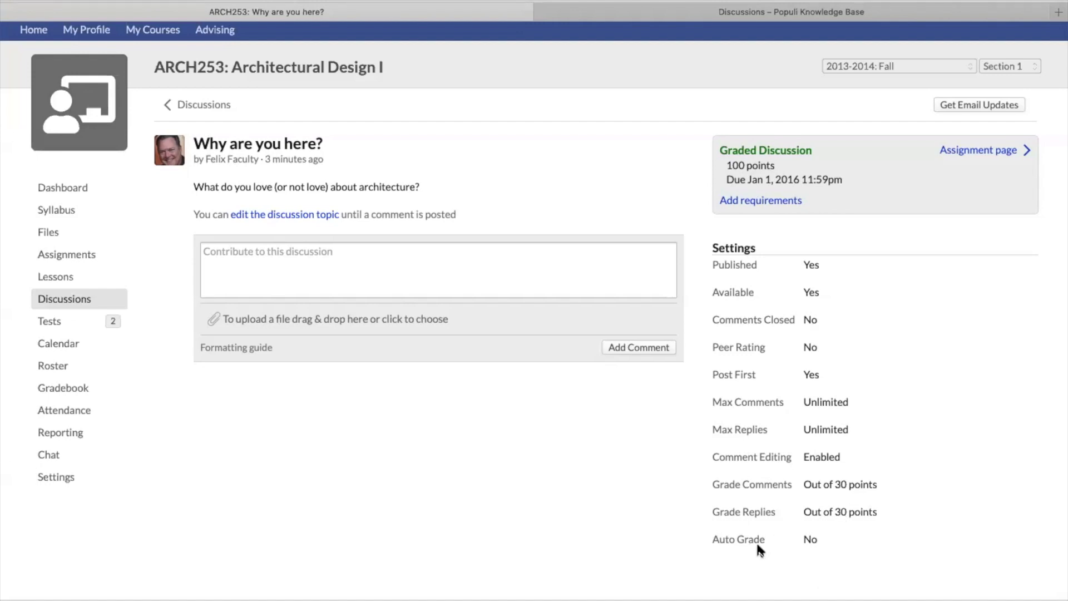
# Add a discussion requirement that the number of comments is at least 2, worth 20 points.
pyautogui.click(755, 202)
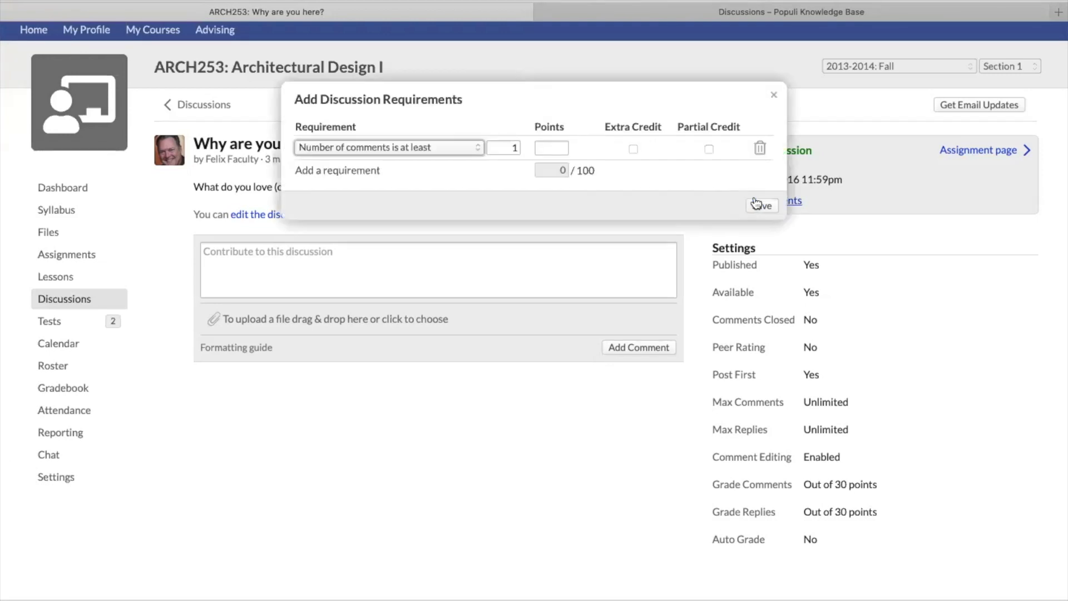
pyautogui.doubleClick(507, 146)
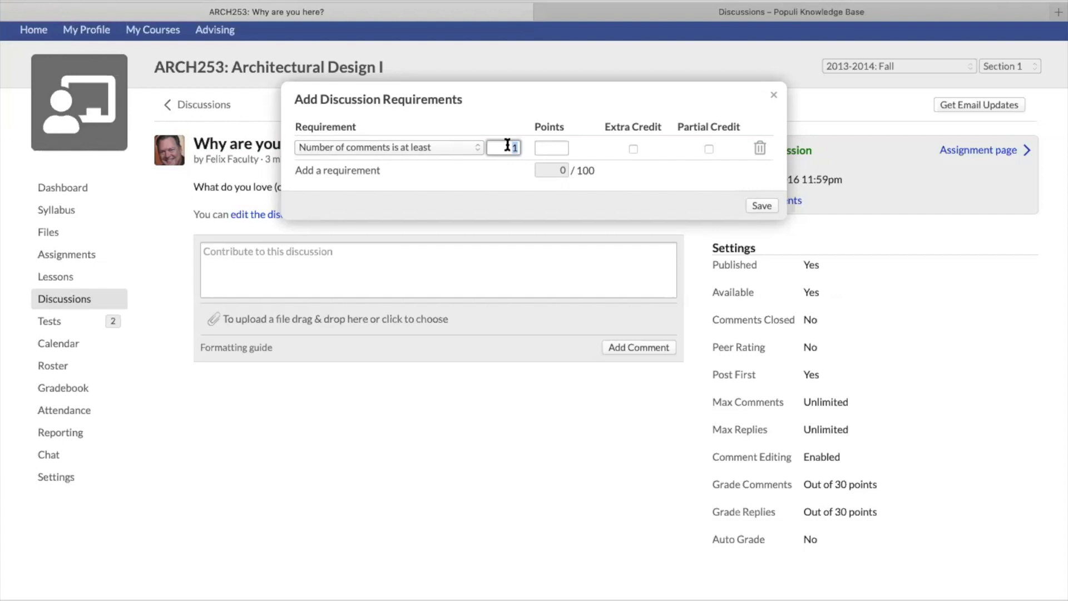
pyautogui.write('2')
pyautogui.click(559, 146)
pyautogui.write('20')
# Add a second requirement that the number of replies is at least 2, worth 20 points.
pyautogui.click(334, 170)
pyautogui.click(333, 172)
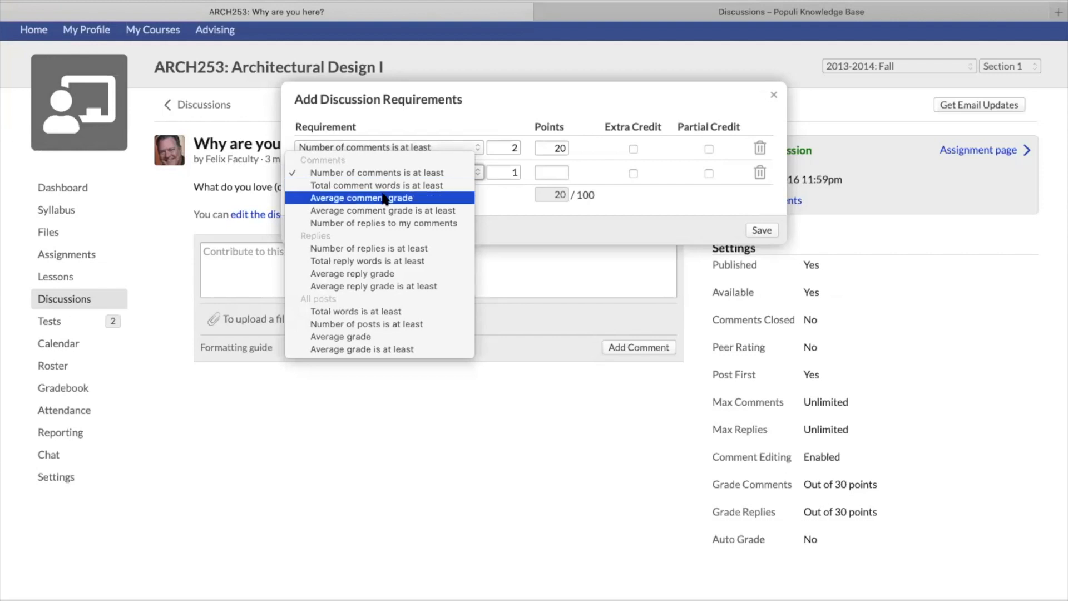
pyautogui.click(373, 249)
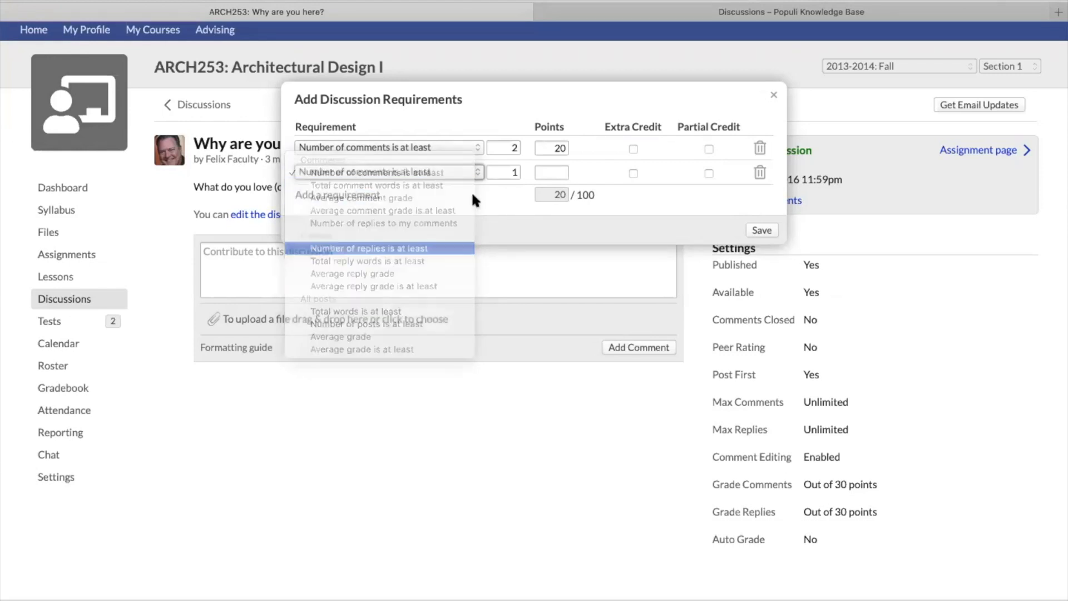
pyautogui.doubleClick(495, 172)
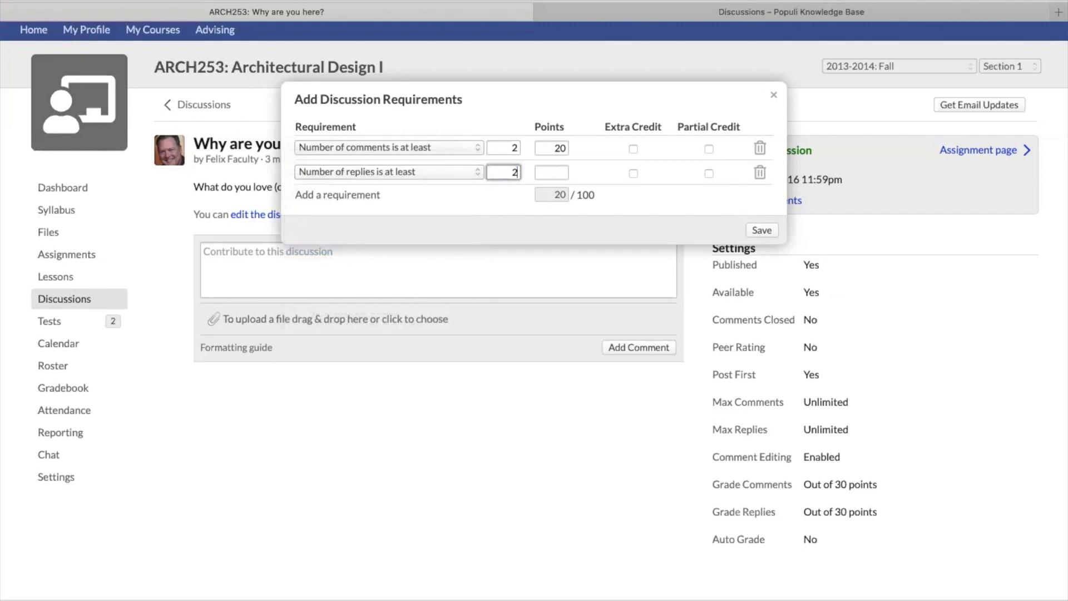
pyautogui.click(553, 173)
pyautogui.write('20')
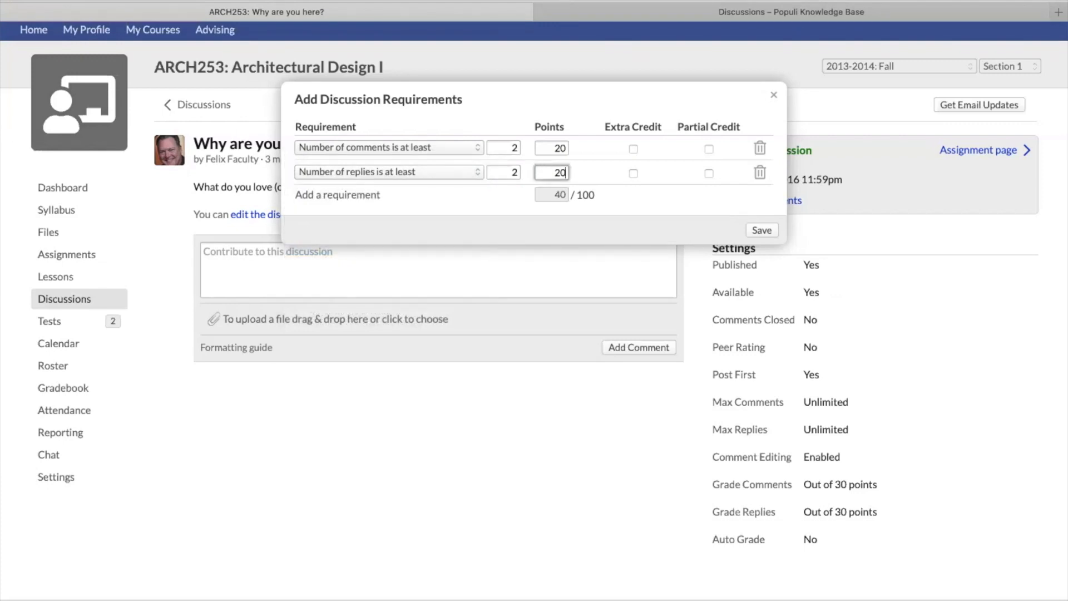
# Add a third requirement for the average comment grade, worth 30 points.
pyautogui.click(332, 196)
pyautogui.click(417, 197)
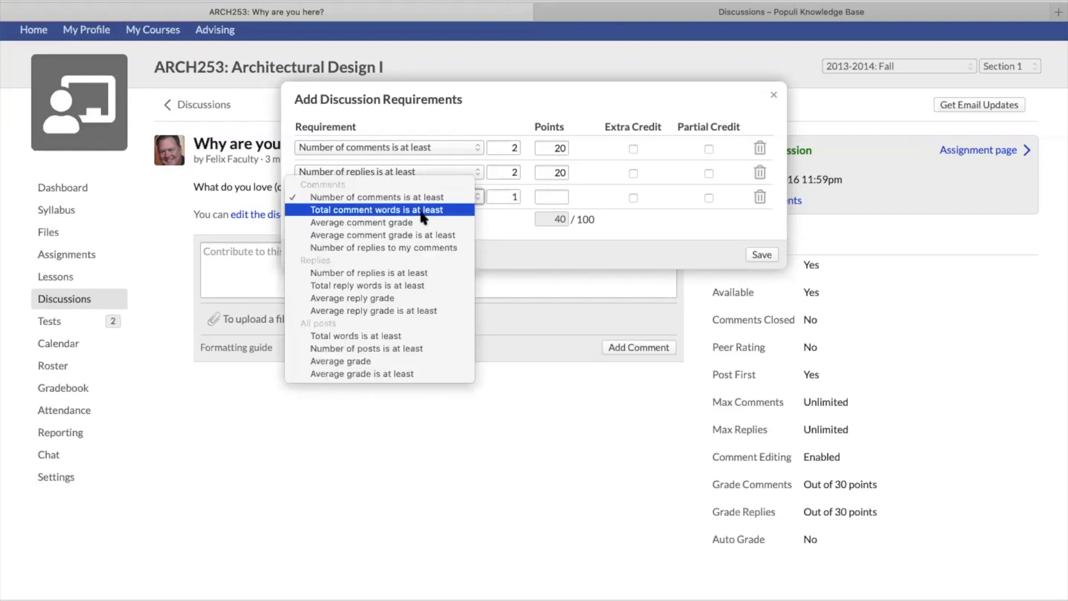
pyautogui.click(417, 222)
pyautogui.click(547, 198)
pyautogui.write('30')
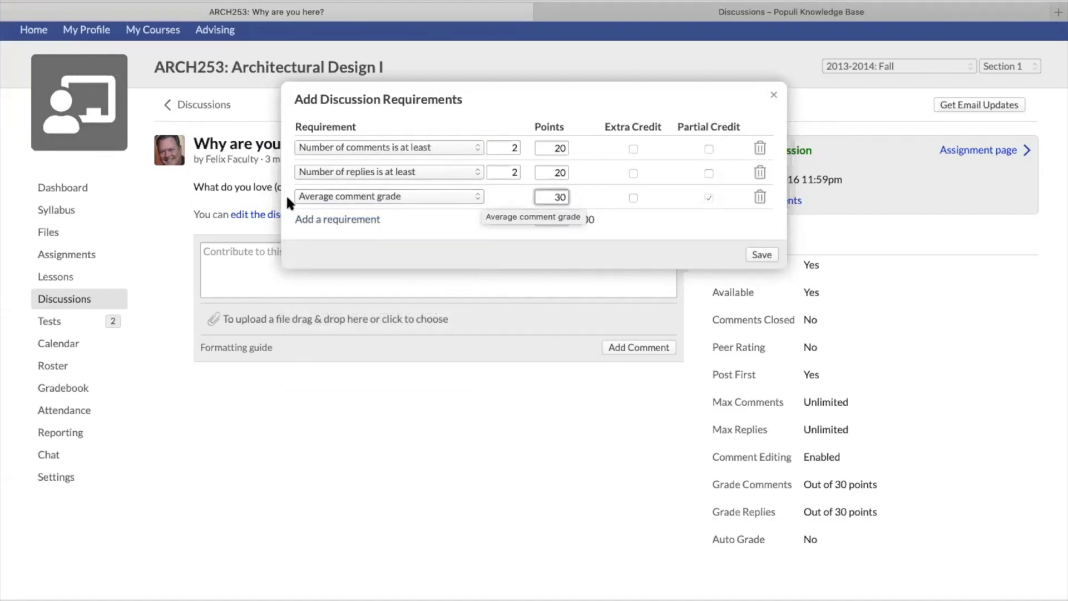
# Add a fourth requirement for the average reply grade, worth 30 points.
pyautogui.click(305, 219)
pyautogui.click(345, 222)
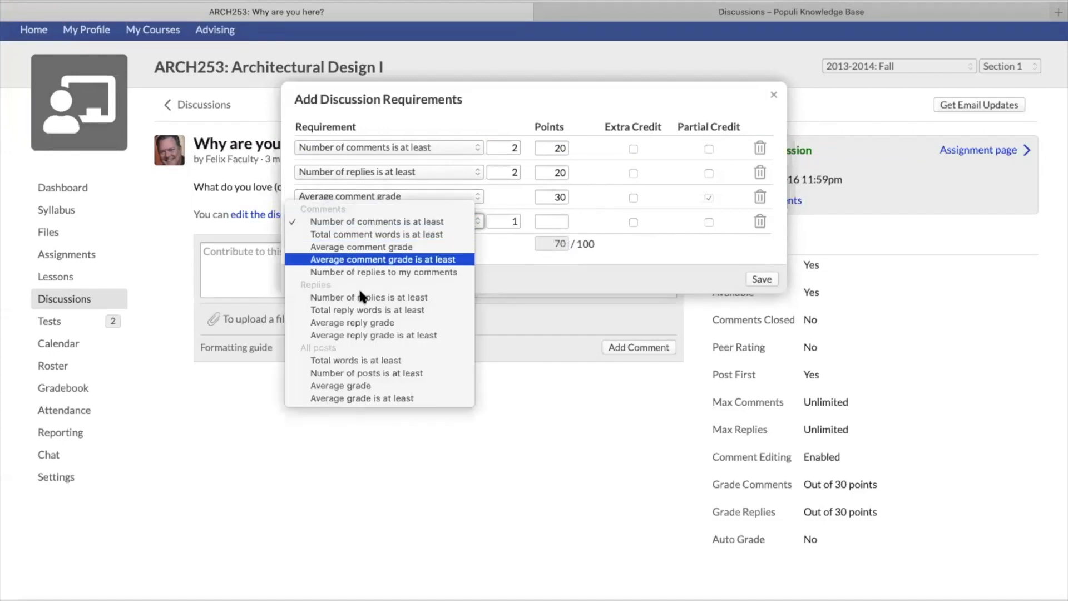
pyautogui.click(362, 323)
pyautogui.click(547, 221)
pyautogui.write('30')
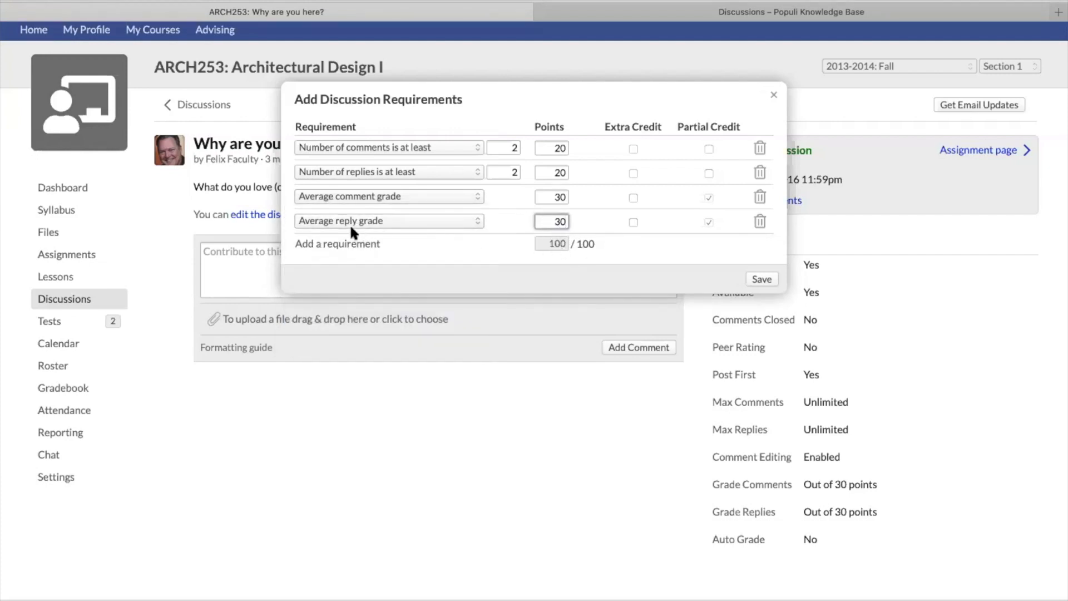
# Look through the requirement types in an extra fifth row and delete that row.
pyautogui.click(333, 243)
pyautogui.click(356, 245)
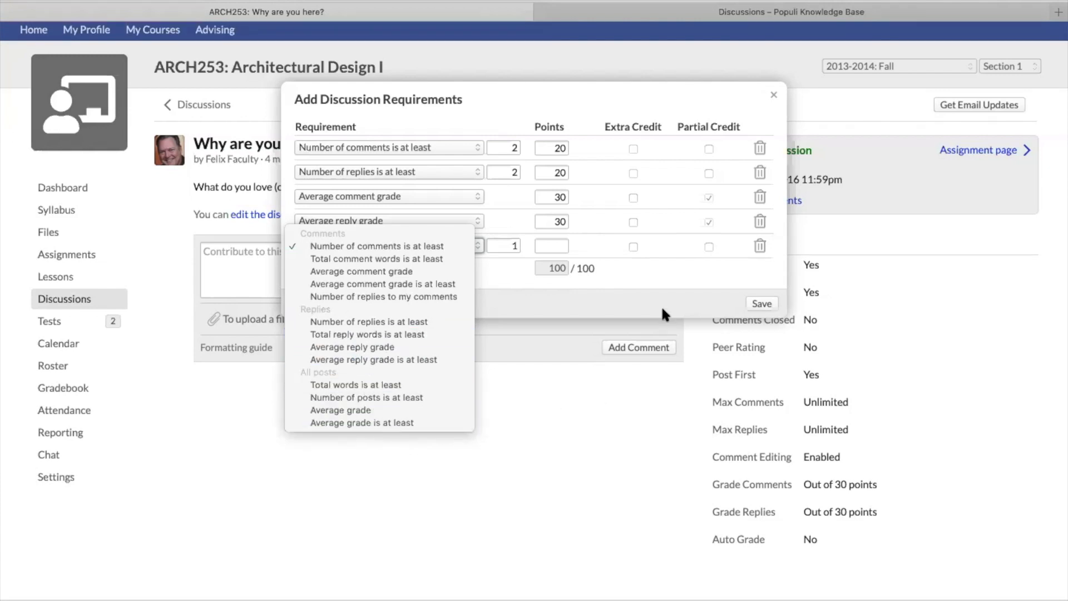
pyautogui.click(665, 286)
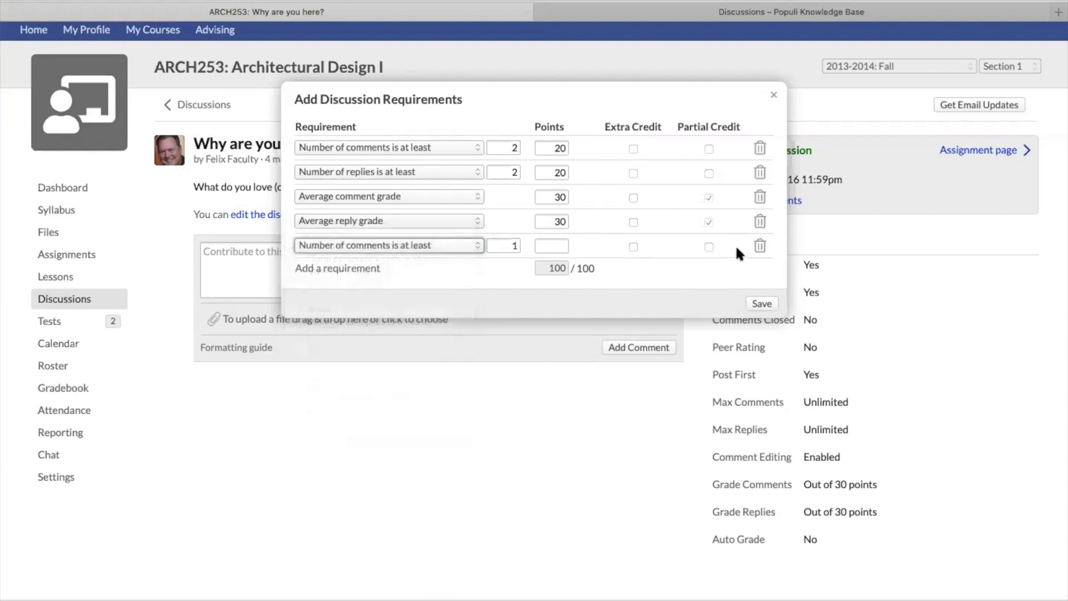
pyautogui.click(760, 246)
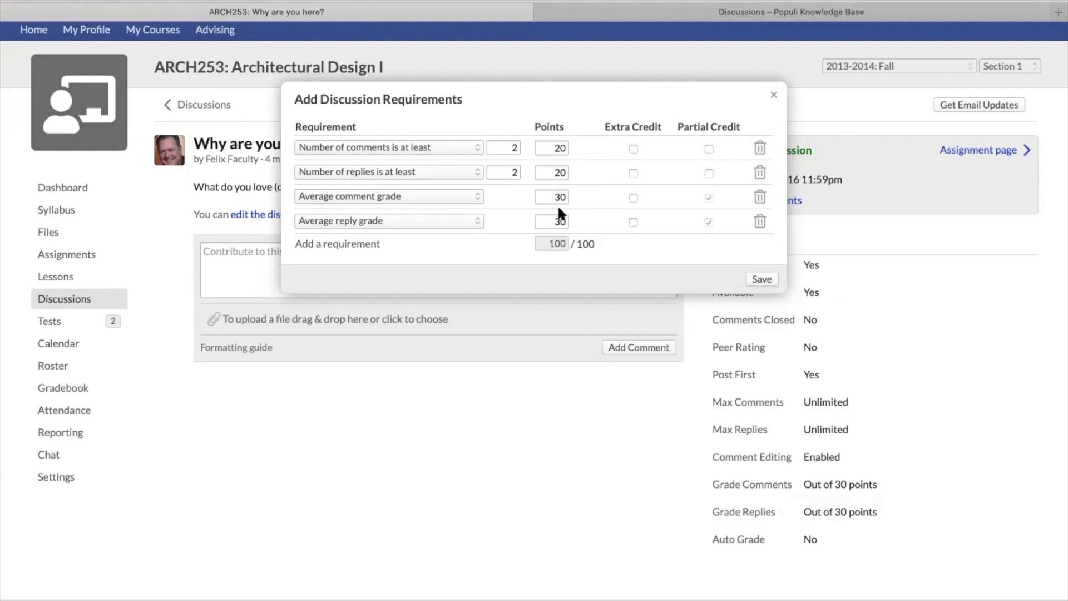
# Save the discussion requirements and review them together with the discussion's settings.
pyautogui.click(764, 280)
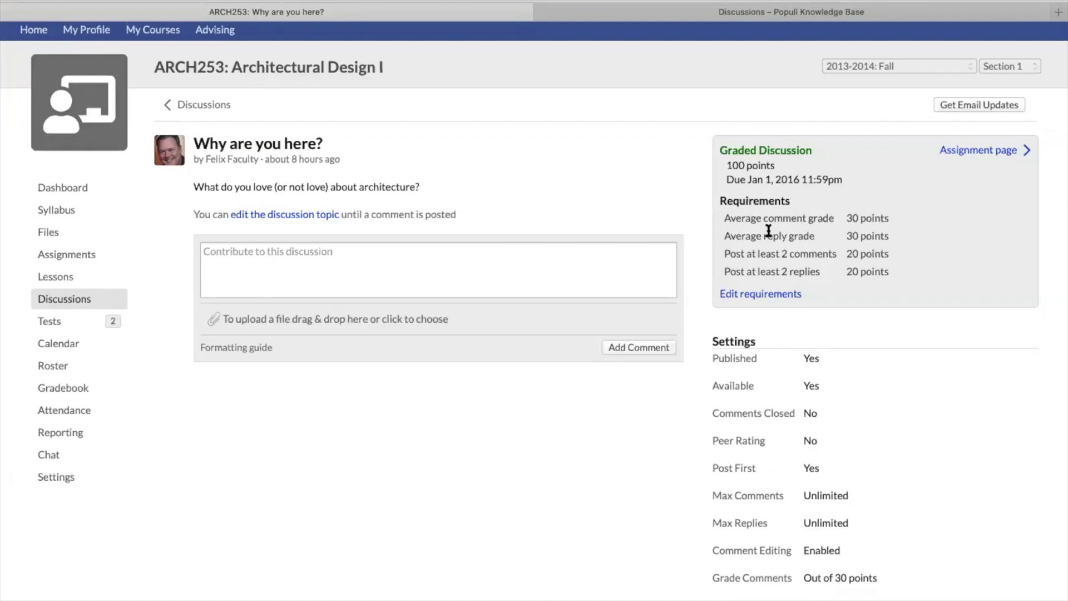
pyautogui.scroll(3, 853, 462)
pyautogui.scroll(-4, 855, 460)
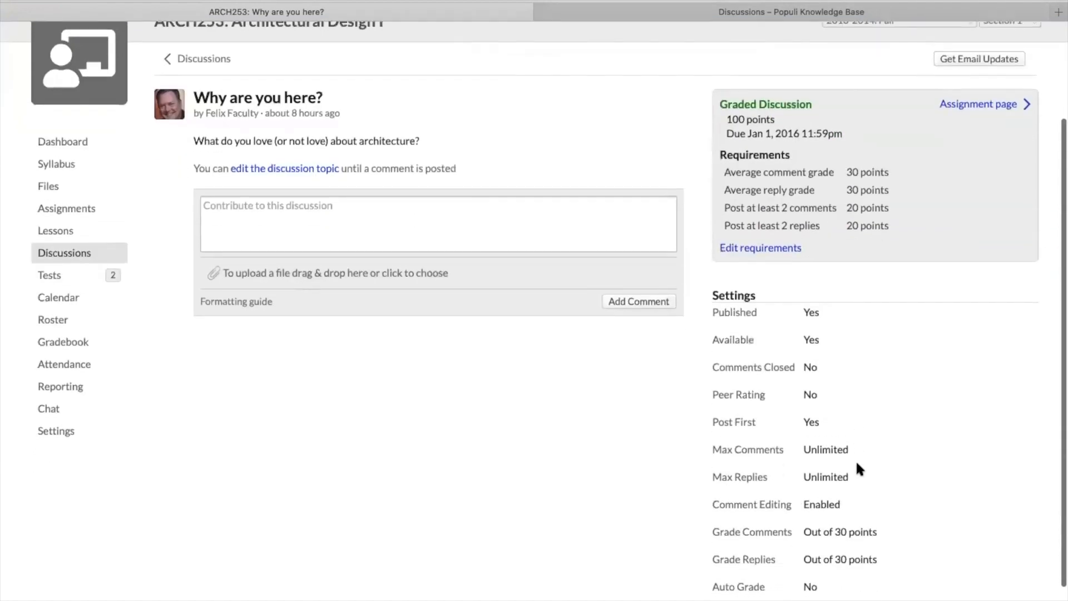
# Review the graded discussion's requirements and their point values alongside its settings.
pyautogui.scroll(3, 856, 460)
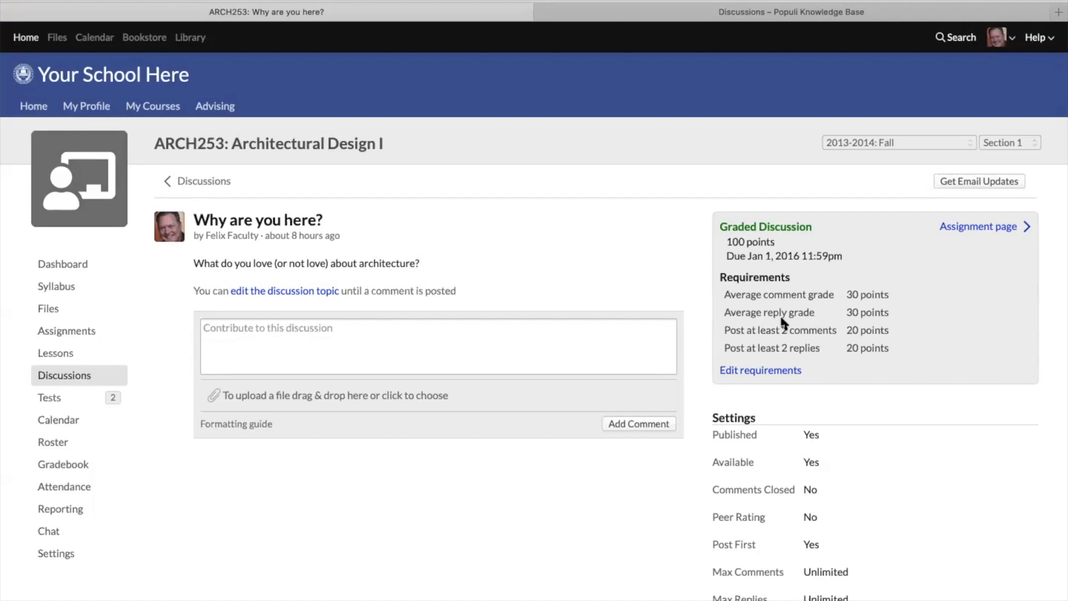
pyautogui.moveTo(719, 273); pyautogui.dragTo(907, 337)
pyautogui.click(908, 342)
pyautogui.scroll(-3, 869, 510)
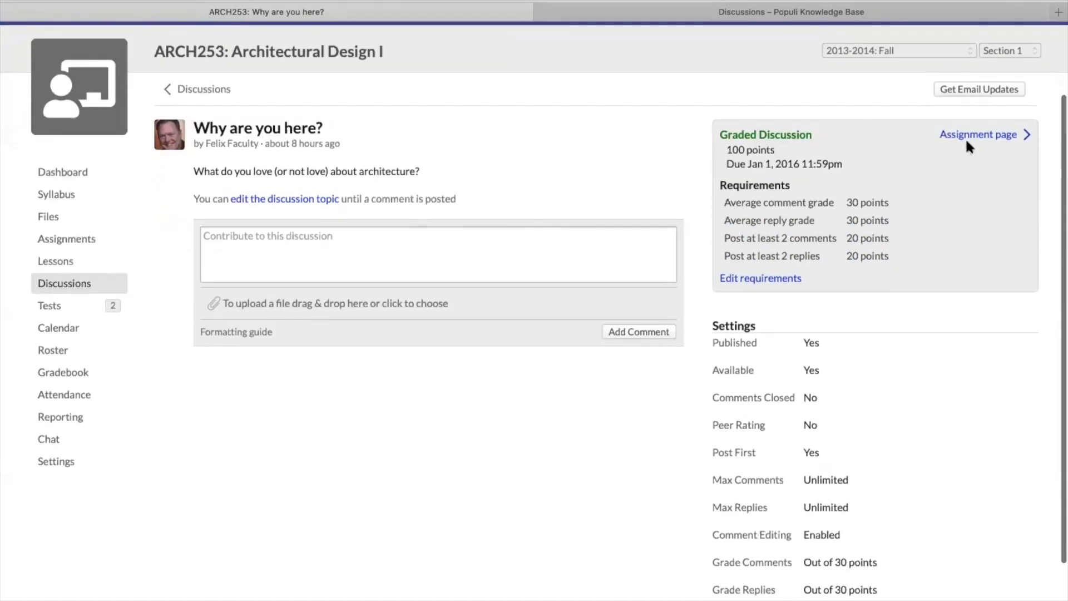
# Open the discussion's assignment page, view the grade entry fields for the students, and return to the discussion.
pyautogui.click(968, 138)
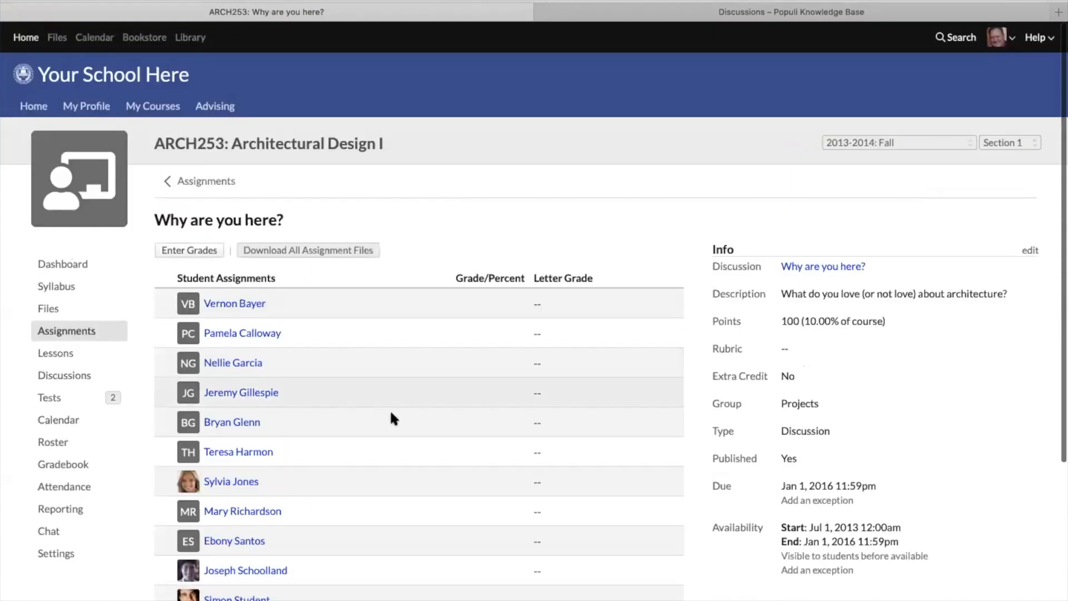
pyautogui.click(192, 250)
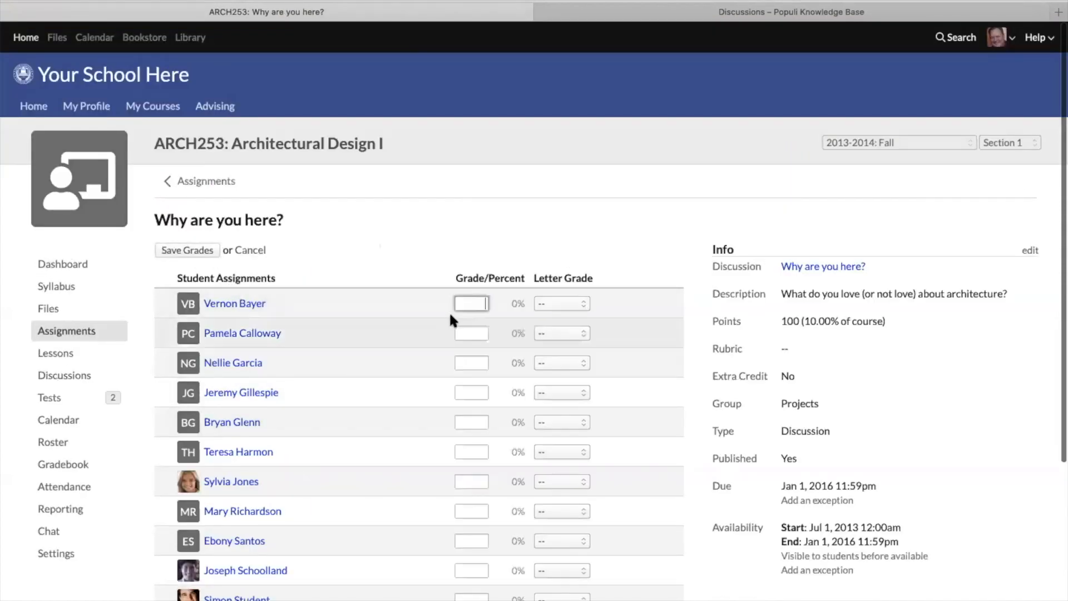
pyautogui.scroll(-1, 466, 455)
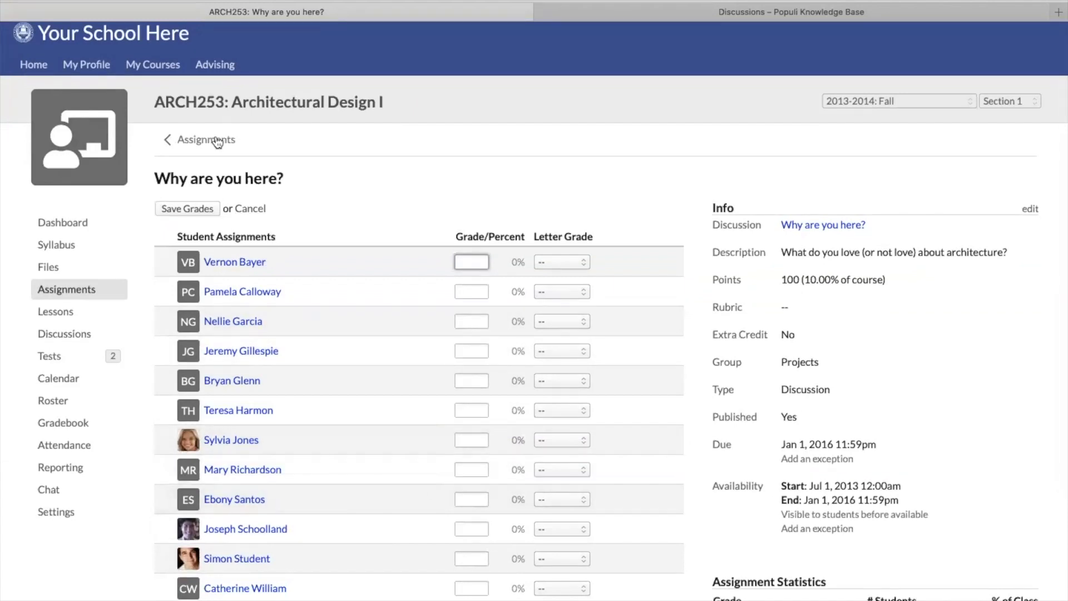
pyautogui.scroll(-1, 419, 490)
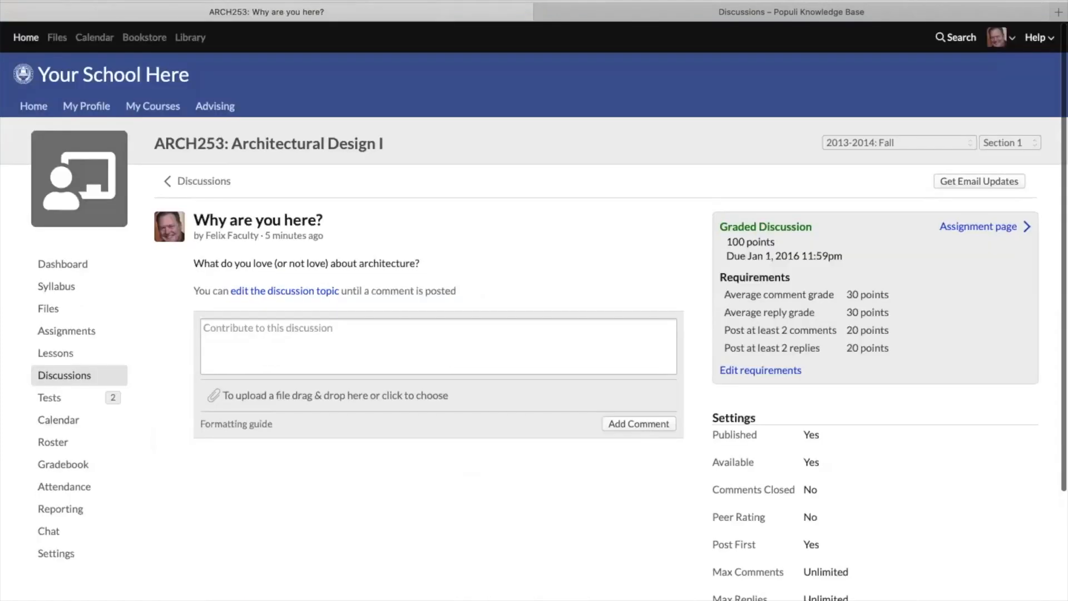
# Try to set the discussion's Comments Closed setting to the date Jan 1, 2016.
pyautogui.scroll(-4, 826, 363)
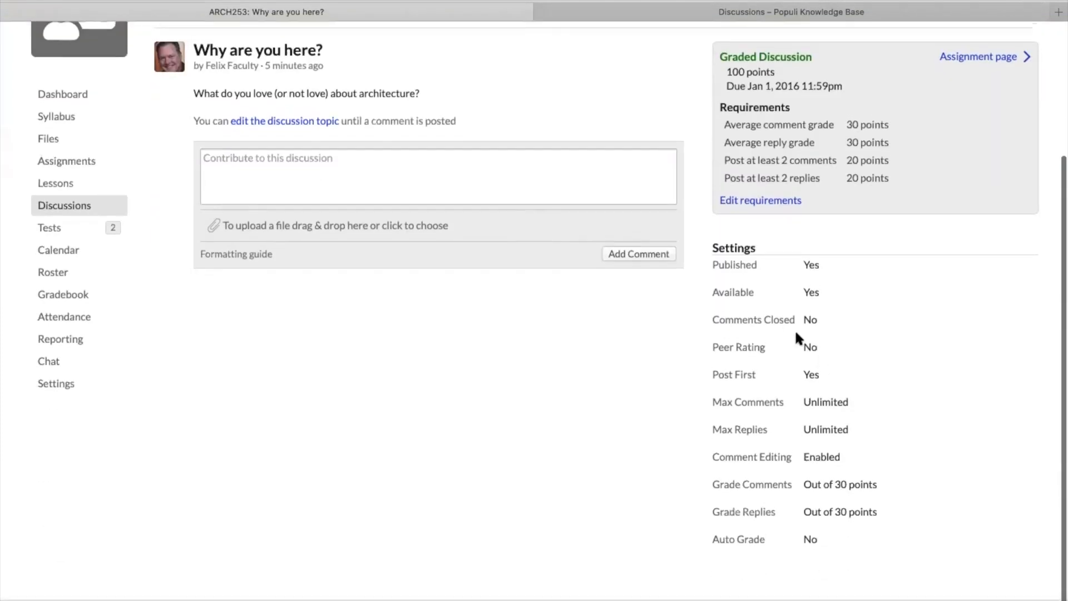
pyautogui.click(751, 320)
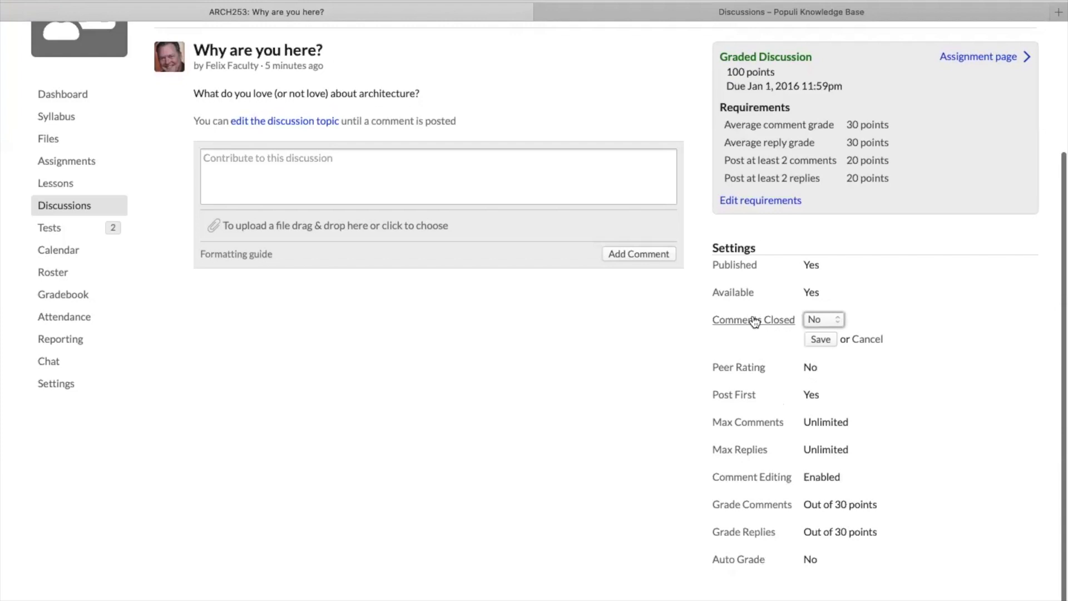
pyautogui.click(823, 321)
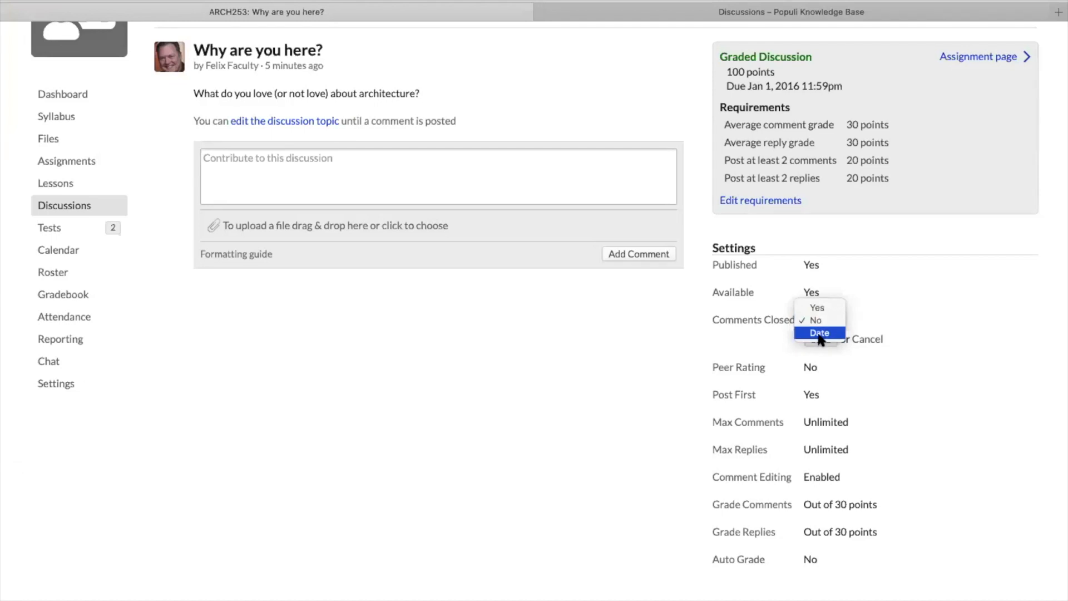
pyautogui.click(819, 334)
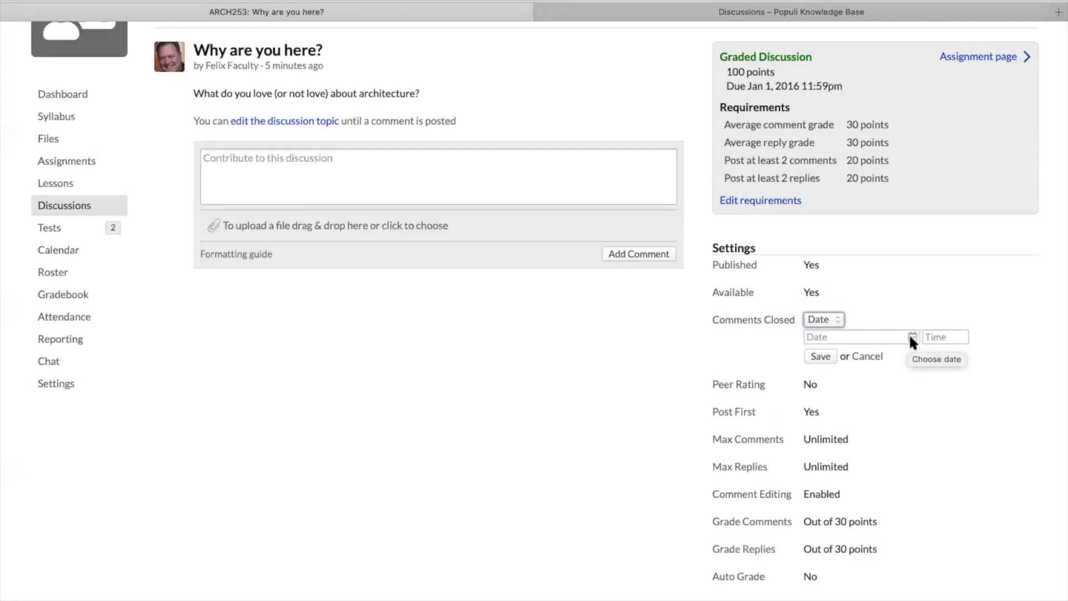
pyautogui.click(911, 336)
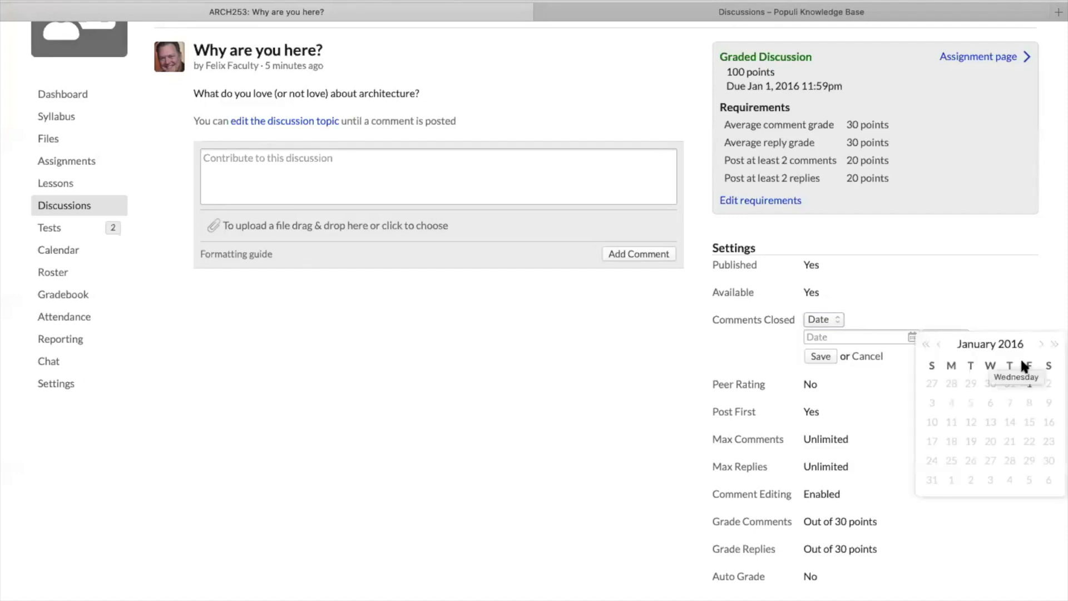
pyautogui.click(1029, 384)
pyautogui.click(821, 356)
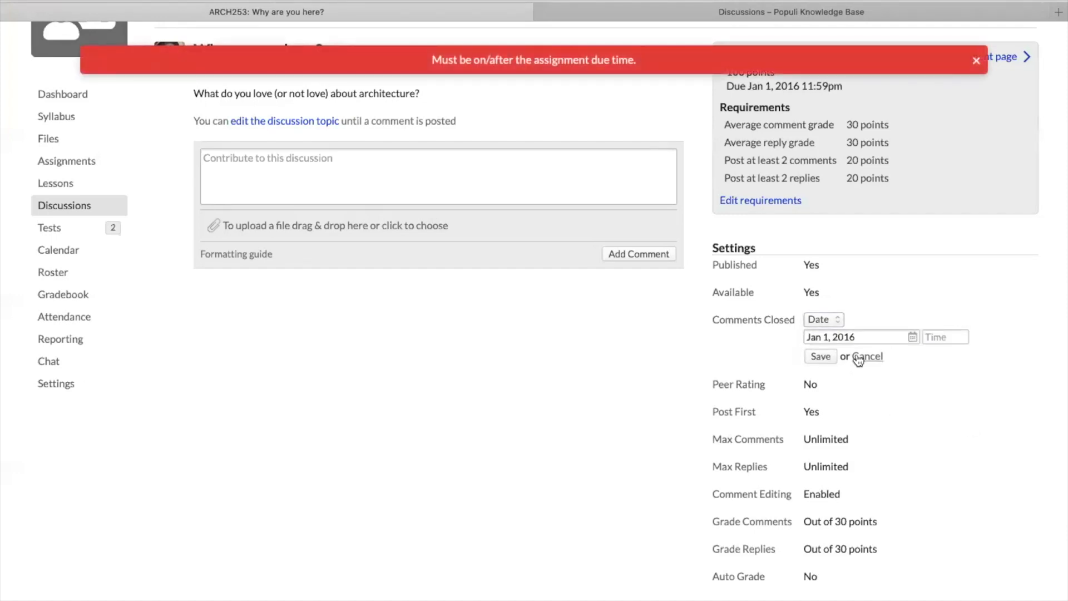
# Set Comments Closed to Yes for the discussion and save the setting.
pyautogui.click(835, 318)
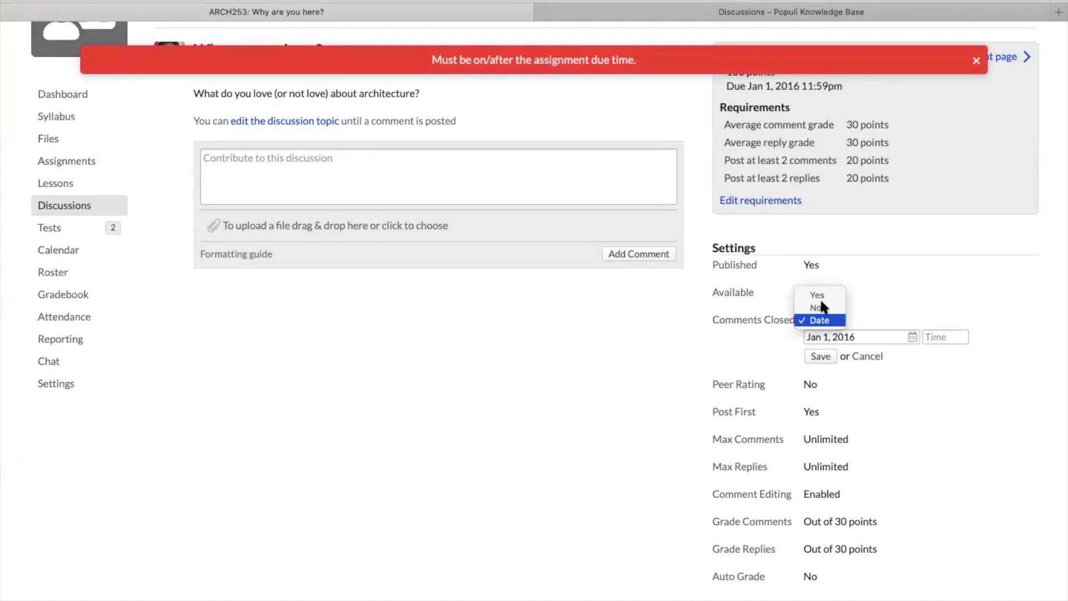
pyautogui.click(837, 295)
pyautogui.click(813, 341)
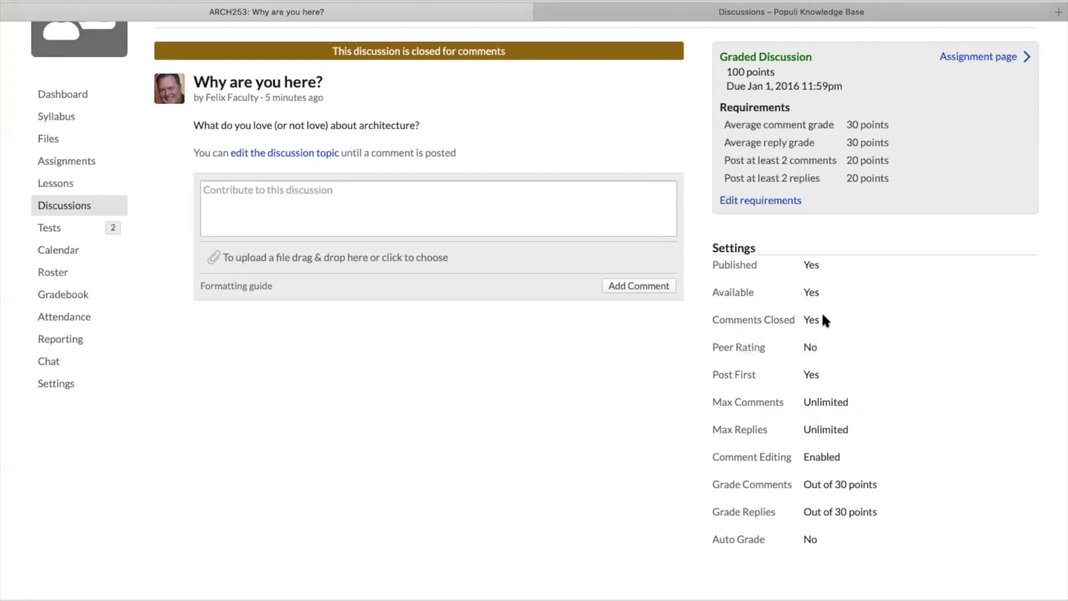
# Set the discussion's Auto Grade date to Jan 30, 2020, save it, and check the requirements it applies to.
pyautogui.click(739, 543)
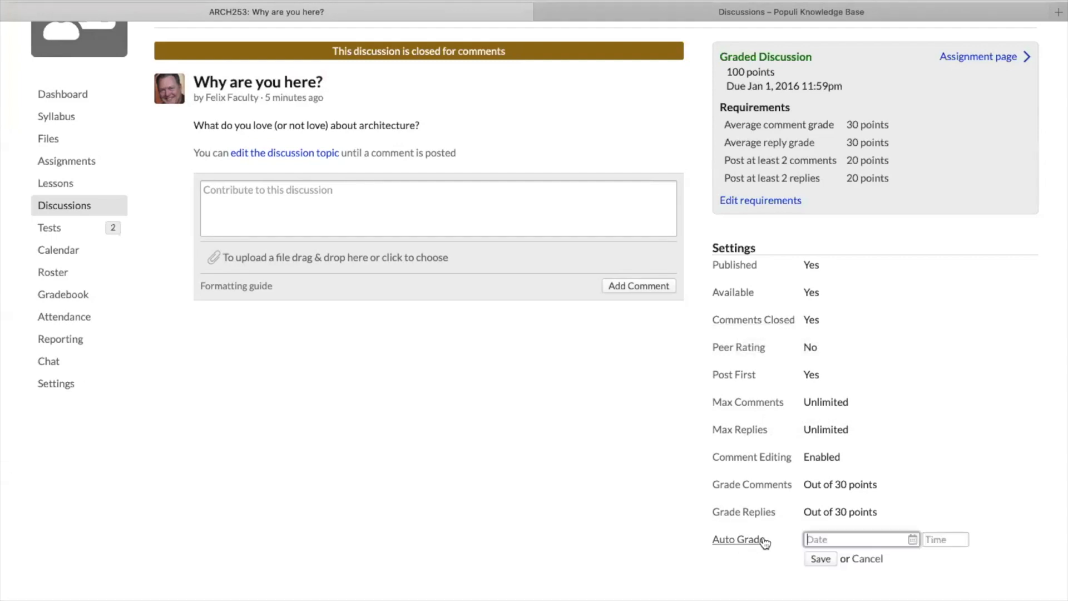
pyautogui.scroll(-1, 811, 508)
pyautogui.click(912, 516)
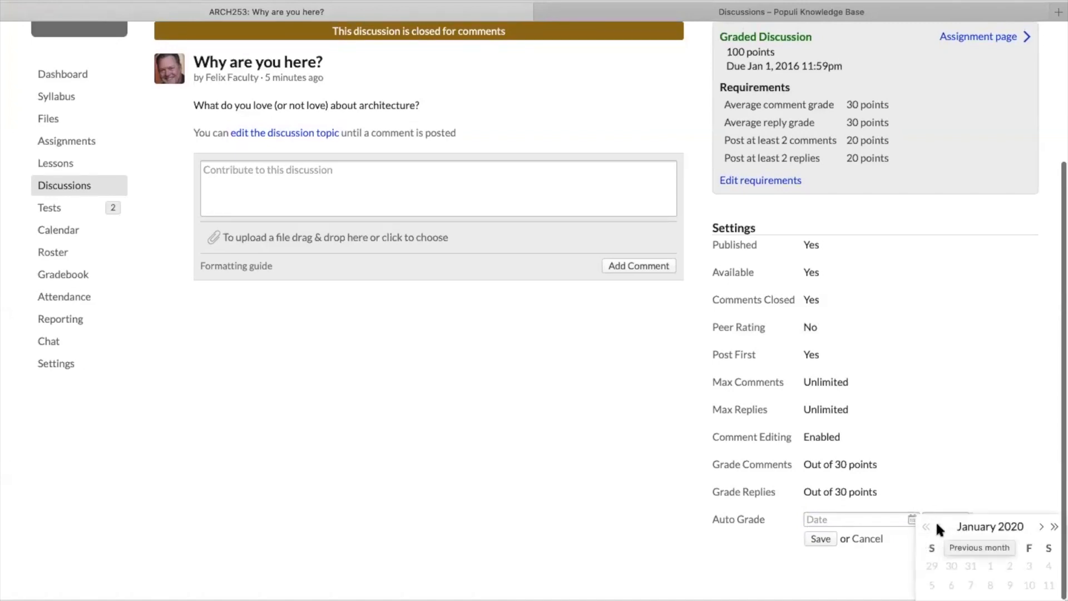
pyautogui.scroll(-2, 986, 527)
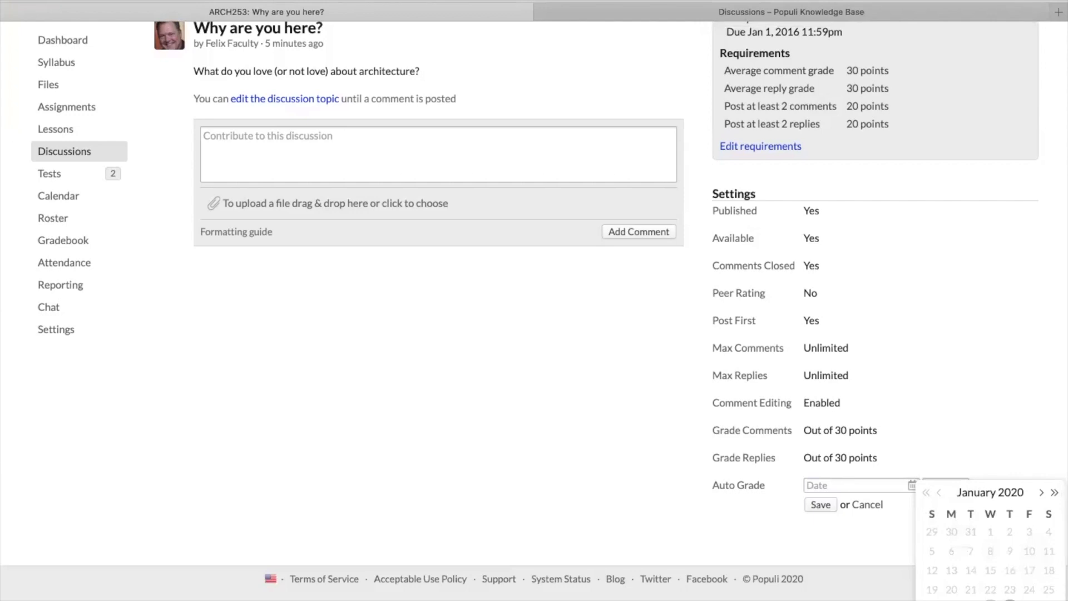
pyautogui.click(1010, 600)
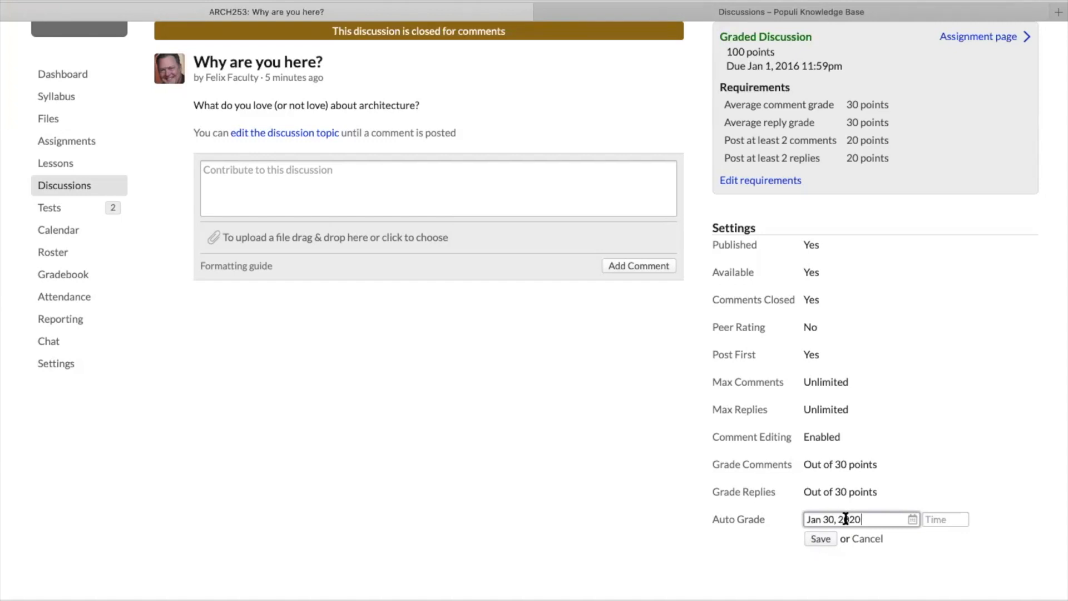
pyautogui.click(818, 540)
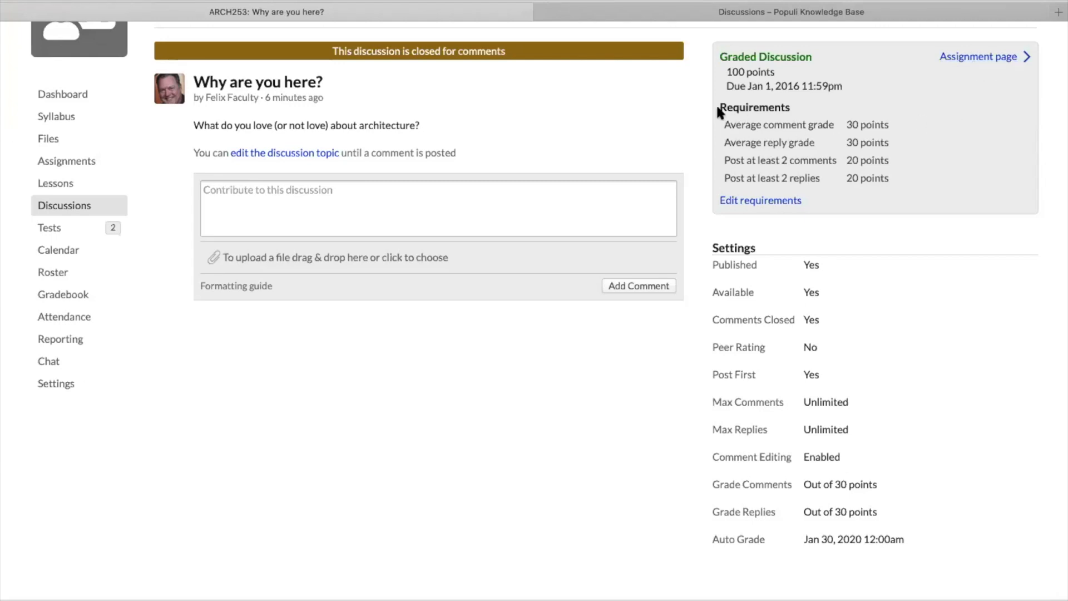
pyautogui.moveTo(721, 104); pyautogui.dragTo(899, 181)
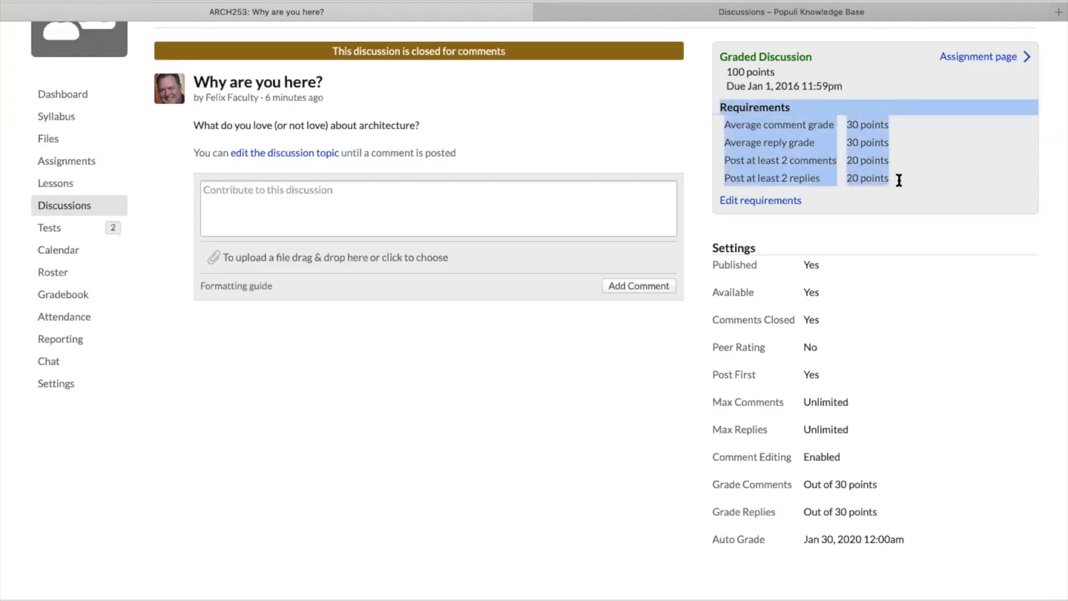
pyautogui.click(832, 542)
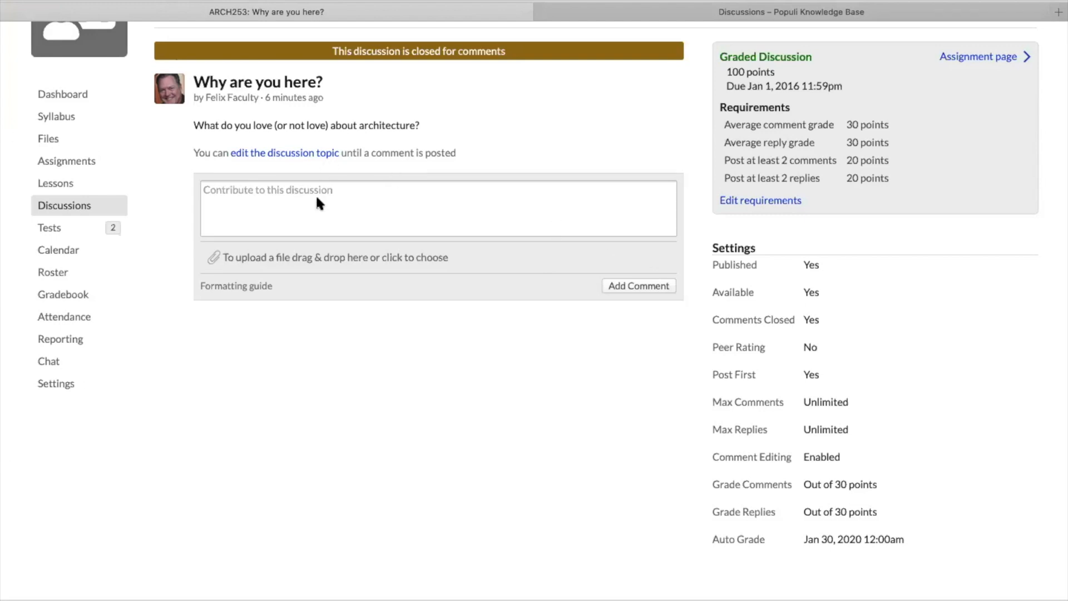
# Open "Our first discussion..." from the course's discussion list and review its graded comments and replies.
pyautogui.click(60, 207)
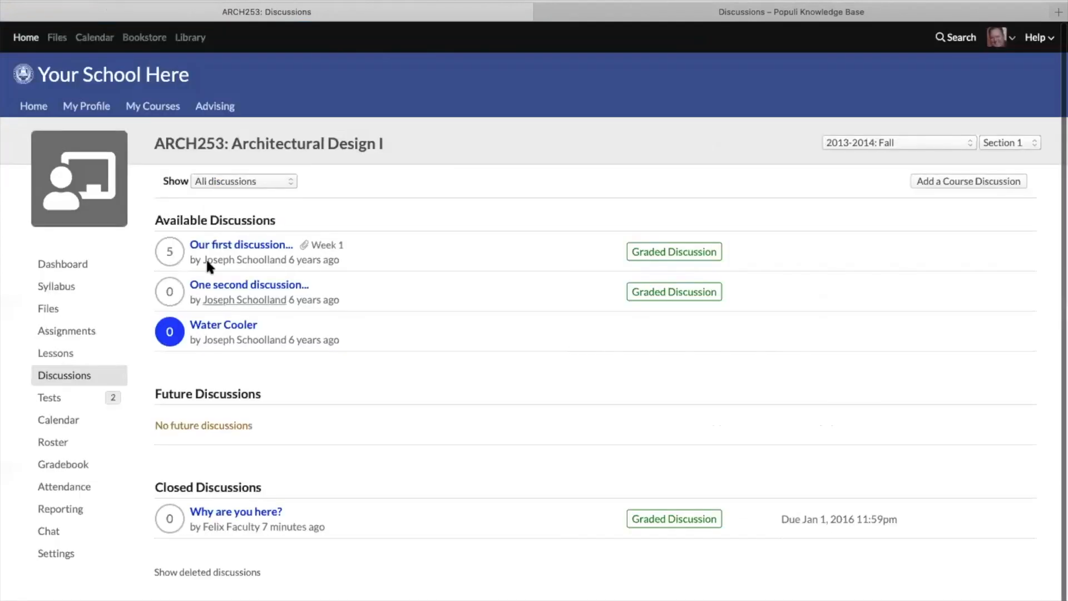
pyautogui.click(217, 246)
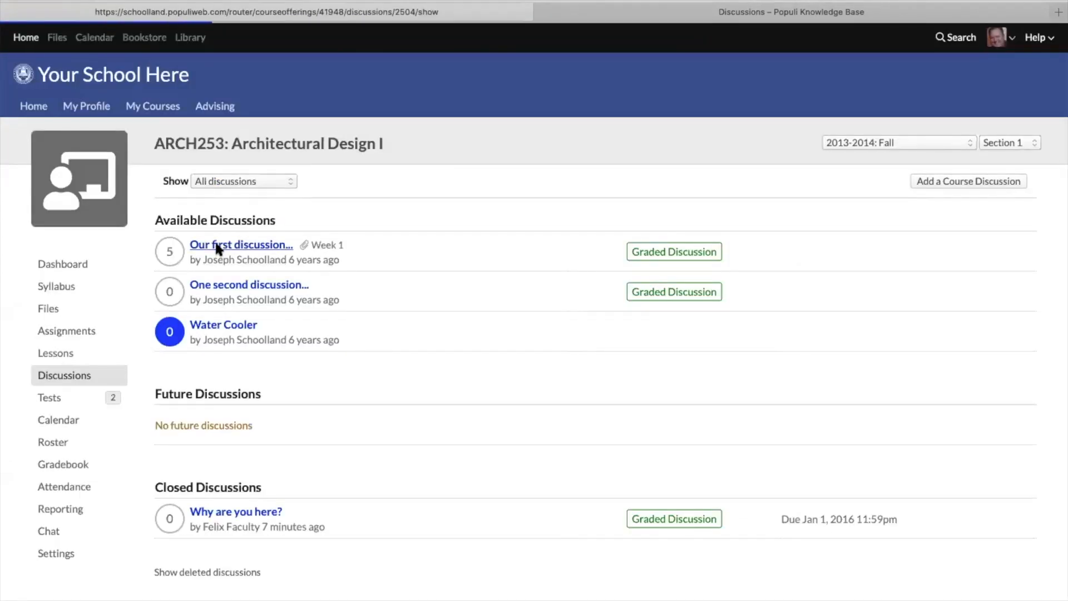
pyautogui.scroll(-2, 395, 356)
pyautogui.scroll(-2, 396, 350)
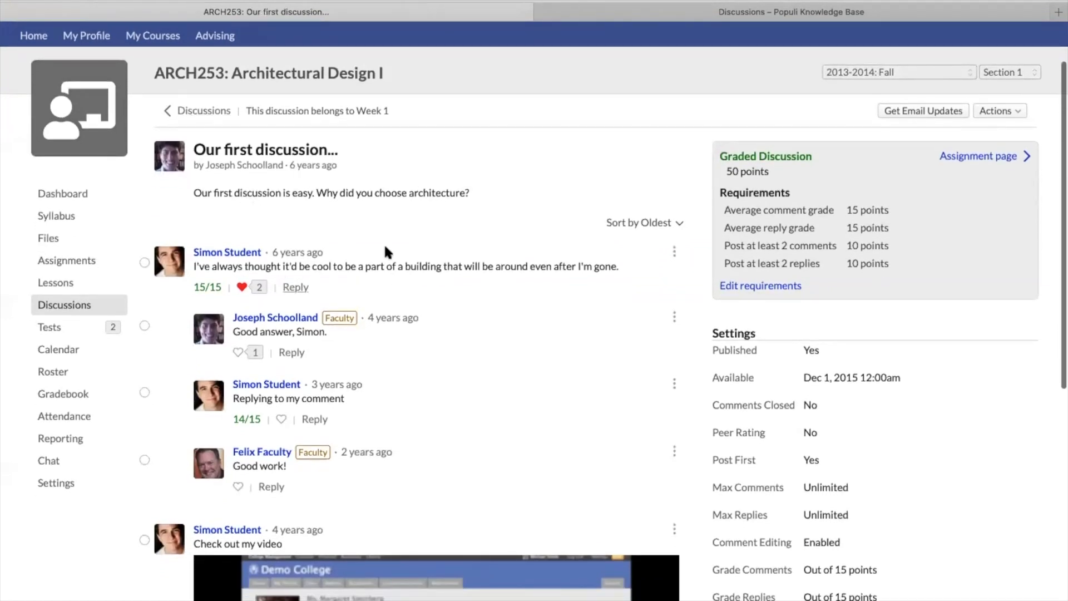
pyautogui.scroll(-3, 384, 243)
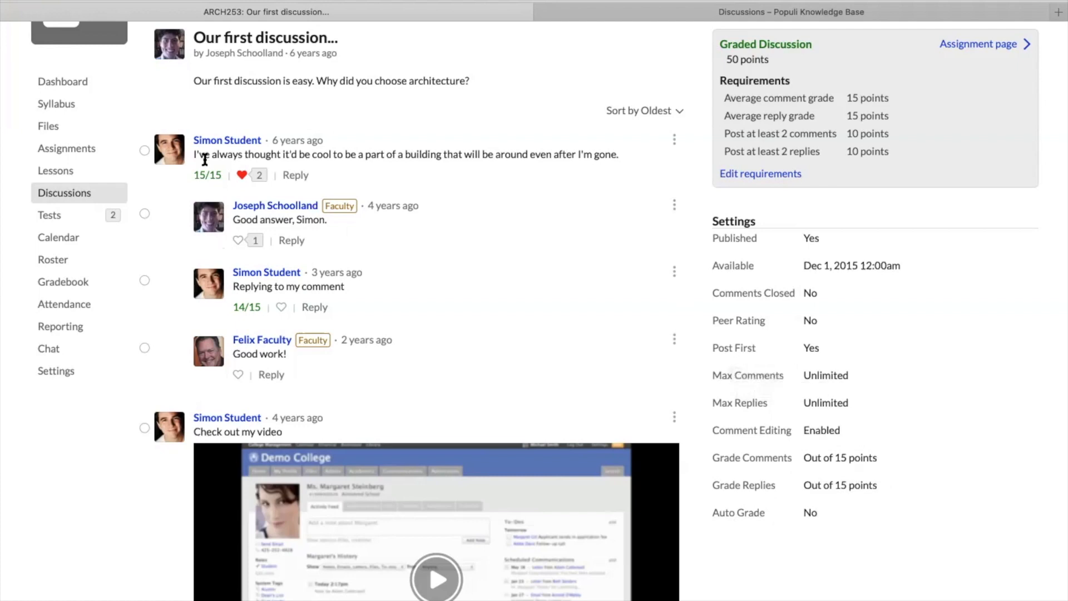
# Set the grade of the student's first comment to 14 and the student's reply beneath it to 13, saving both.
pyautogui.click(207, 175)
pyautogui.write('14')
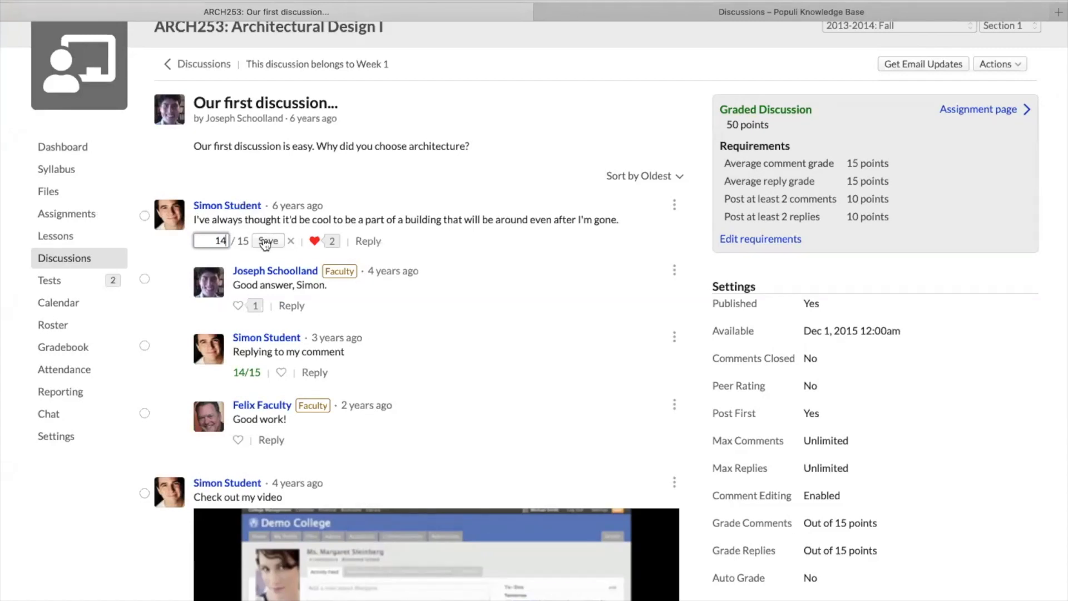
pyautogui.click(268, 240)
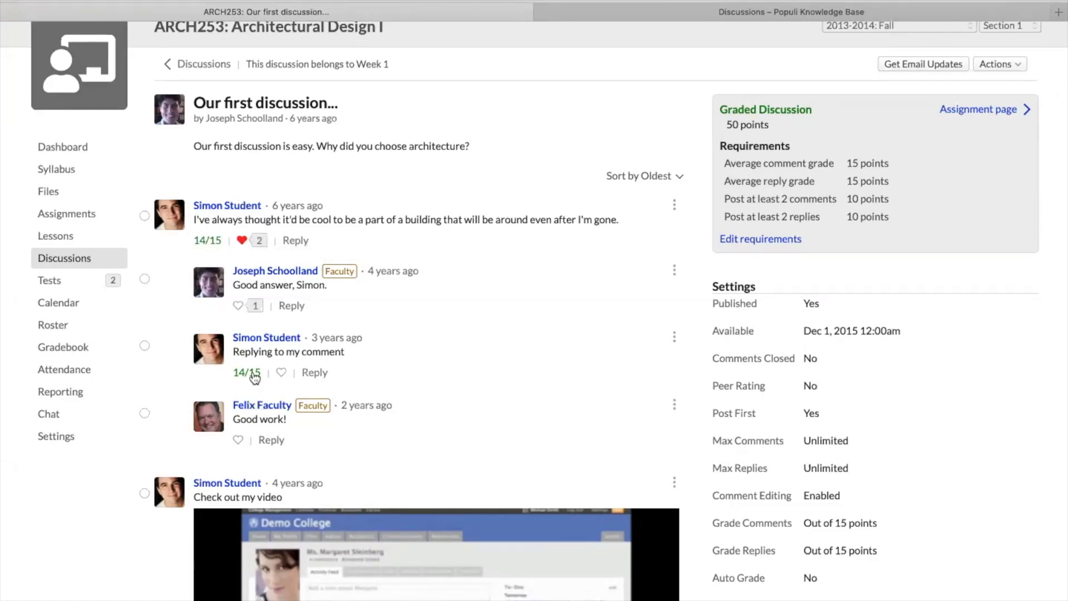
pyautogui.click(248, 373)
pyautogui.write('13')
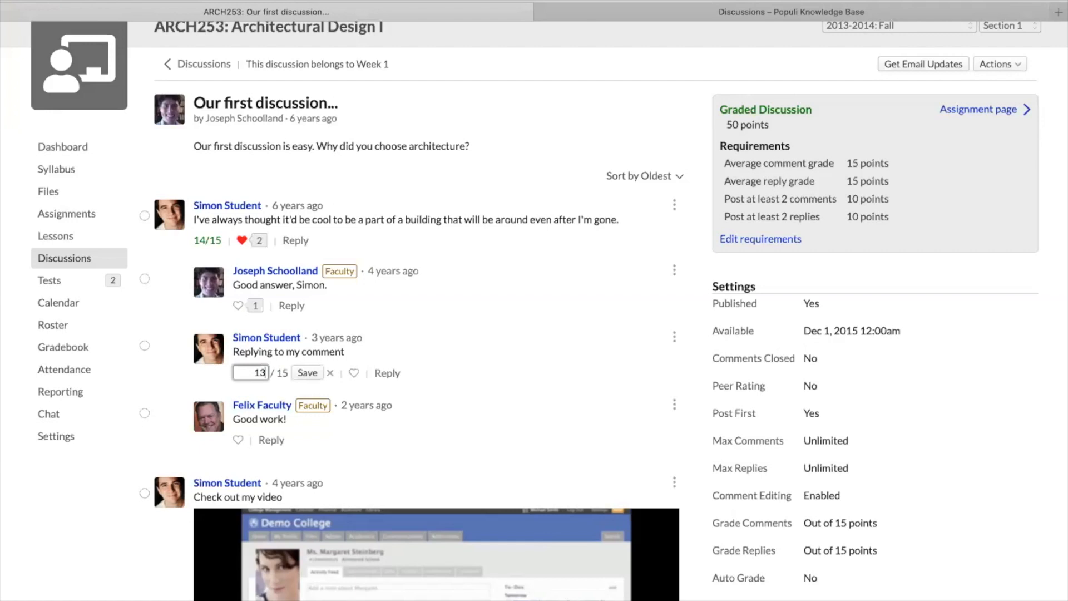
pyautogui.click(305, 374)
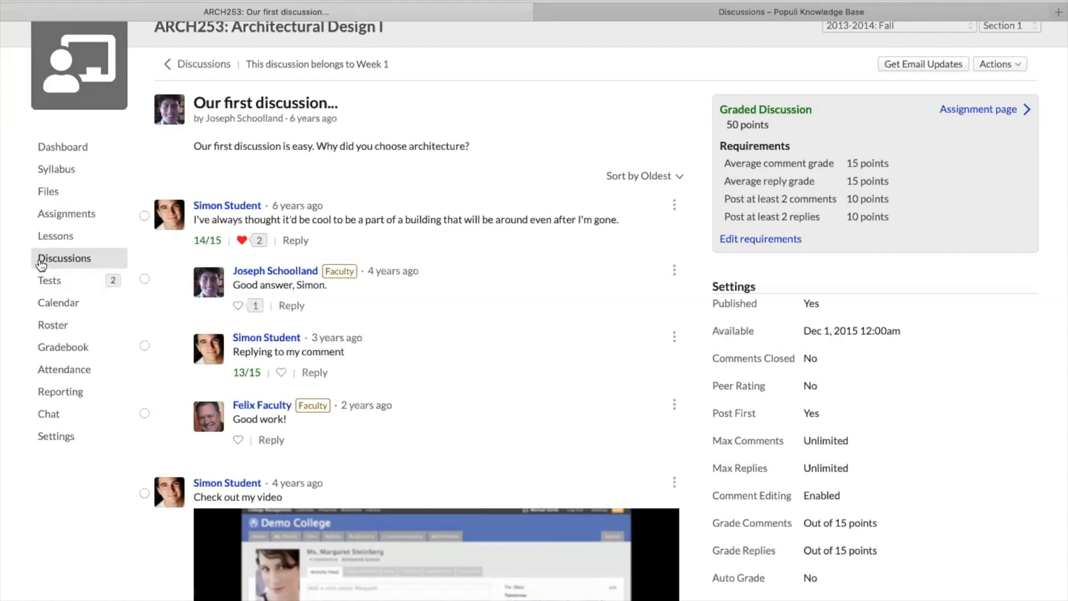
# Open the Week 3 lesson of the course in its design view.
pyautogui.click(58, 237)
pyautogui.click(175, 347)
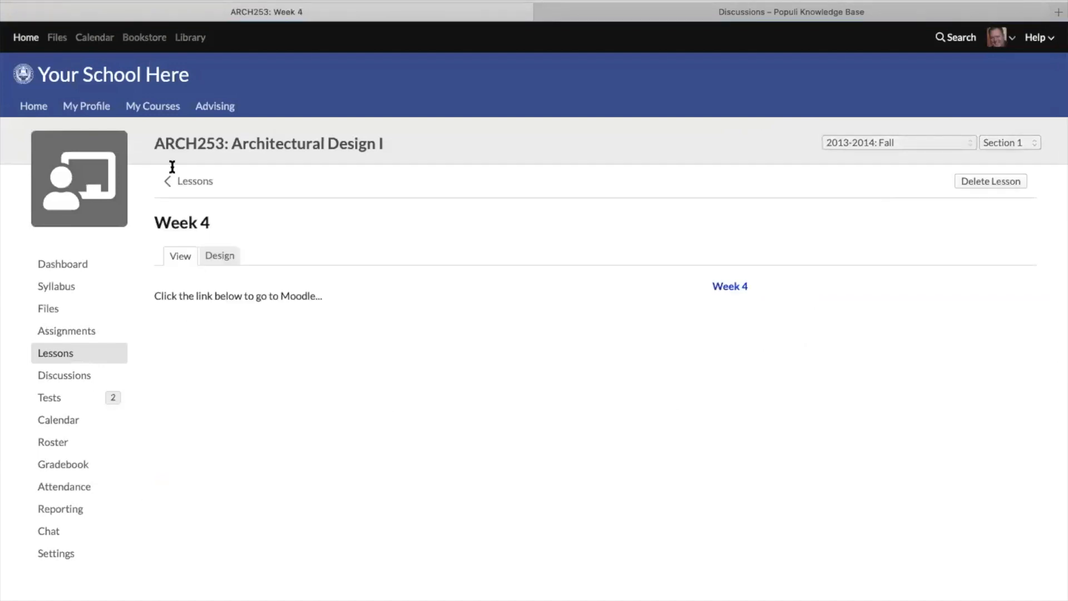
pyautogui.click(186, 183)
pyautogui.moveTo(193, 303); pyautogui.dragTo(172, 305)
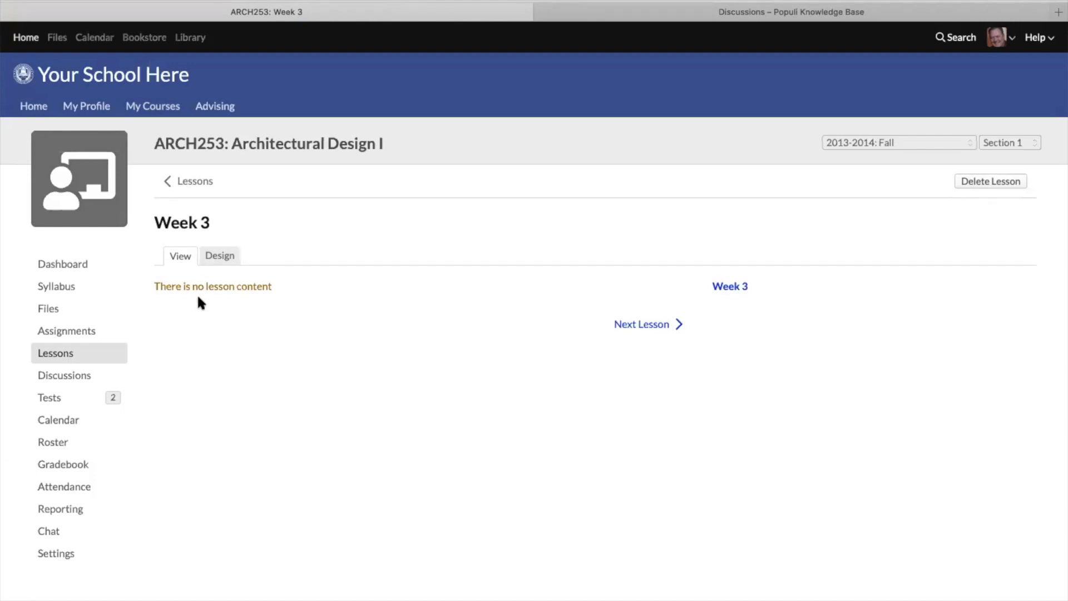
pyautogui.click(222, 256)
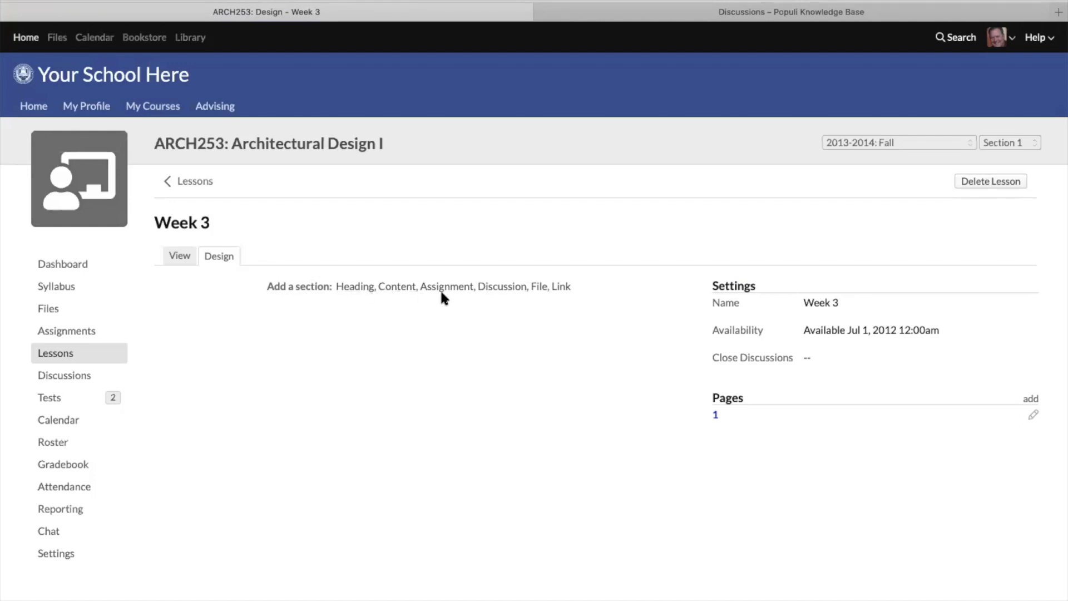
# Look at the options for adding a discussion section to the Week 3 lesson and cancel the new section.
pyautogui.click(489, 287)
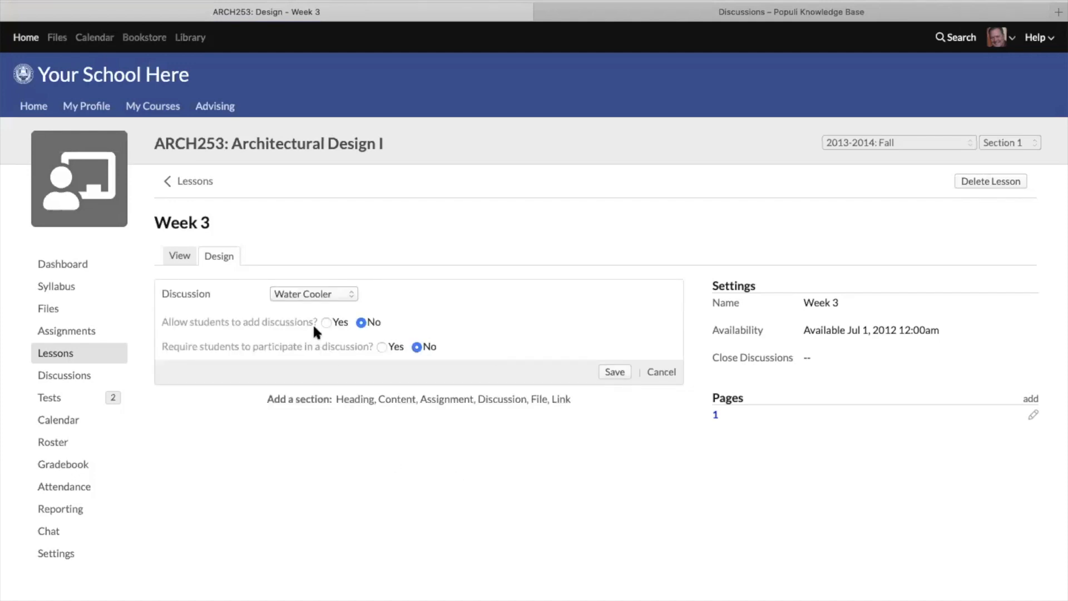
pyautogui.click(306, 291)
pyautogui.click(403, 296)
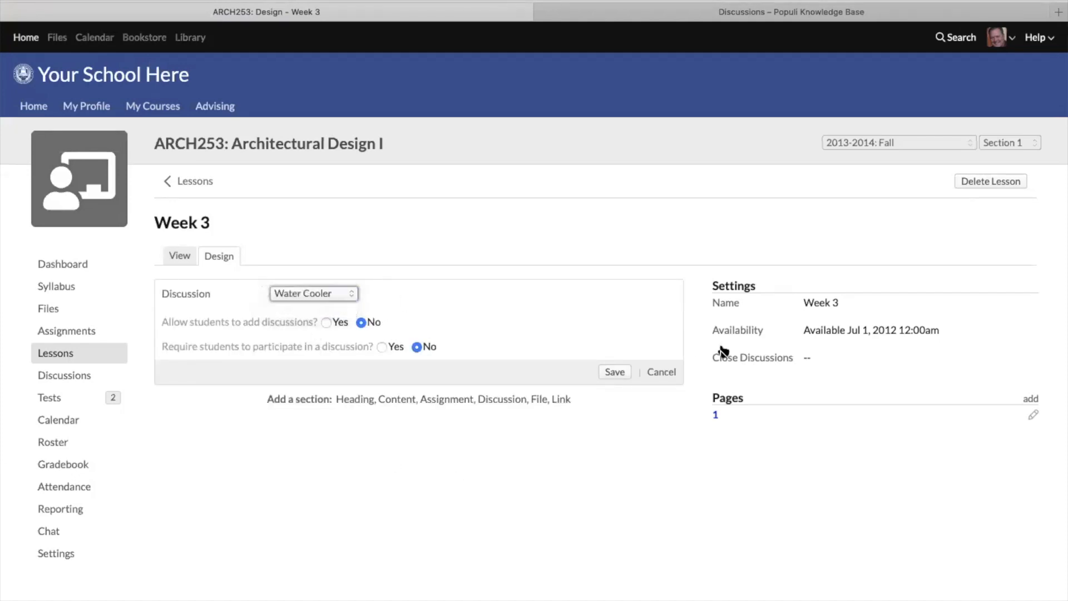
pyautogui.click(663, 373)
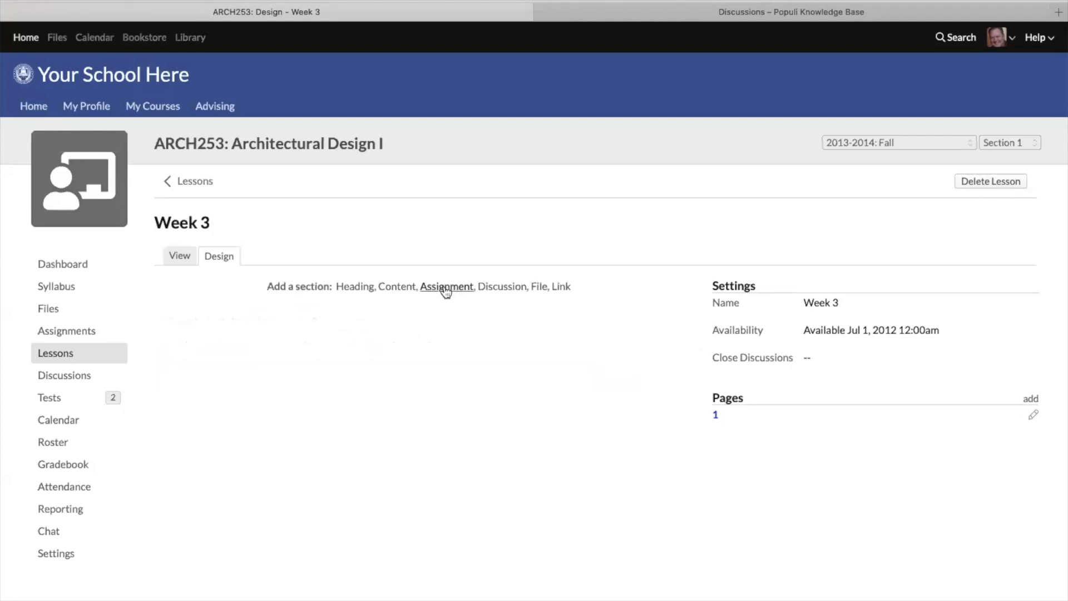
# Add "Why are you here?" to the Week 3 lesson as a required assignment and open it from the lesson's view mode.
pyautogui.click(447, 288)
pyautogui.click(304, 293)
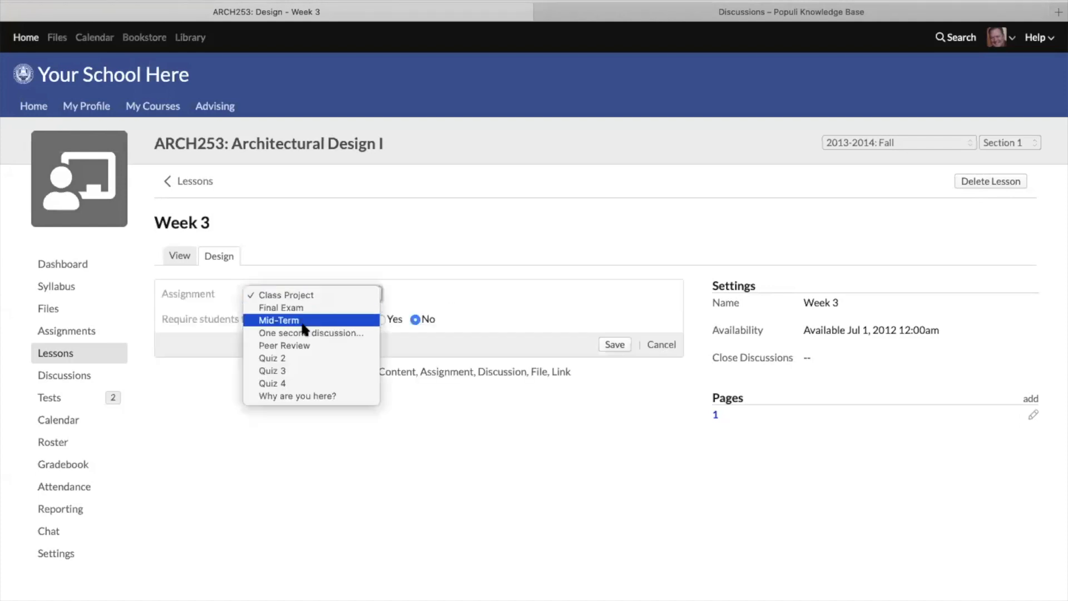
pyautogui.click(301, 396)
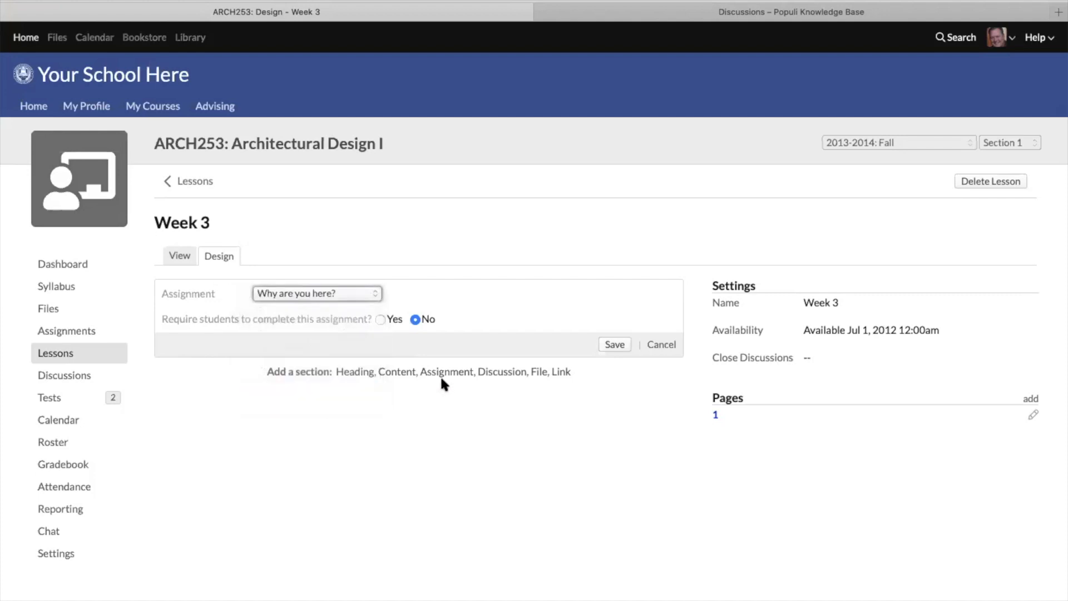
pyautogui.click(378, 312)
pyautogui.click(380, 320)
pyautogui.click(615, 345)
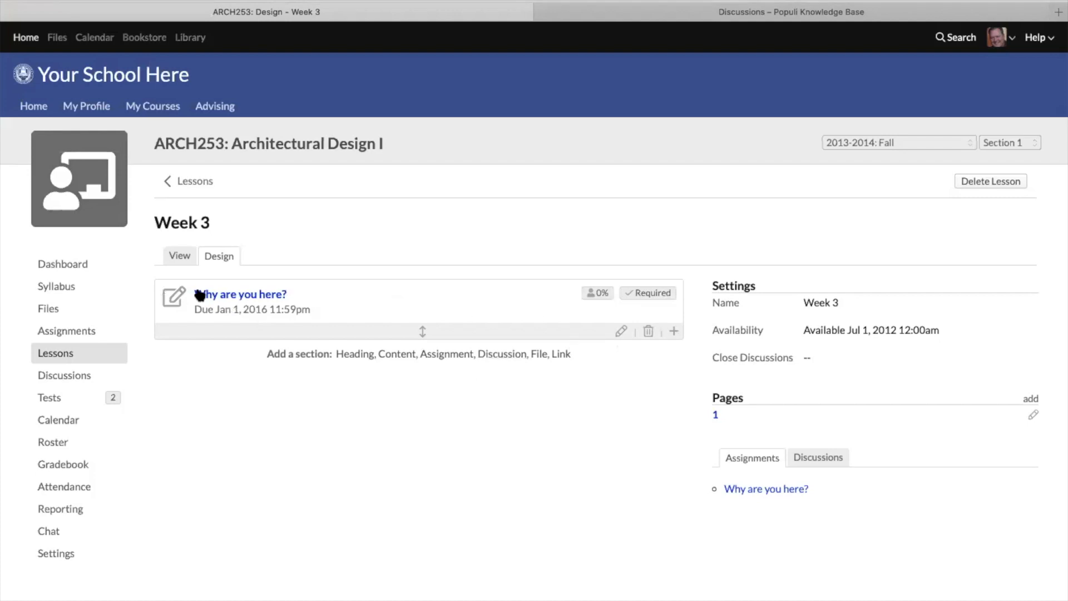
pyautogui.click(175, 257)
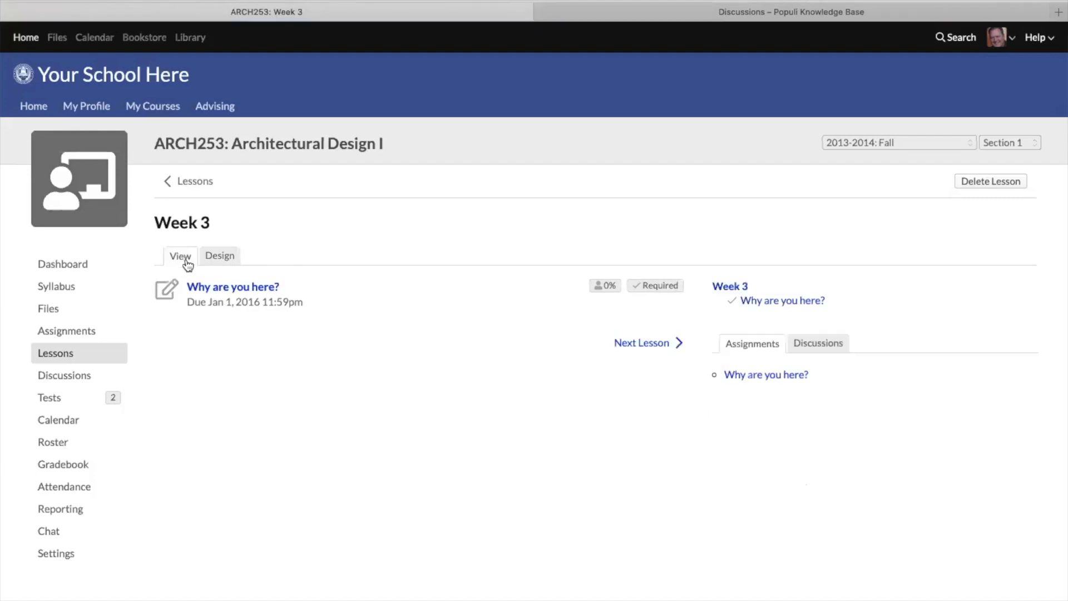
pyautogui.click(232, 289)
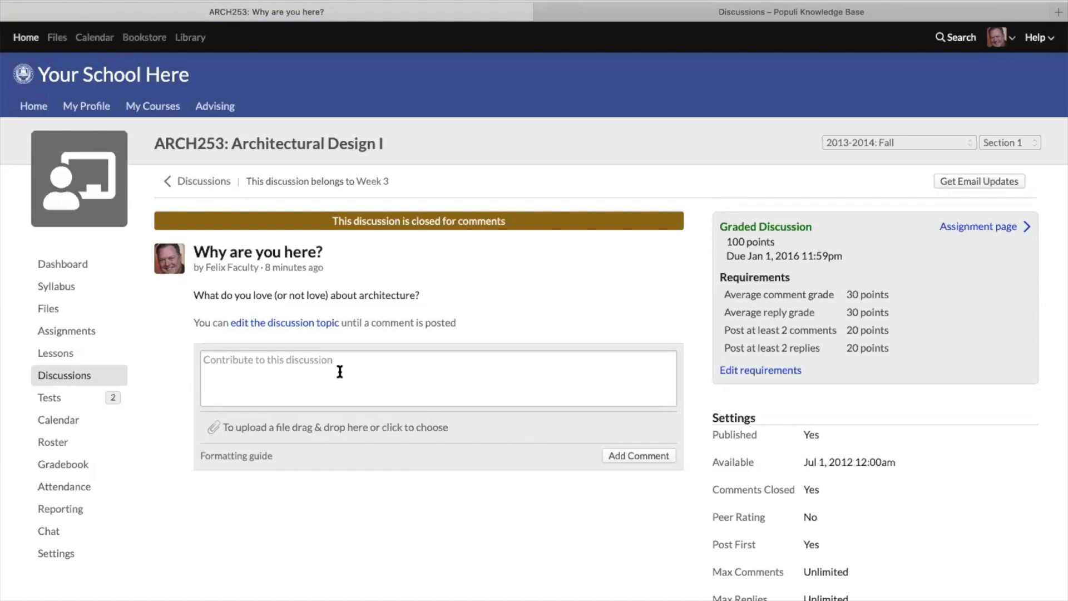
# Review the steps of the Week 1 lesson and open "Our first discussion..." from its Step 4.
pyautogui.click(69, 353)
pyautogui.click(179, 217)
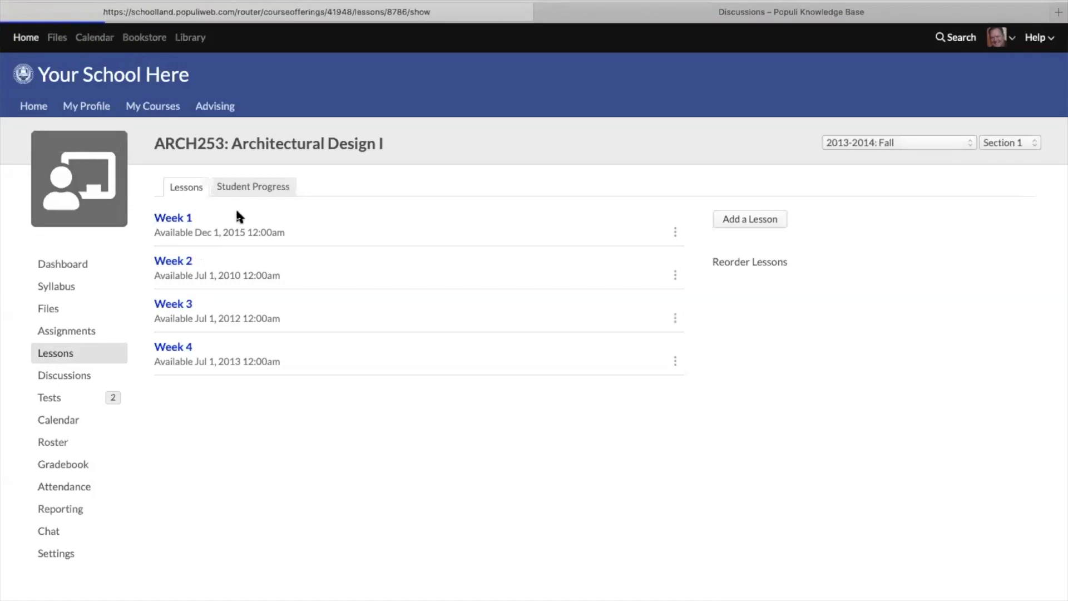
pyautogui.scroll(-4, 826, 402)
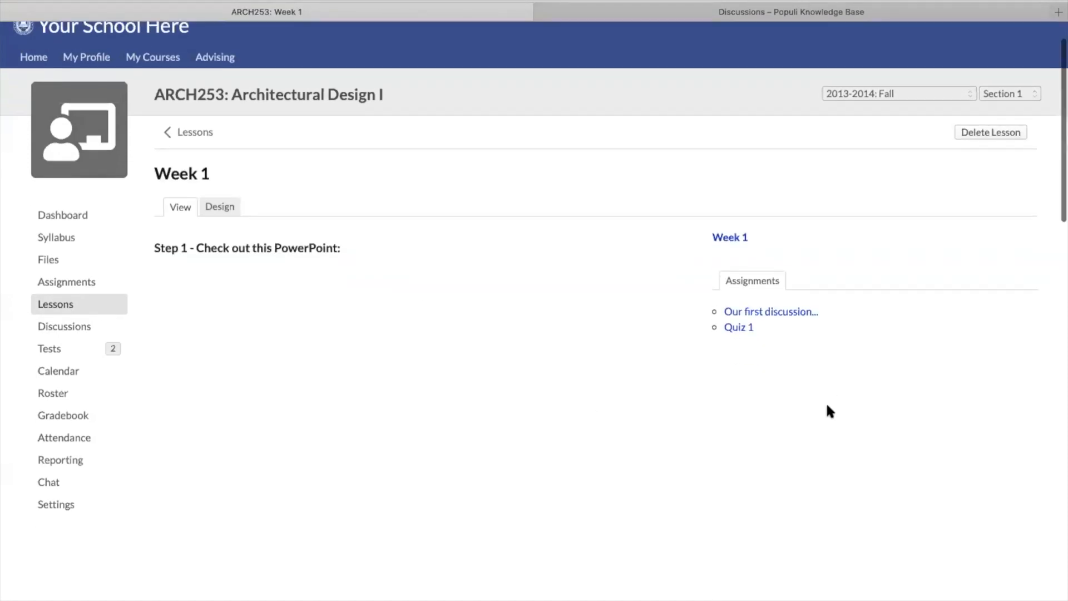
pyautogui.scroll(-1, 826, 406)
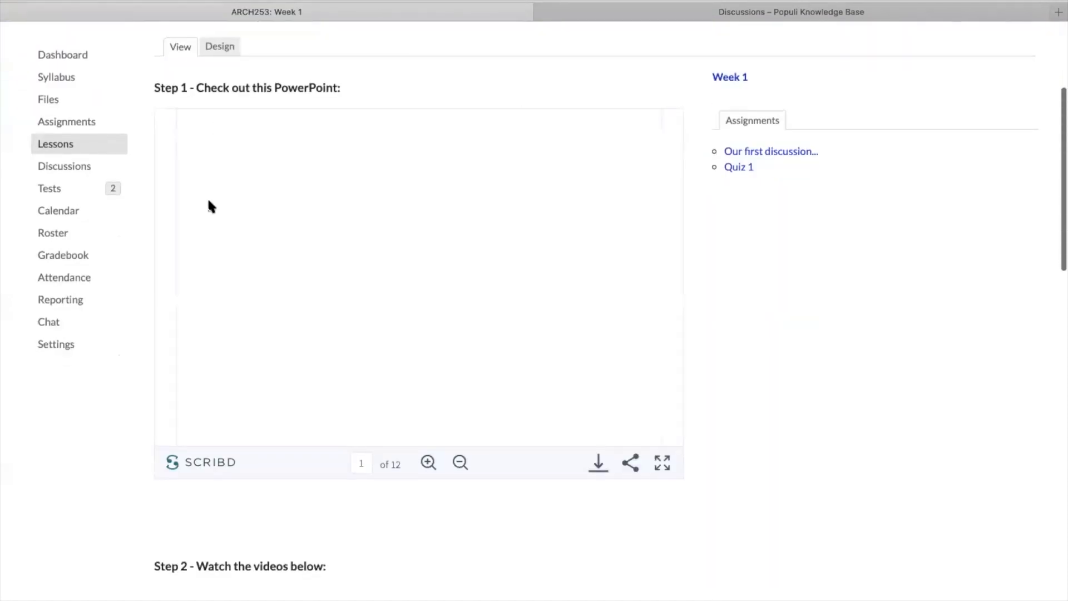
pyautogui.scroll(-10, 853, 256)
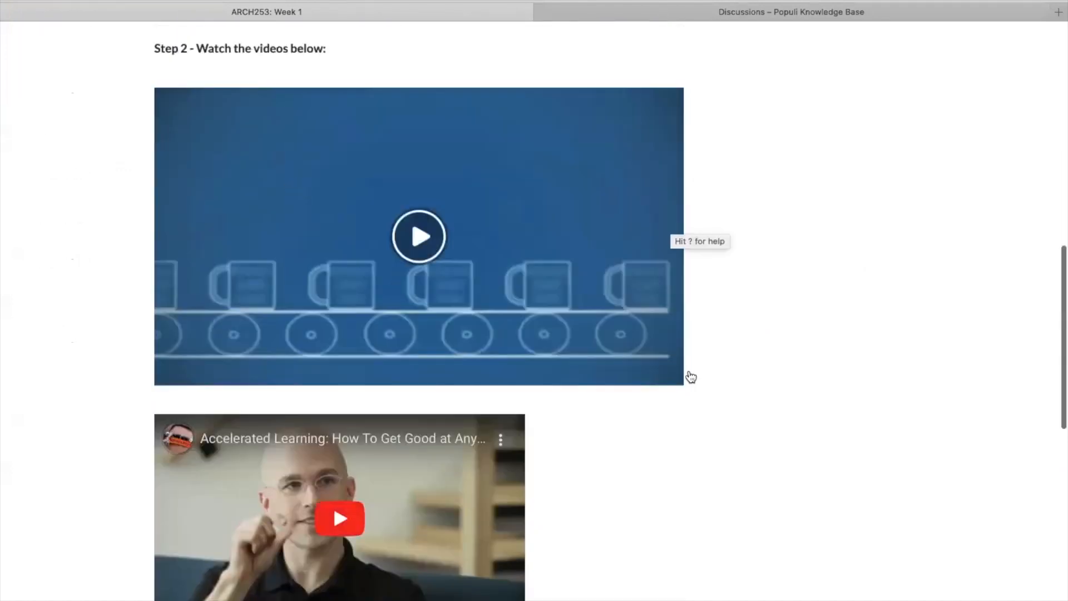
pyautogui.scroll(-11, 729, 345)
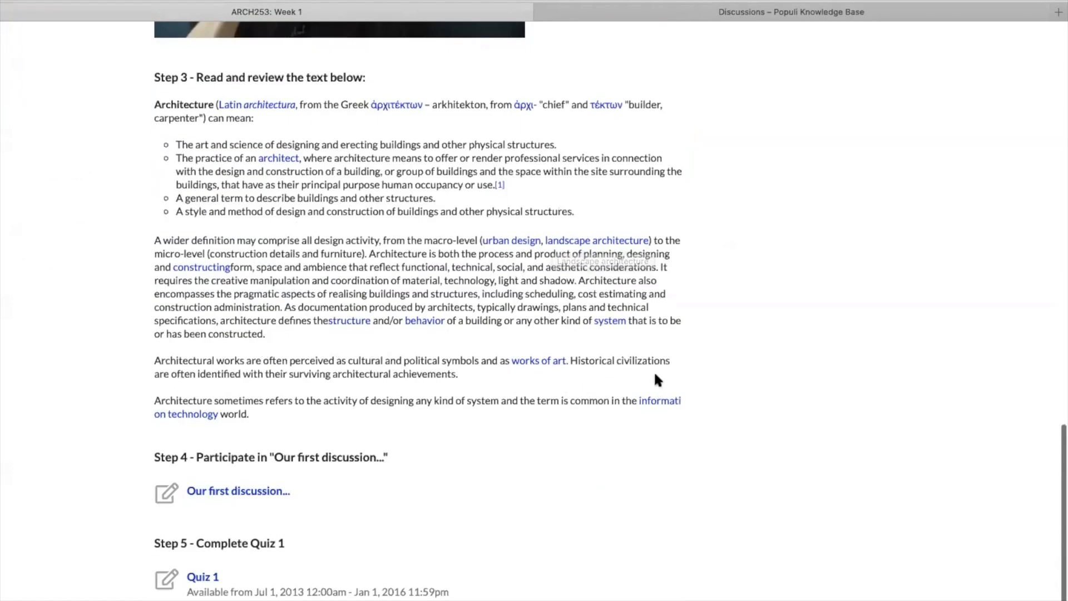
pyautogui.scroll(-1, 679, 381)
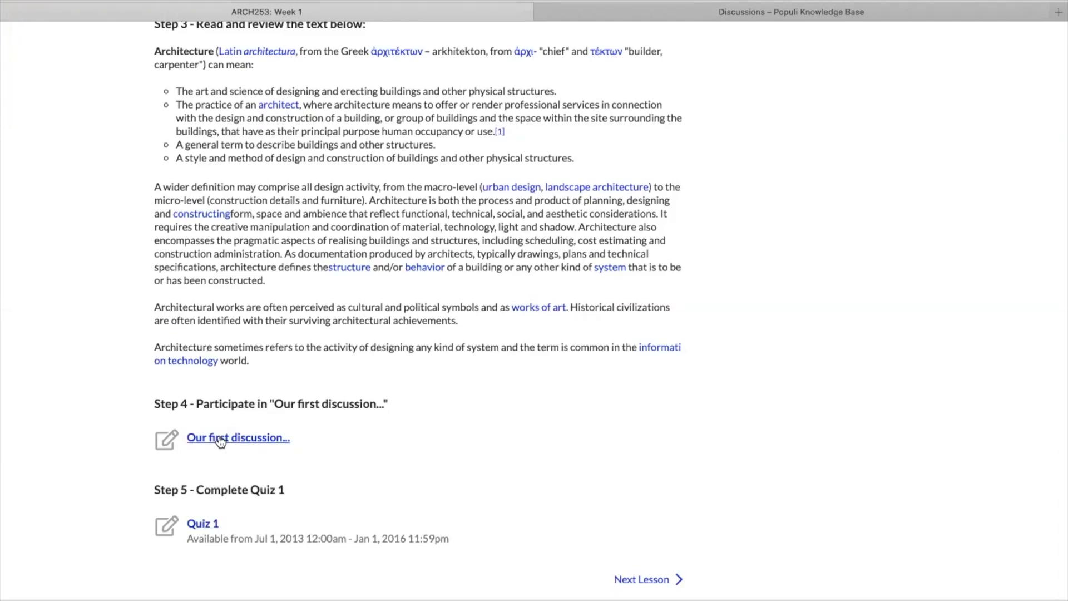
pyautogui.click(221, 440)
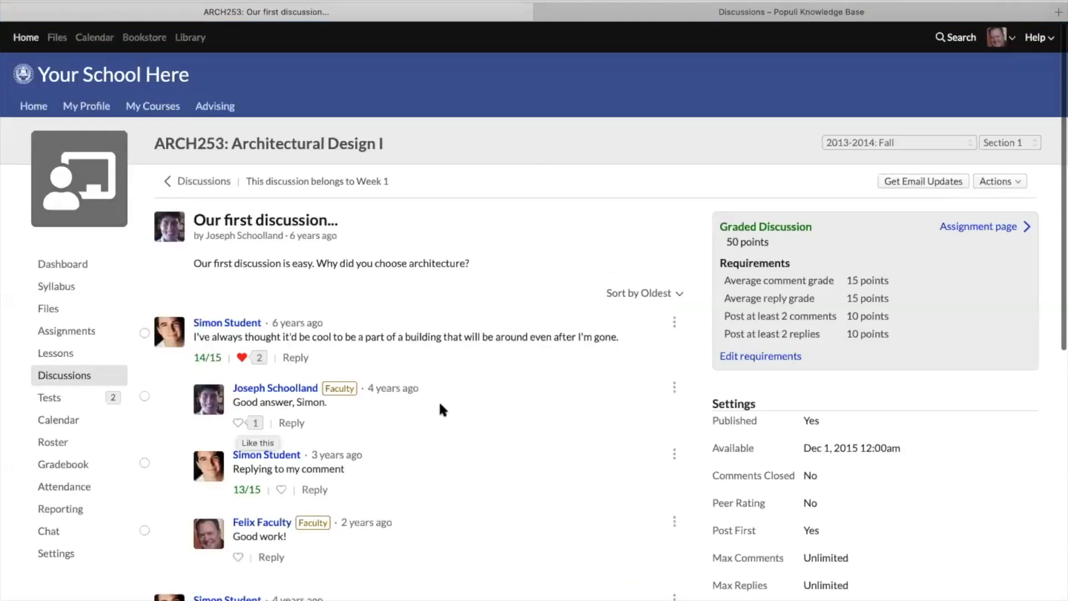
pyautogui.scroll(-2, 469, 390)
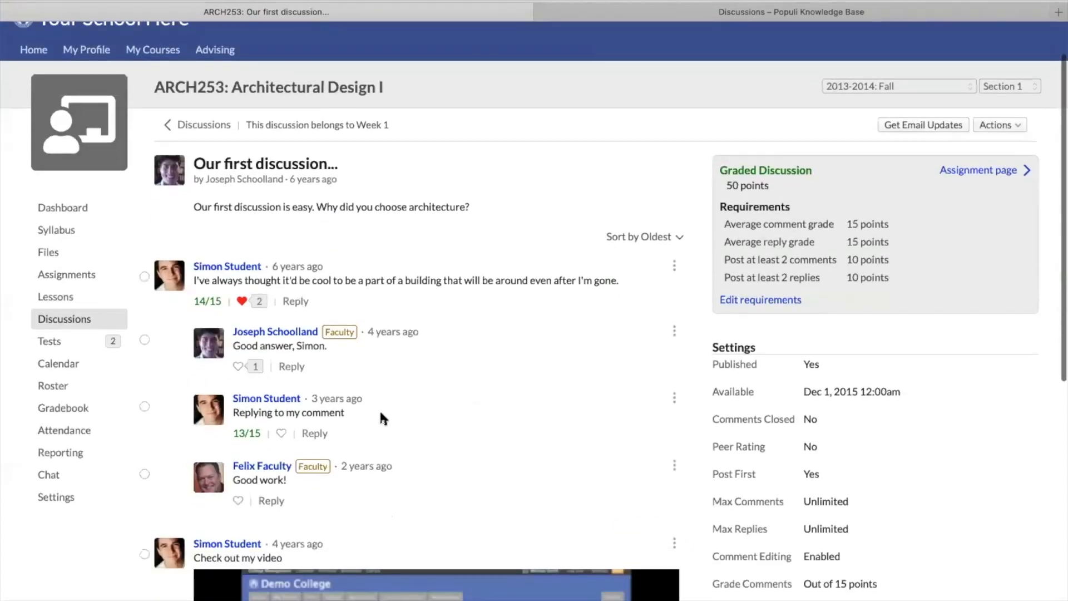